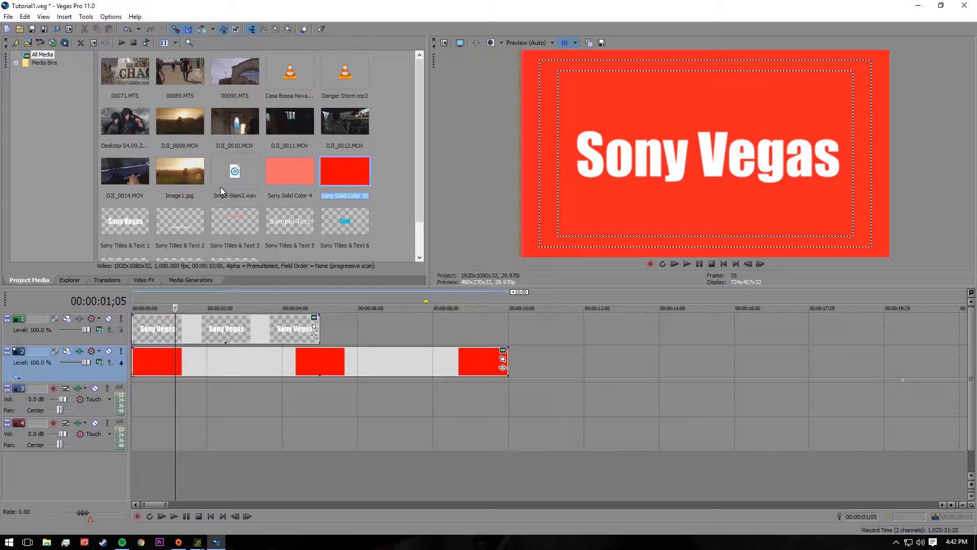
- Review the video effects available for the title's track and close the plug-in chooser without adding any
left_click(80, 319)
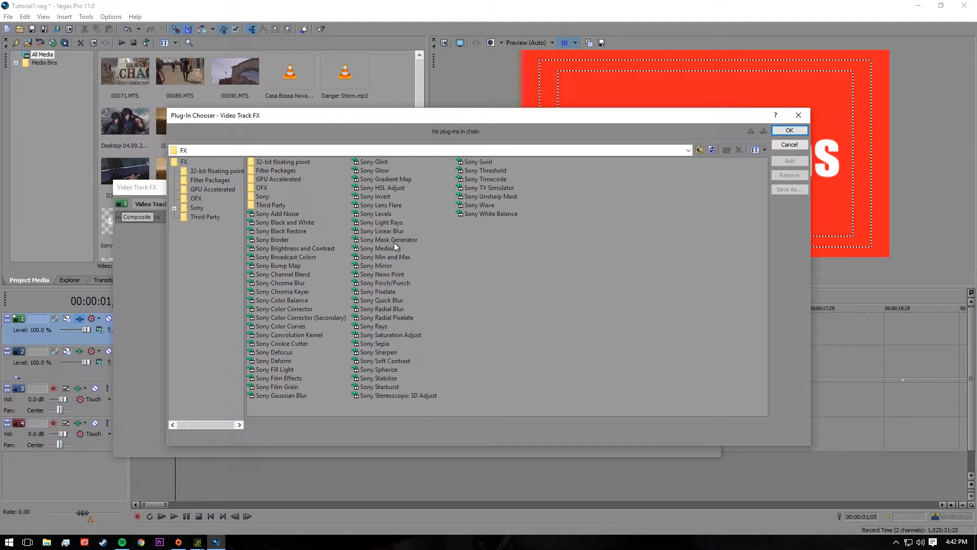
left_click(776, 134)
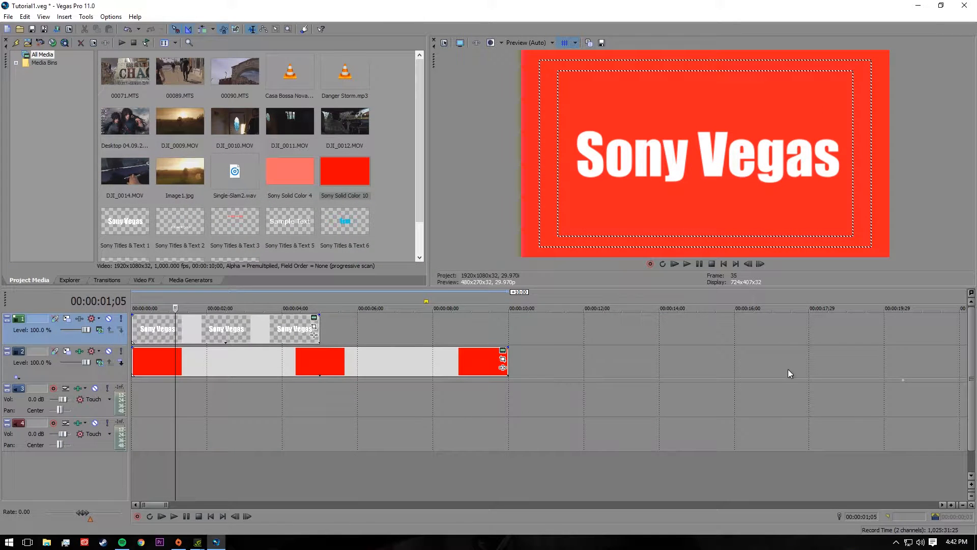
left_click(252, 421)
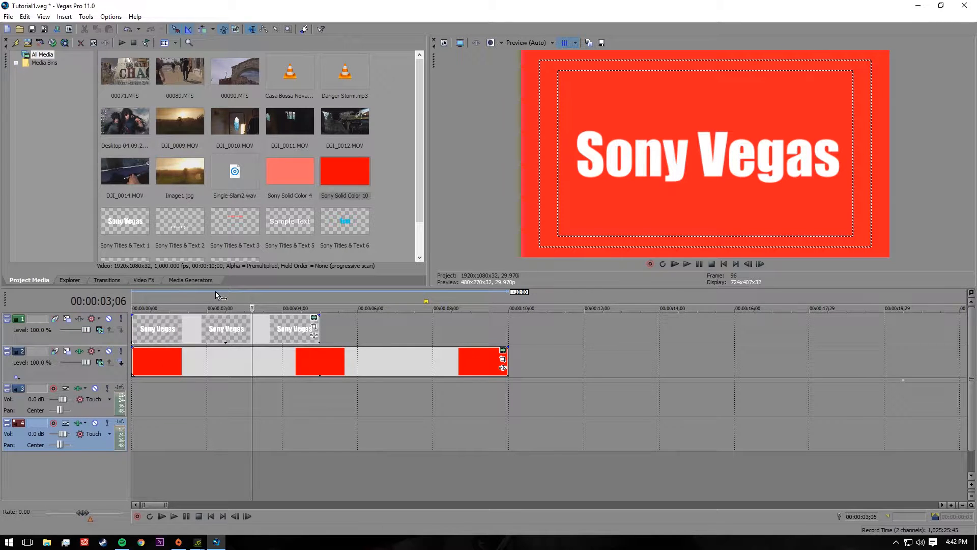
left_click(230, 331)
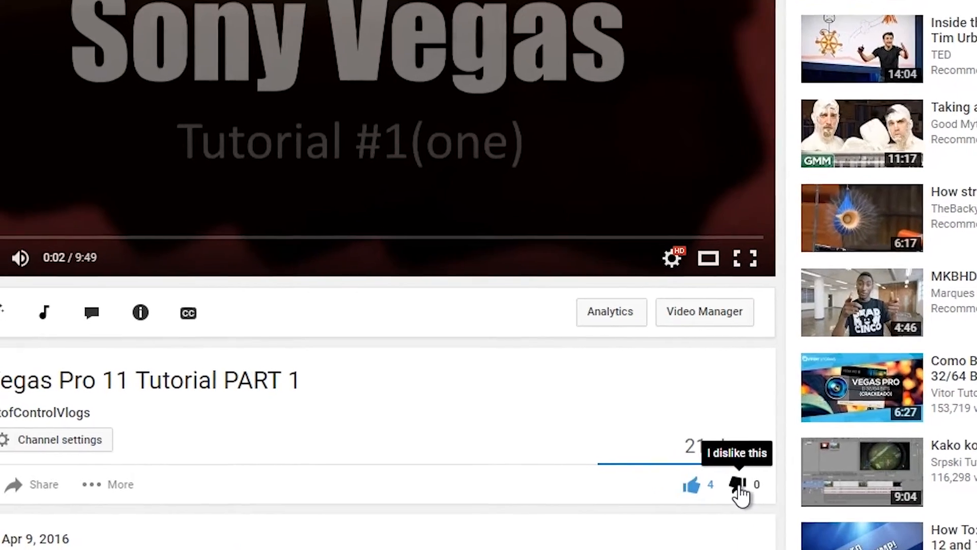
- Switch to YouTube and dislike the Sony Vegas Pro 11 Tutorial PART 1 video
left_click(738, 486)
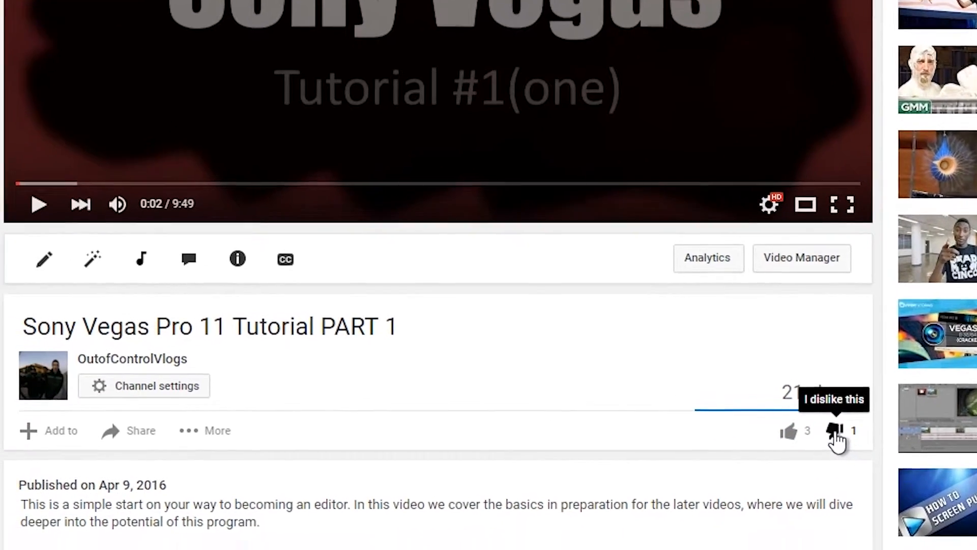
- Bring up the plug-in list for track 1 in Vegas Pro again, look through it, and leave without choosing an effect
left_click(160, 338)
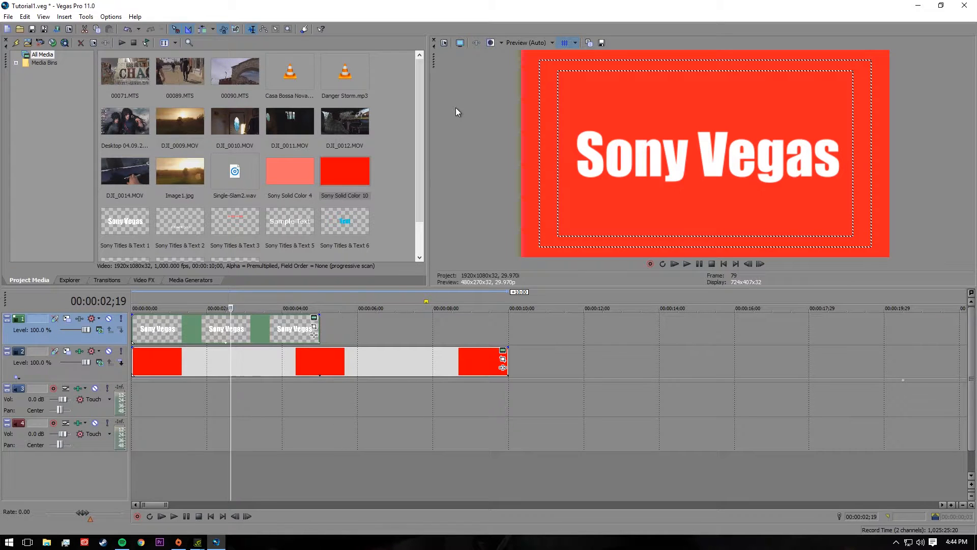
left_click(92, 319)
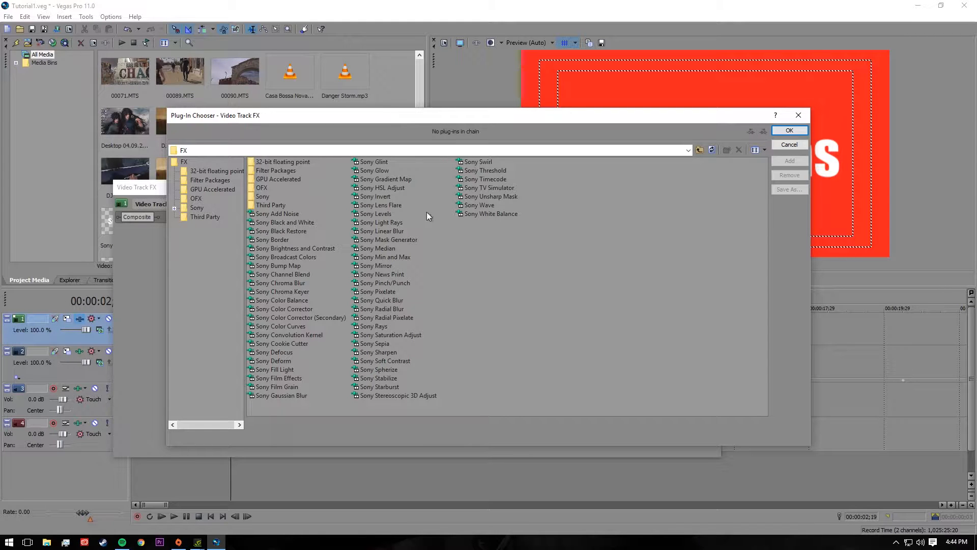
left_click(798, 115)
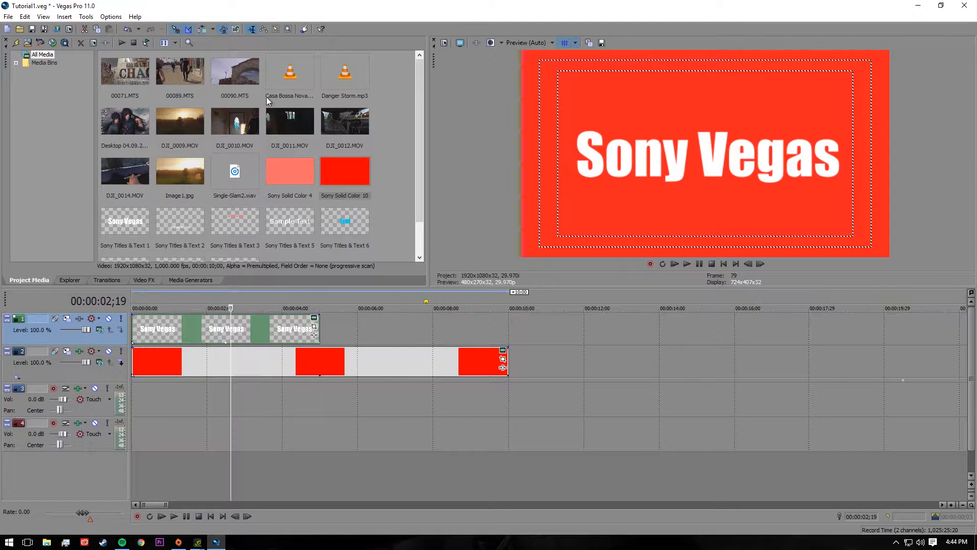
- Place Casa Bossa Nova.mp3 at the start of track 3 and lower its gain, checking the level with playback
left_click_drag(285, 81, 132, 394)
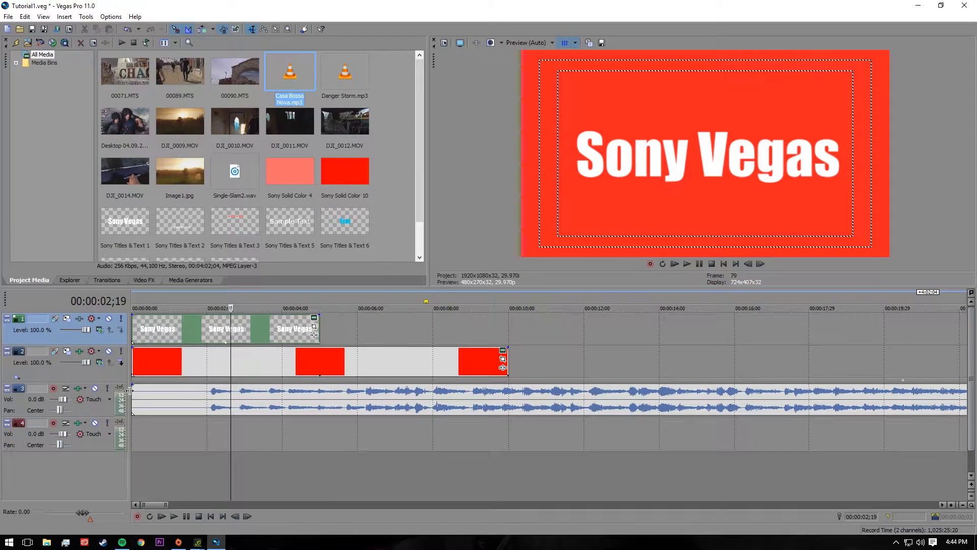
left_click_drag(214, 391, 273, 413)
key("space")
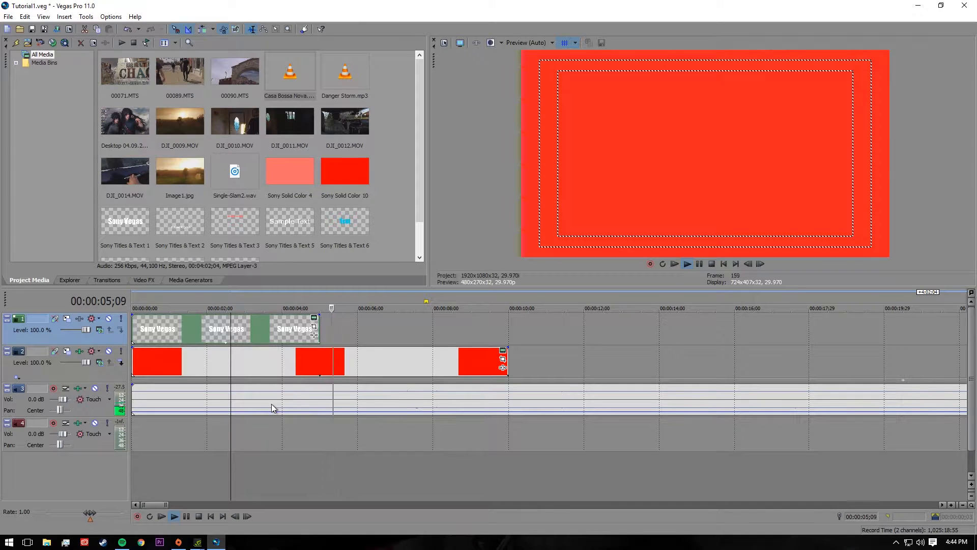
key("space")
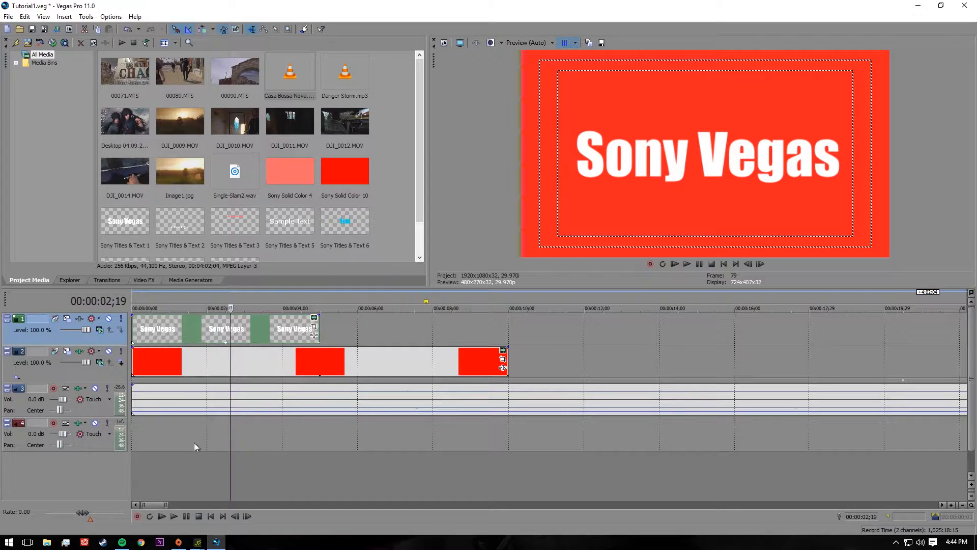
- Trim the end of the Casa Bossa Nova audio event to a length of about 18 seconds
scroll(384, 368, "down", 5)
scroll(384, 368, "down", 5)
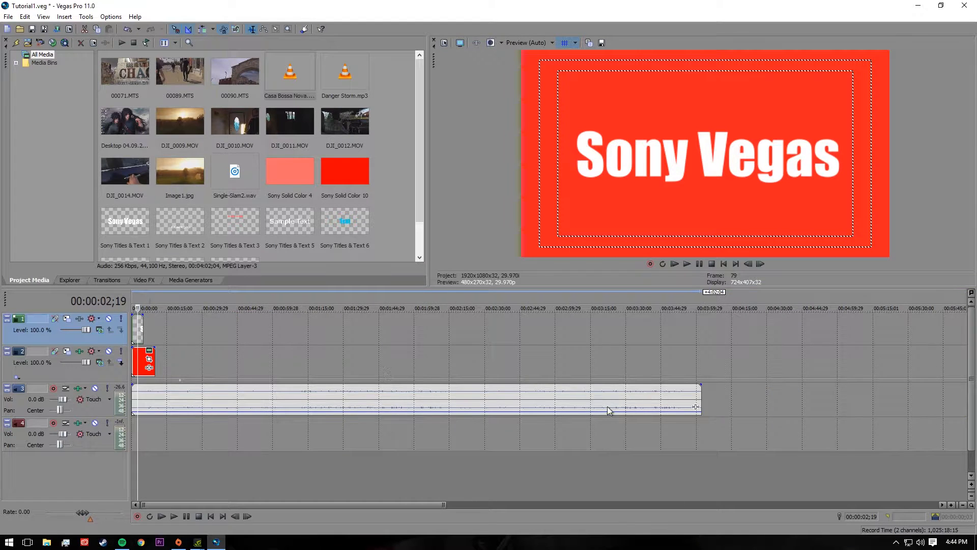
left_click(693, 397)
key("Delete")
left_click_drag(102, 347, 175, 390)
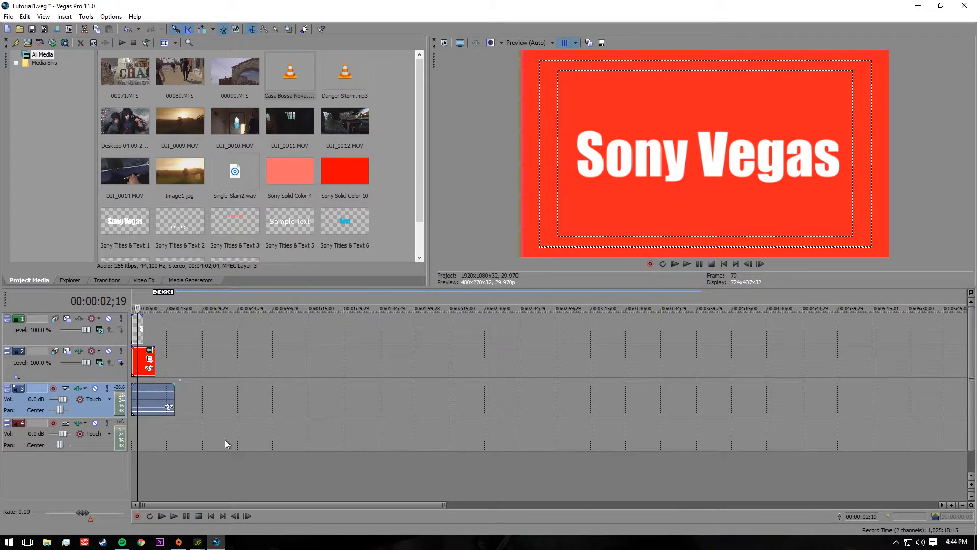
- Review the audio effects available for the Casa Bossa Nova event and close the chooser without adding any
scroll(282, 423, "up", 7)
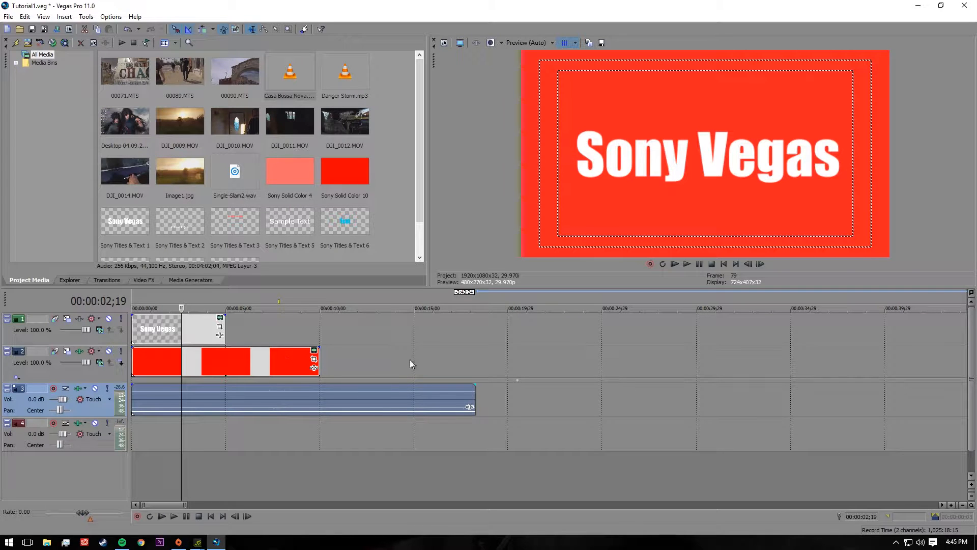
left_click(469, 406)
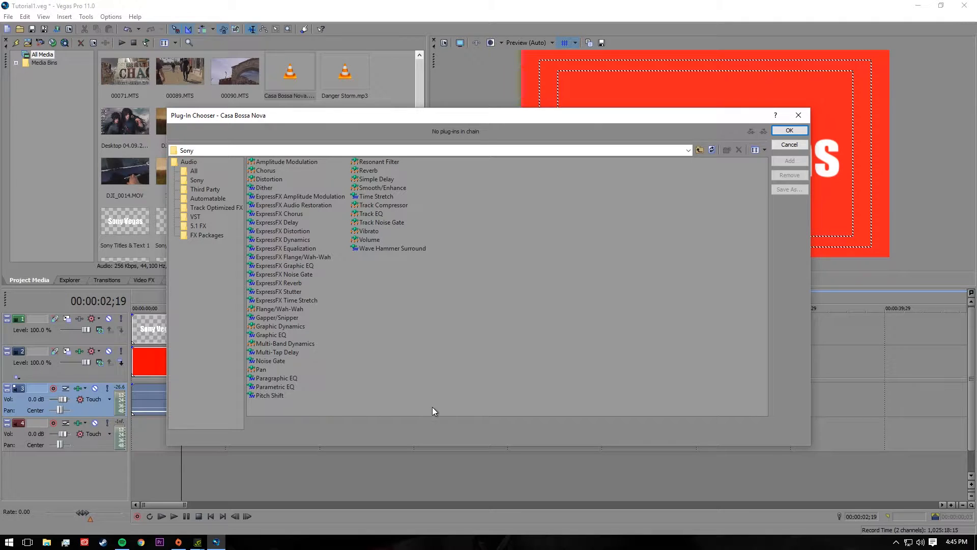
left_click(788, 130)
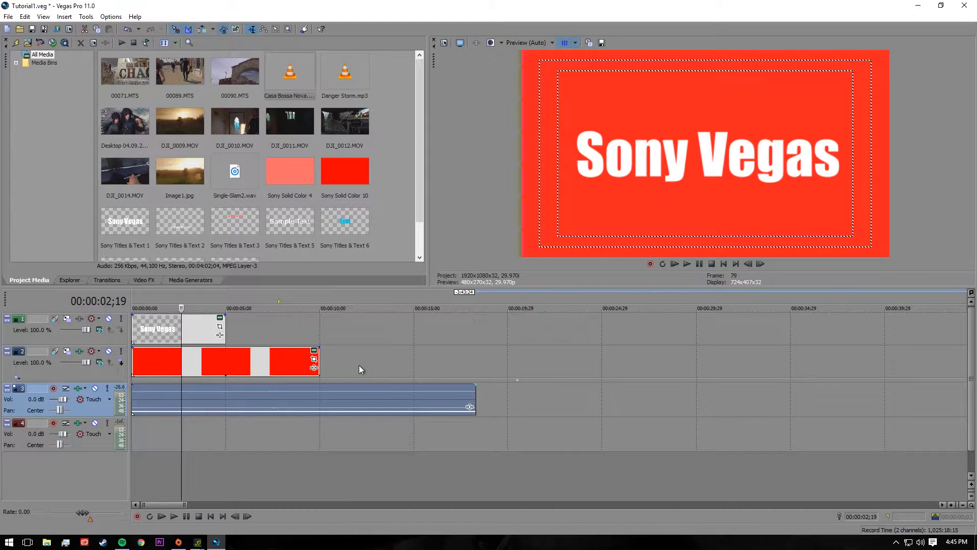
- Clear the timeline by deleting the title, red solid color and music events
left_click(184, 333)
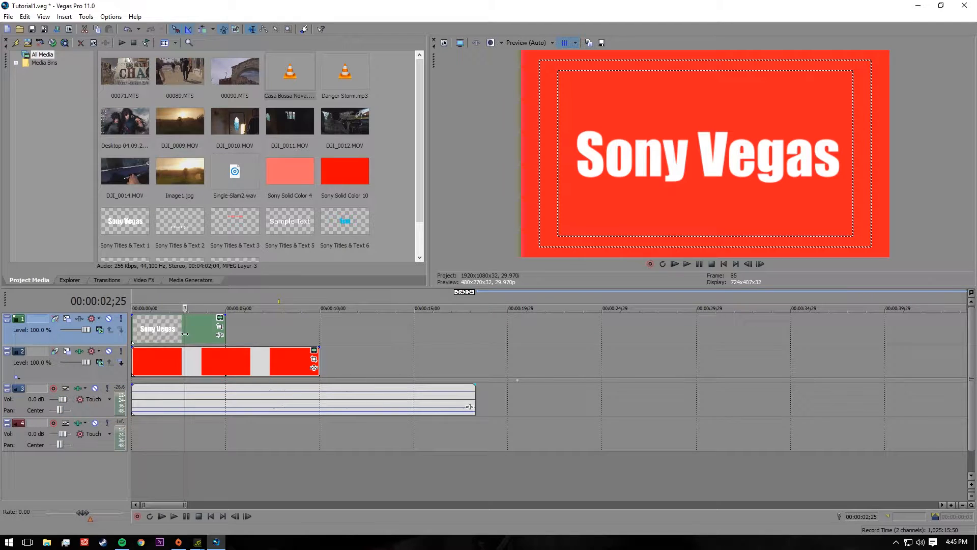
key("Delete")
left_click(218, 362)
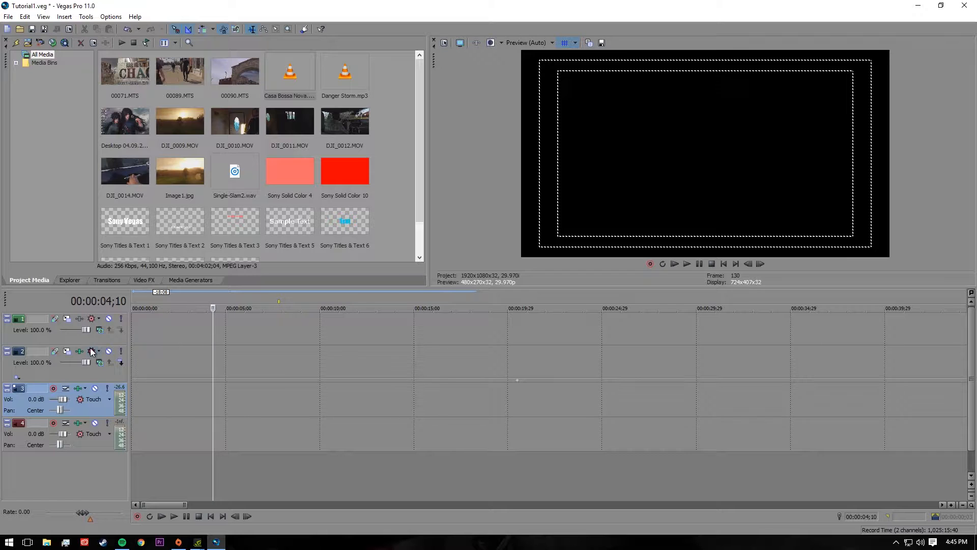
- Insert a text media event on track 2 at 00:00:04;10 and move its generator window clear of the text preview
right_click(155, 364)
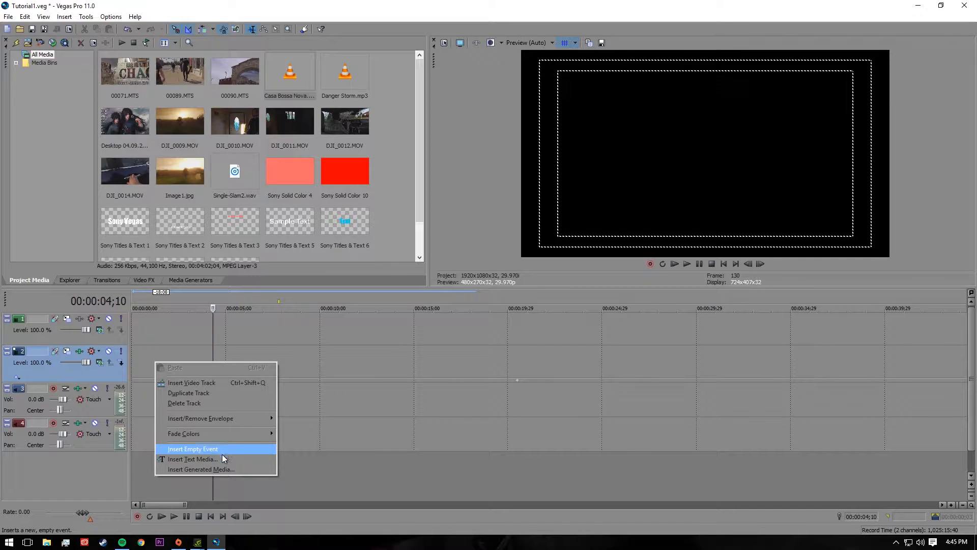
left_click(221, 456)
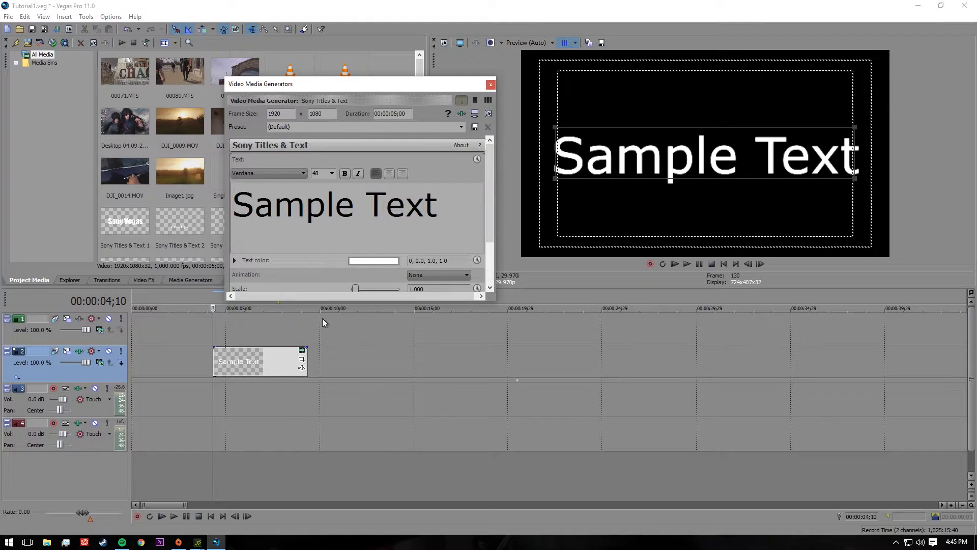
left_click_drag(414, 85, 504, 173)
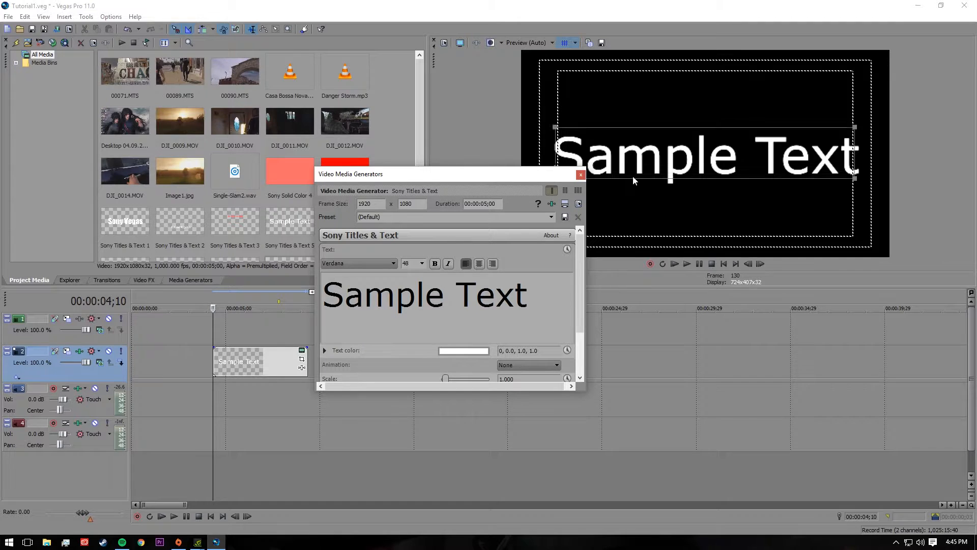
- Shift the sample text slightly up and left in the frame and shrink it to a scale of about 0.53
mouse_move(664, 165)
left_mouse_down()
mouse_move(647, 162)
mouse_move(661, 161)
left_mouse_up()
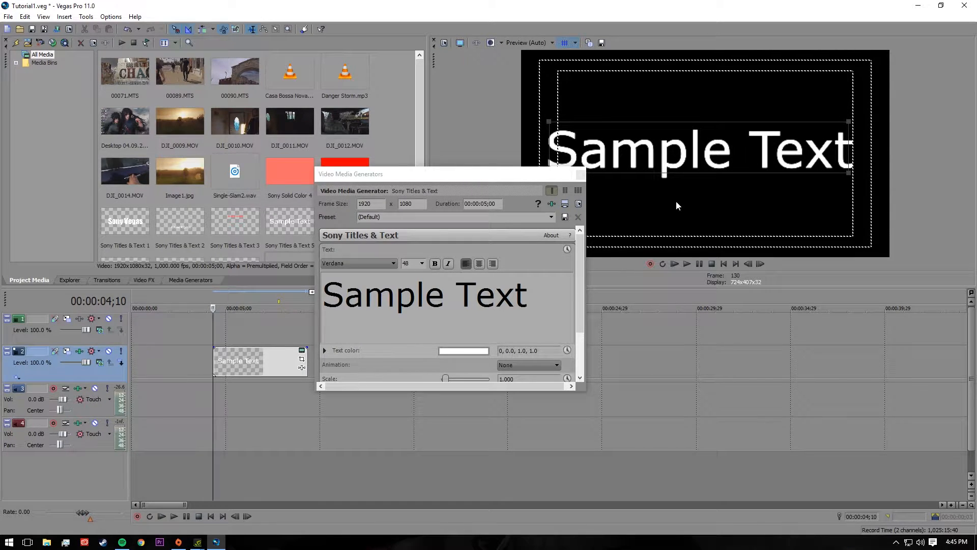
scroll(845, 172, "down", 5)
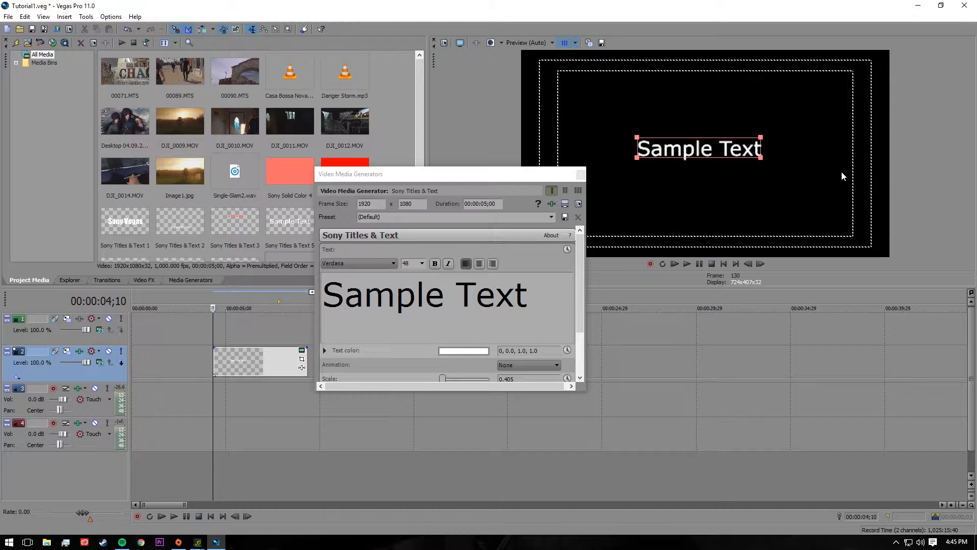
scroll(861, 176, "up", 2)
scroll(859, 176, "down", 3)
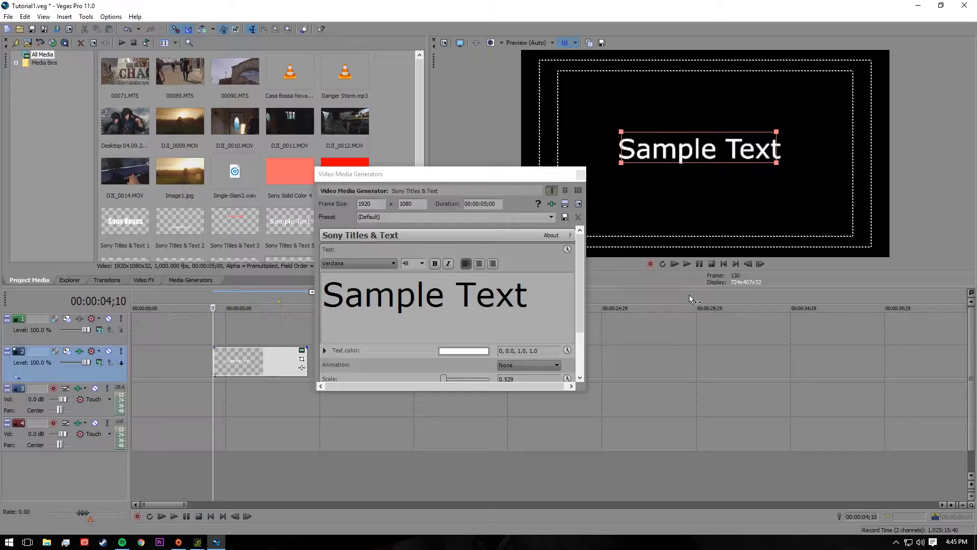
- Select all of the sample text and change its font to Impact
left_click(534, 298)
left_click_drag(532, 295, 325, 290)
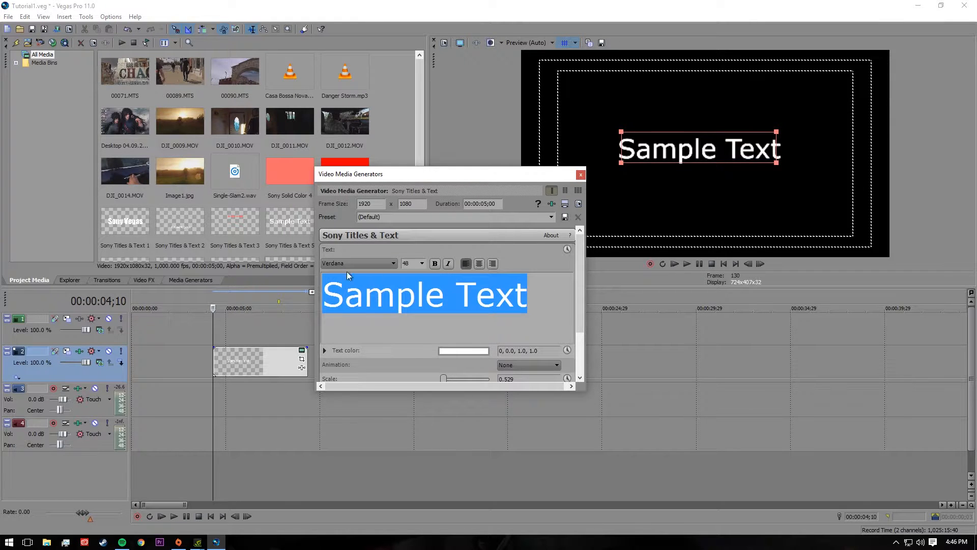
left_click(388, 264)
key("i")
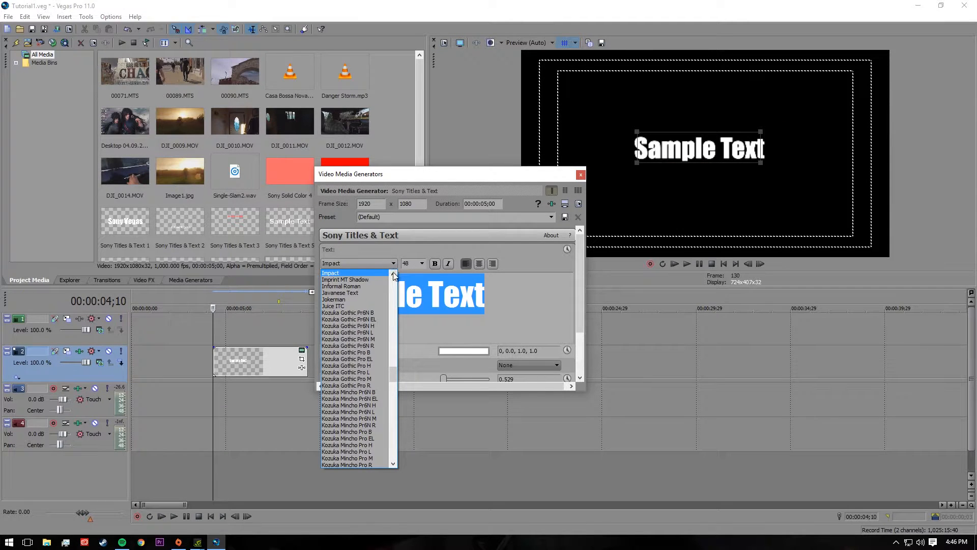
left_click(377, 273)
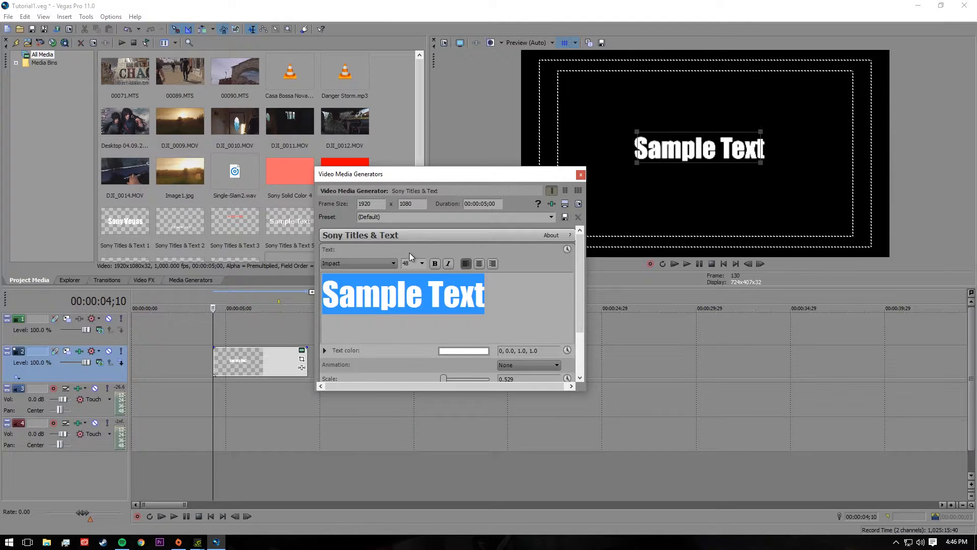
- Color the whole sample text red with HSV values 0, 0.95, 0.99 and close the media generator
left_click_drag(521, 289, 503, 292)
key("ctrl+a")
left_click(459, 351)
left_click(432, 388)
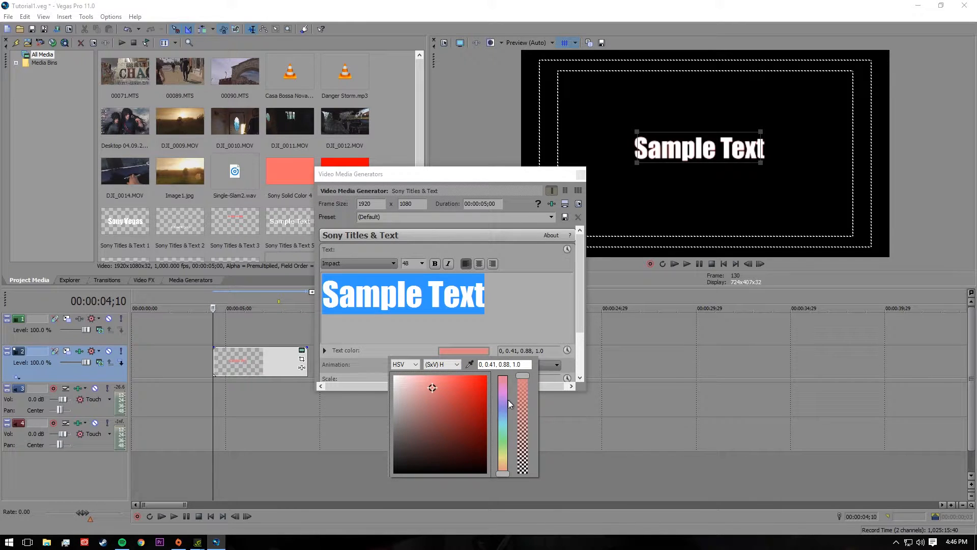
left_click_drag(477, 385, 482, 376)
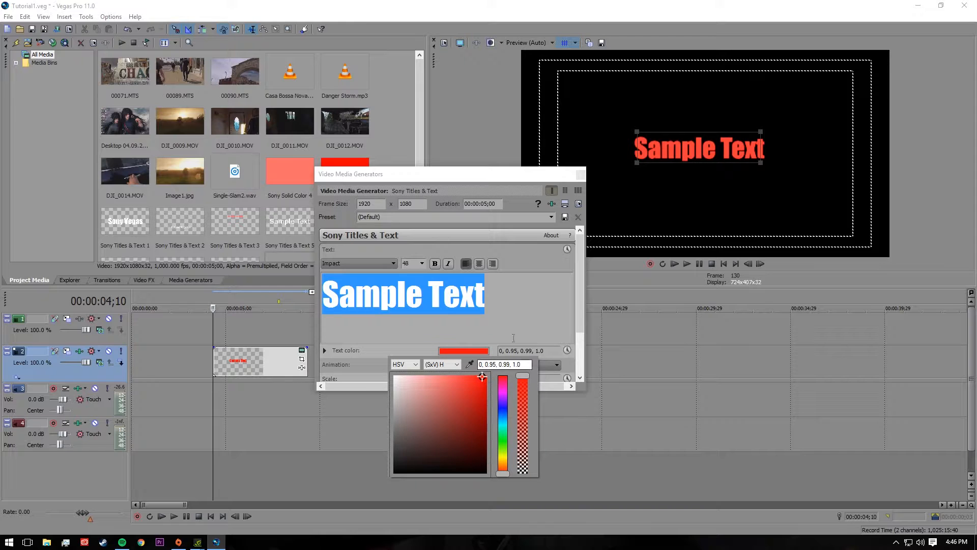
left_click(505, 294)
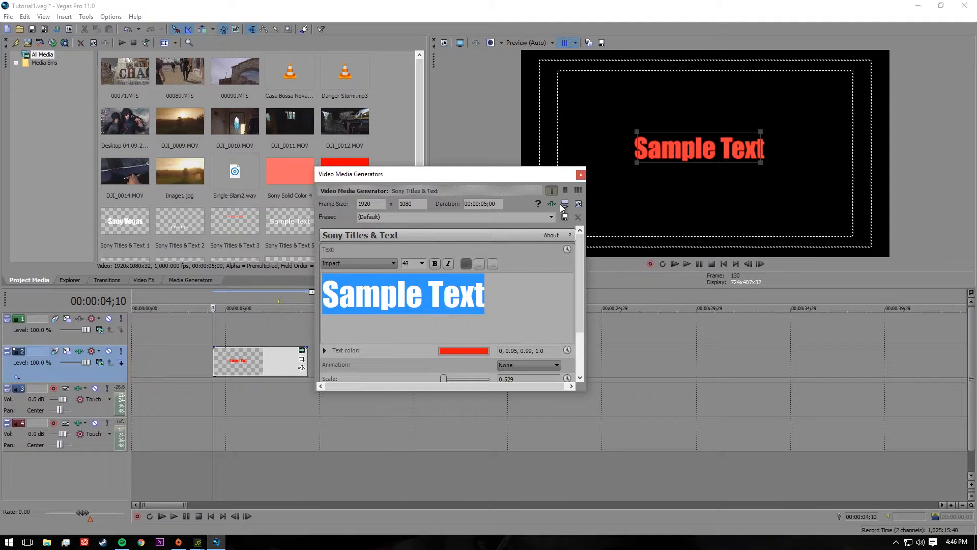
left_click(581, 174)
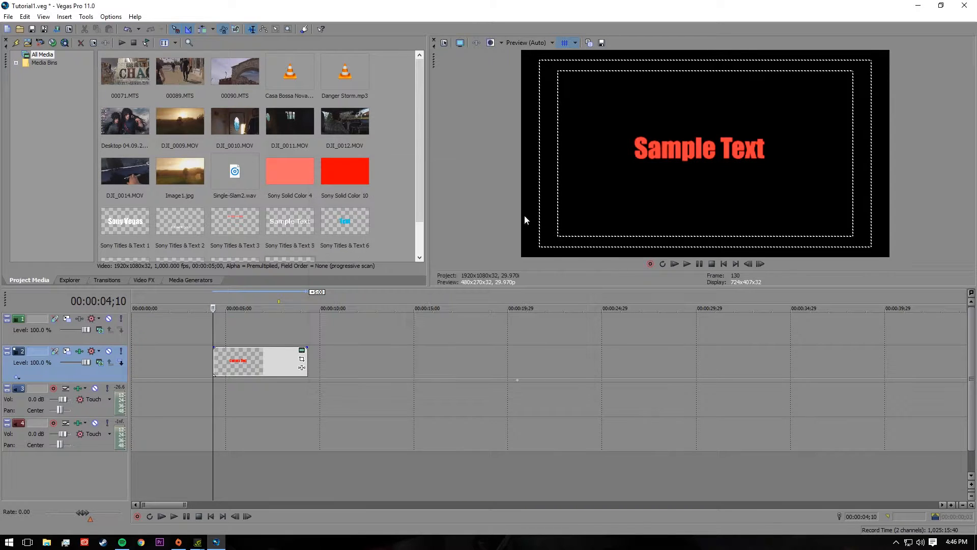
- Move the text event to the start of track 2 and place the 00089.MTS clip shortly after it
left_click_drag(246, 351, 166, 350)
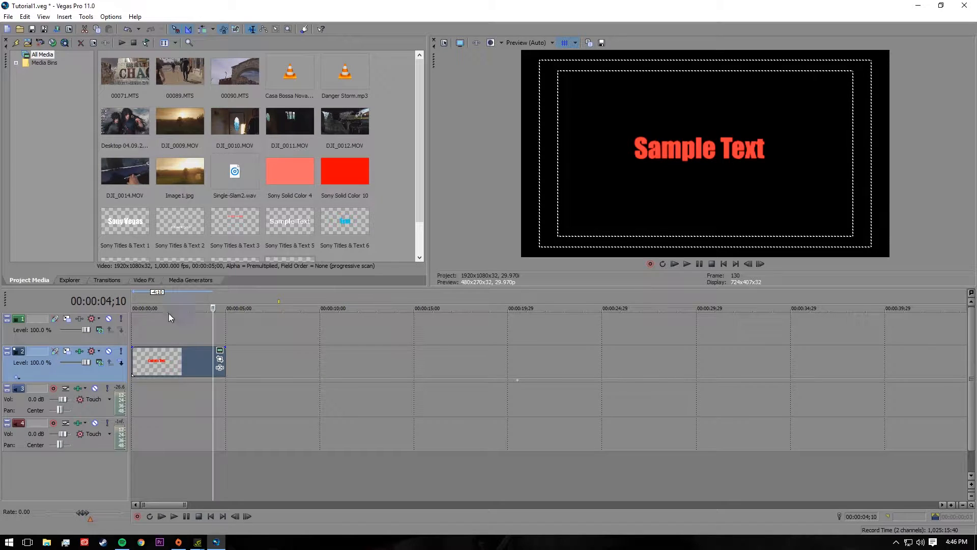
left_click(258, 352)
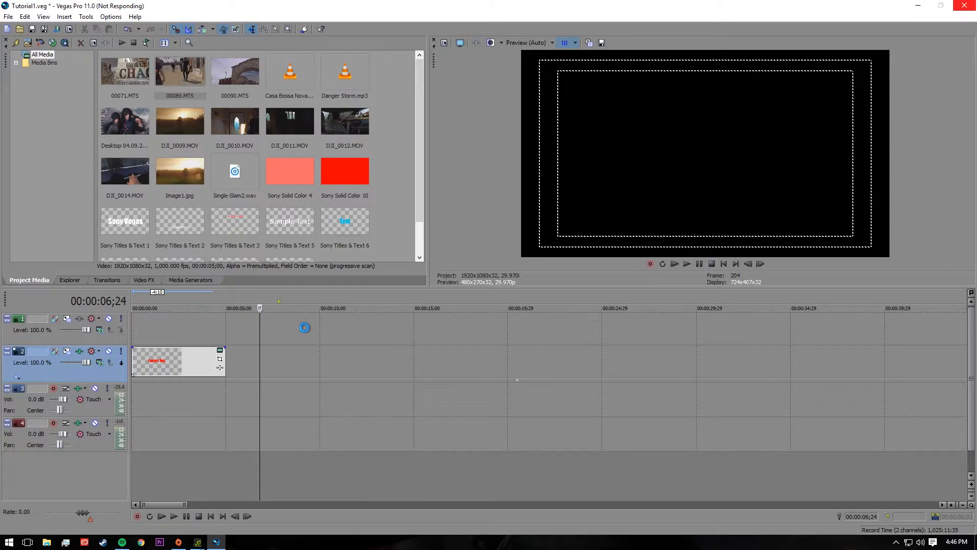
left_click_drag(286, 365, 292, 365)
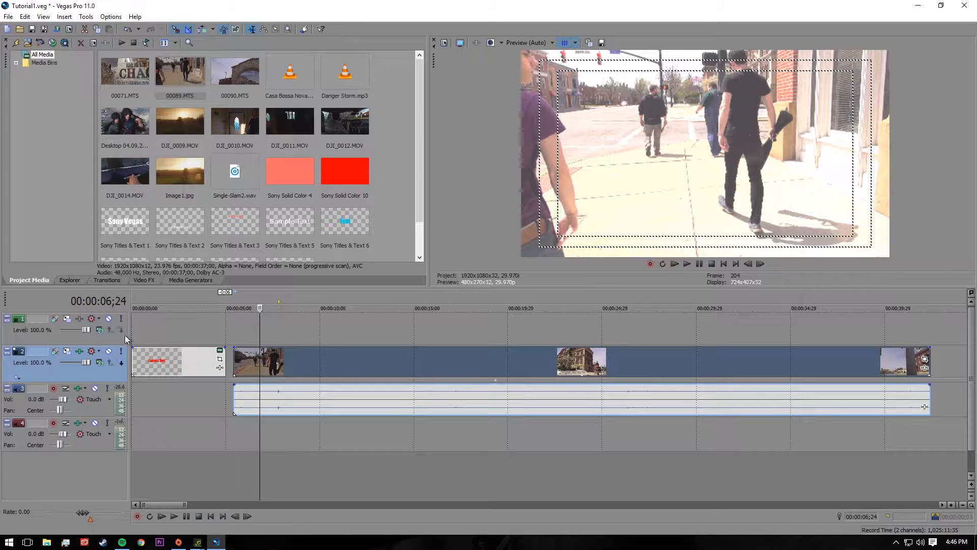
- Remove the Brightness and Contrast effect from track 2 and leave its effect chain empty
left_click(80, 351)
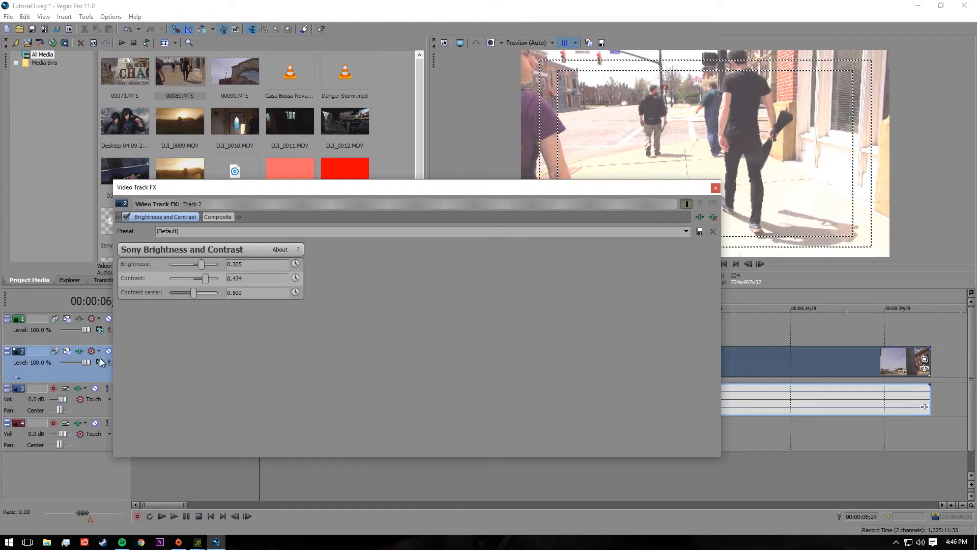
left_click(712, 216)
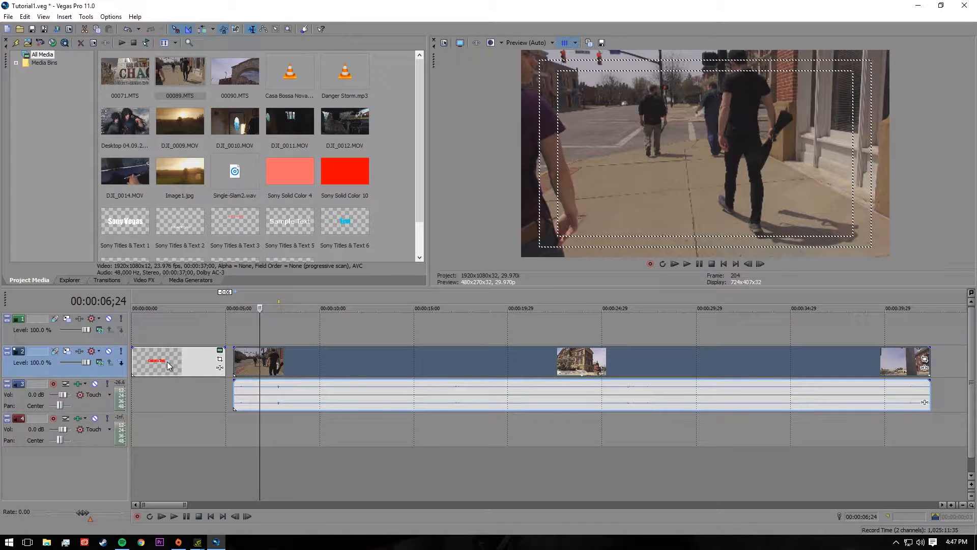
left_click(84, 352)
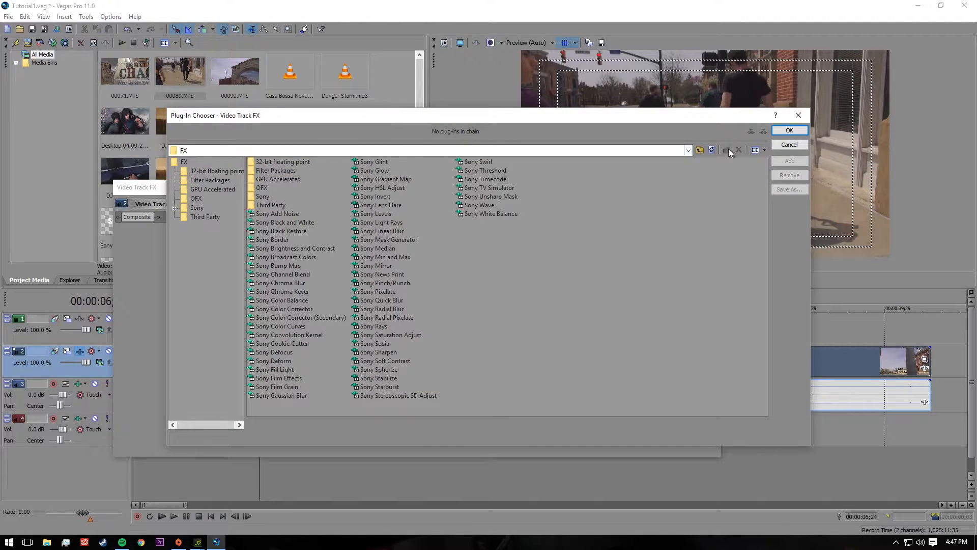
left_click(789, 131)
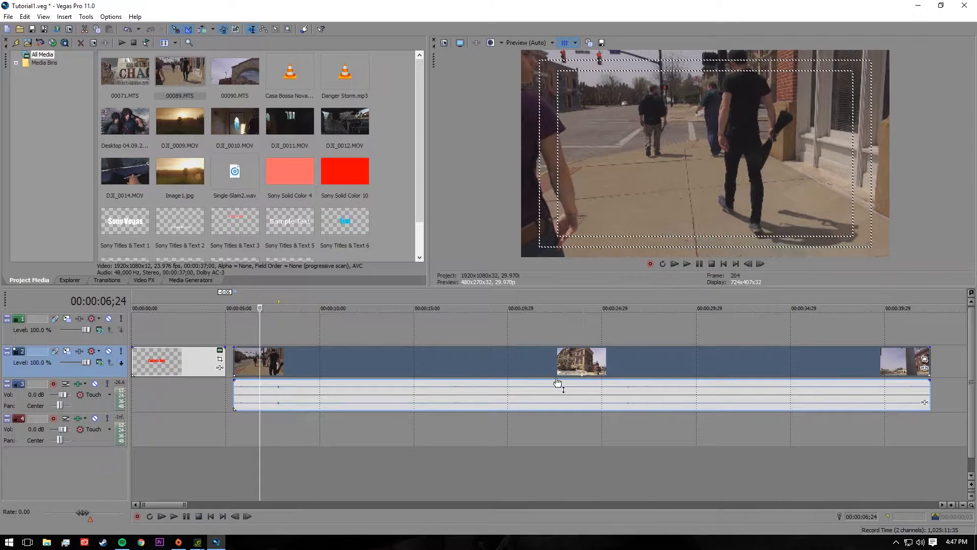
- Move the text event up to track 1 and the 00089.MTS clip to the start of track 2 beneath it
left_click_drag(322, 358, 316, 358)
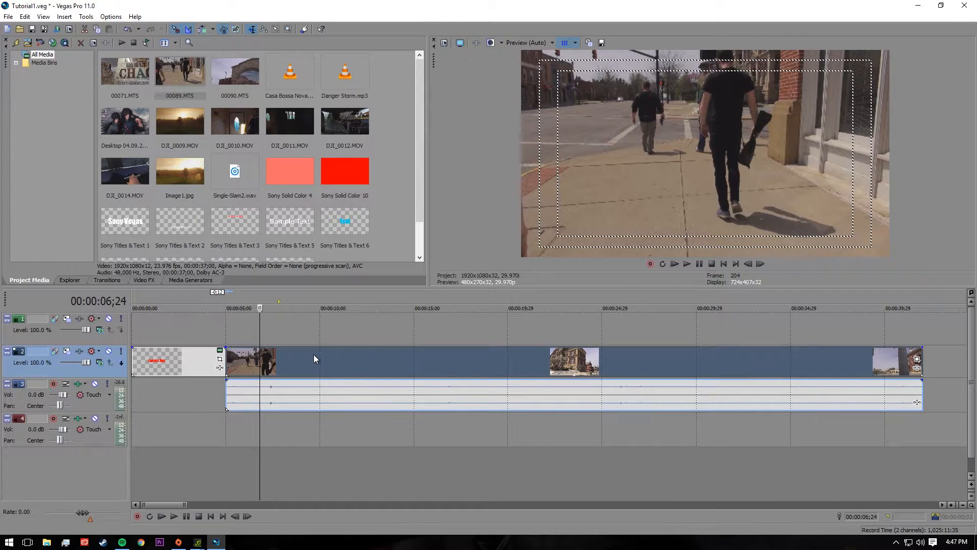
left_click(177, 347)
left_click_drag(176, 347, 177, 329)
left_click_drag(331, 368, 186, 357)
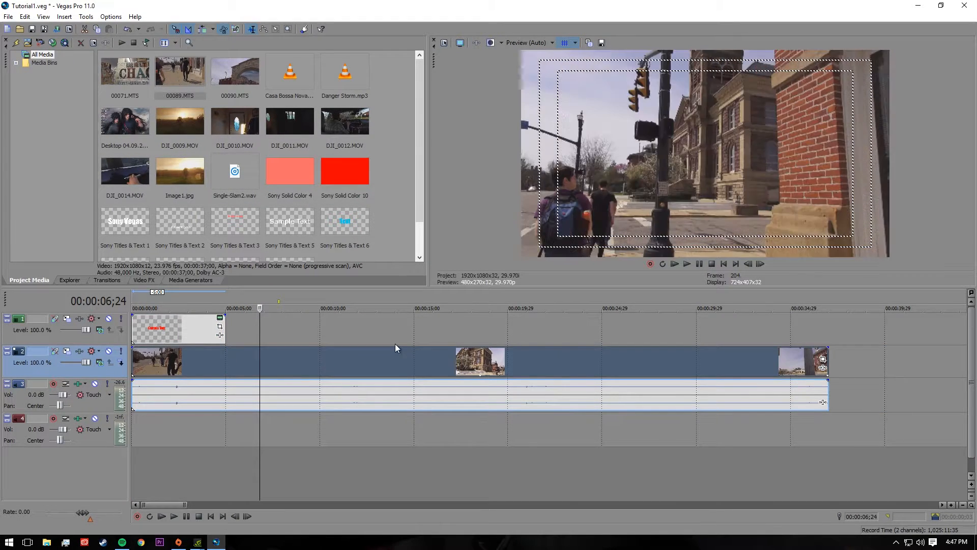
- Play a short section from about 00:00:01;27 to preview the text over the street clip
left_click(168, 301)
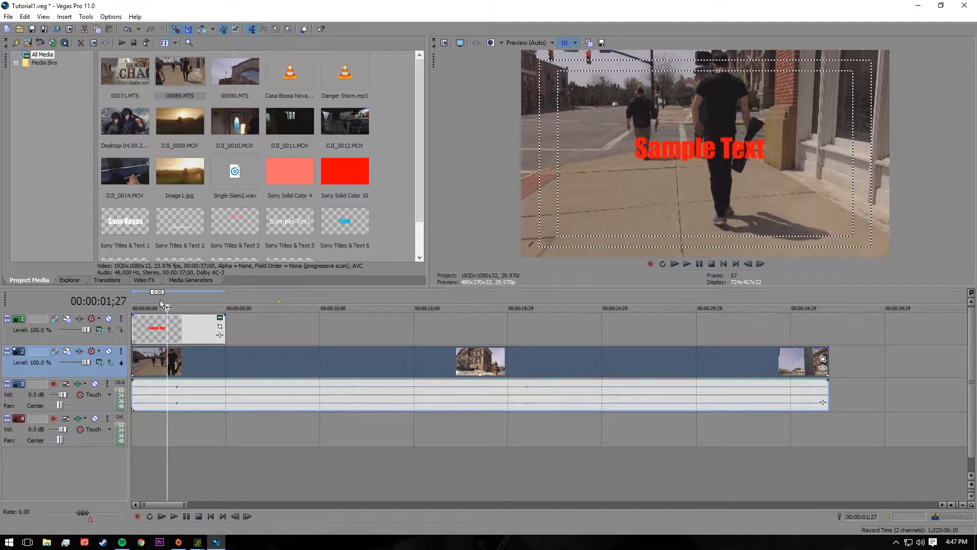
key("space")
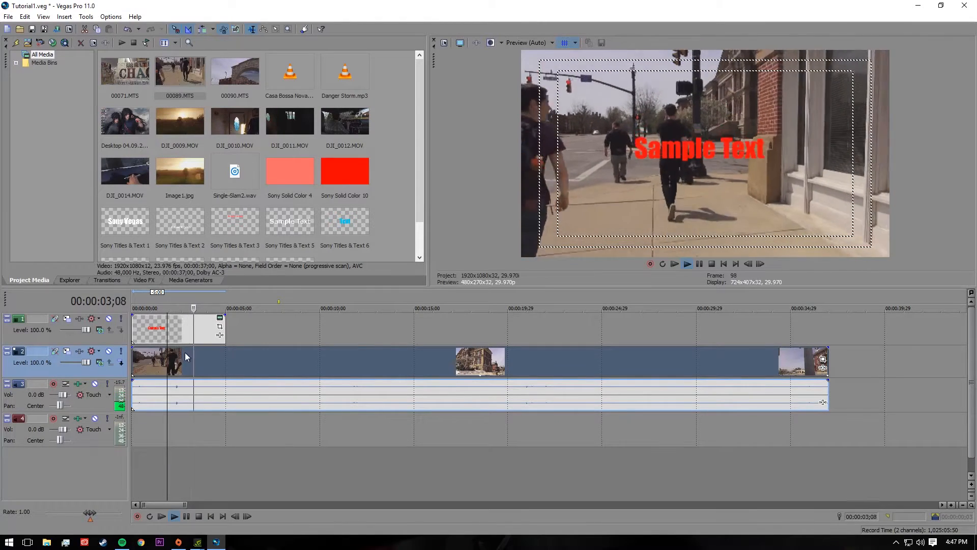
key("space")
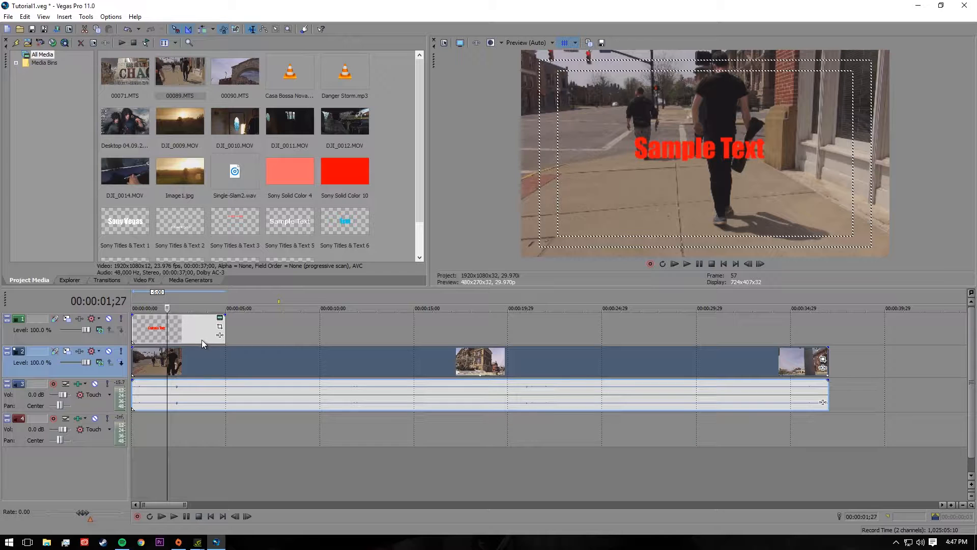
- Open the text event's Pan/Crop settings and place the keyframe cursor at the end, 00:00:05;00
left_click(193, 328)
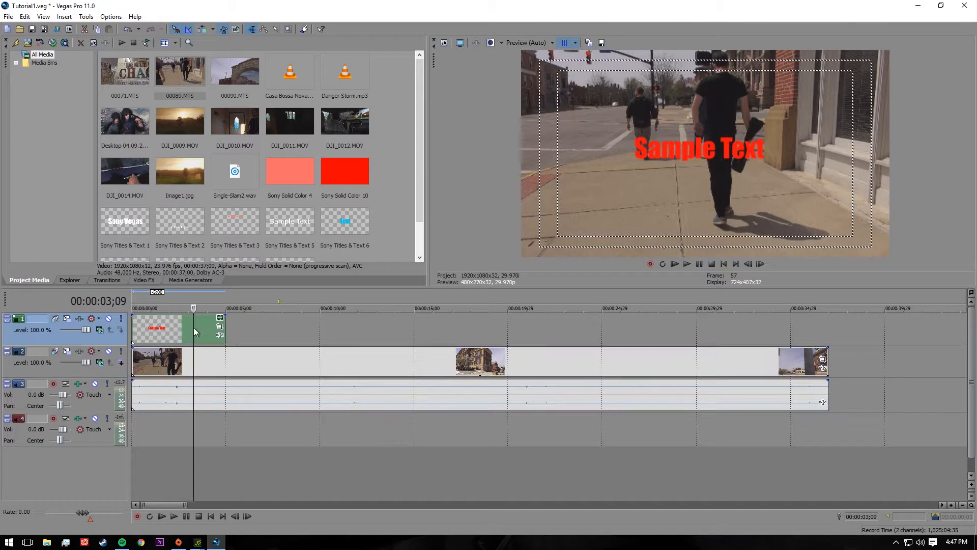
left_click(171, 332)
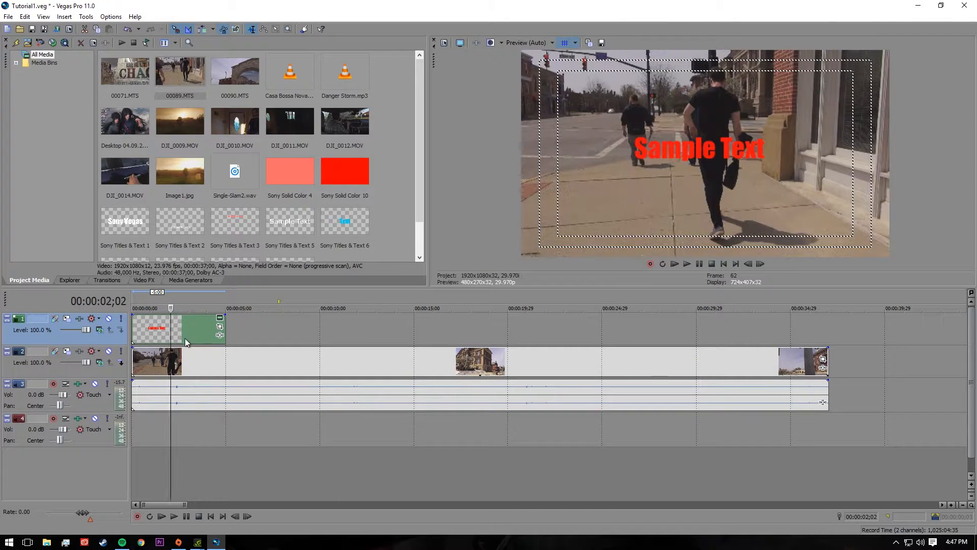
left_click(220, 330)
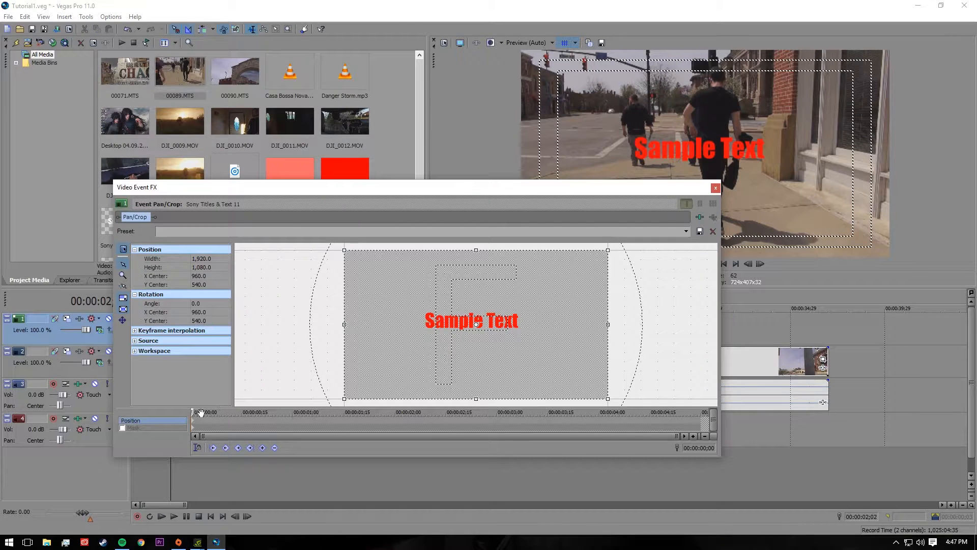
left_click_drag(481, 188, 432, 123)
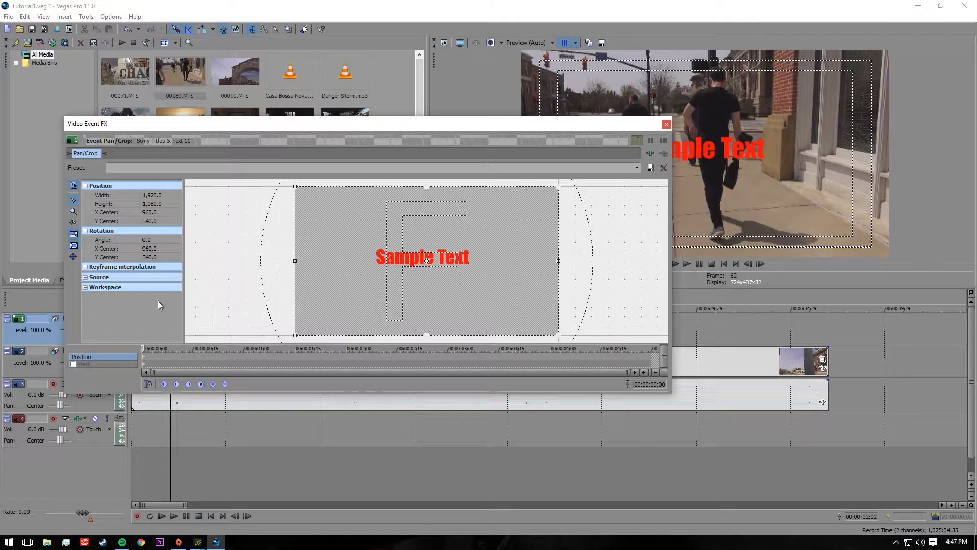
left_click_drag(142, 348, 704, 349)
- Try an off-center crop of about 1,854 by 1,043 at the end, restore the full frame, and delete the end keyframe
left_click_drag(560, 336, 553, 331)
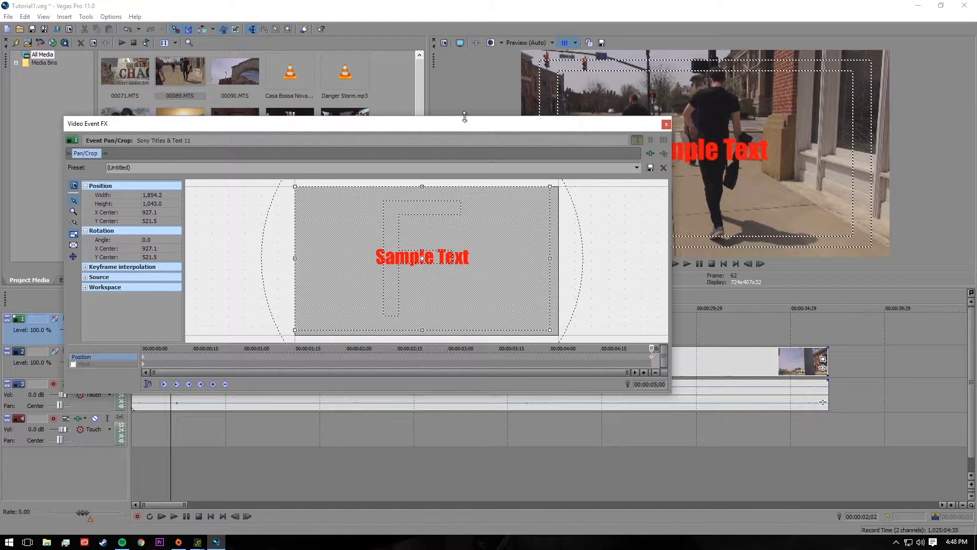
left_click_drag(465, 123, 464, 214)
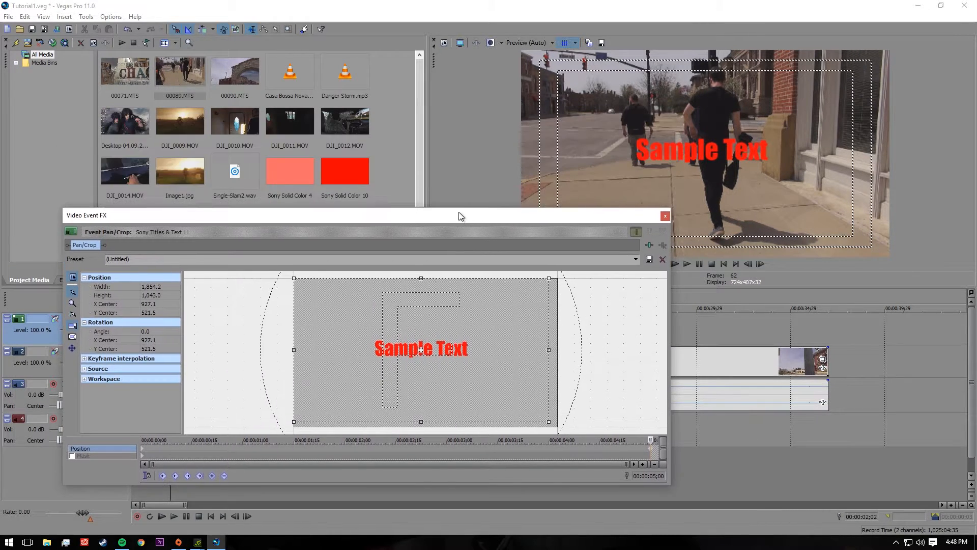
mouse_move(550, 421)
left_mouse_down()
mouse_move(524, 407)
mouse_move(563, 428)
left_mouse_up()
right_click(541, 412)
left_click(560, 422)
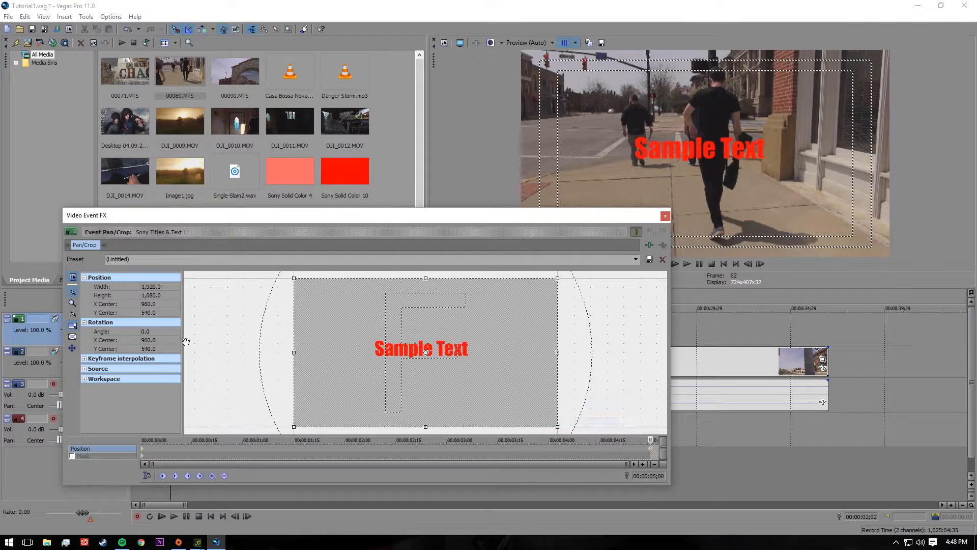
right_click(651, 452)
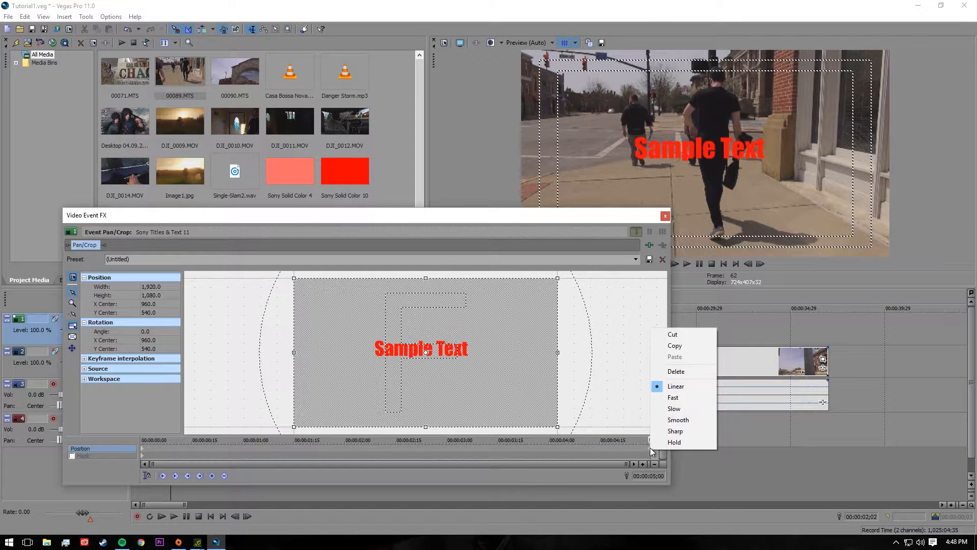
left_click(698, 375)
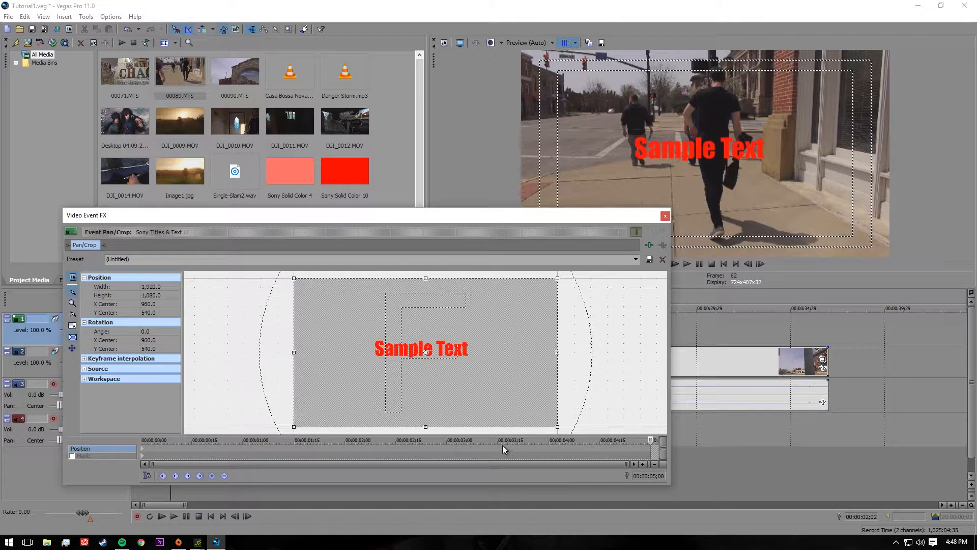
- Try cropping and stretching the text frame with its aspect ratio unlocked, restore the full frame, and delete the end keyframe
left_click_drag(557, 426, 552, 414)
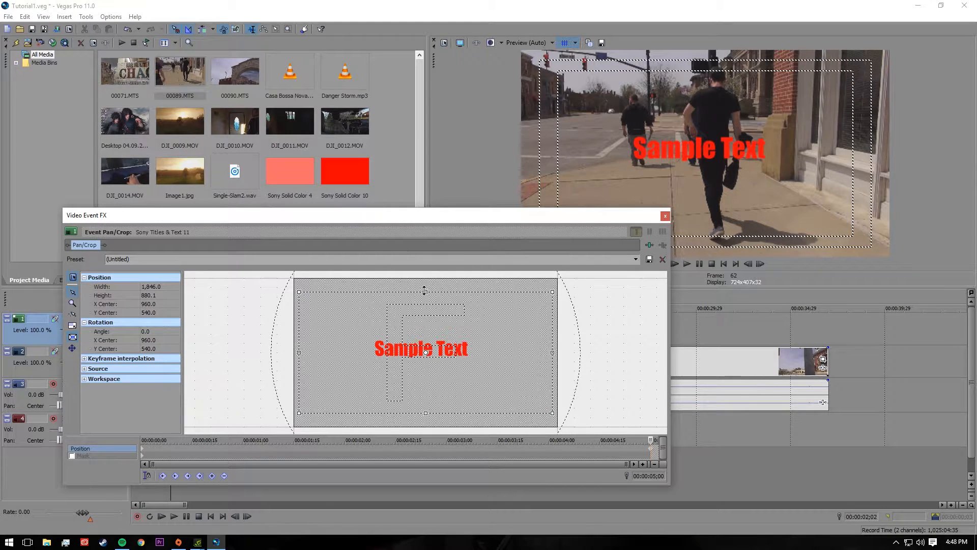
left_click_drag(426, 289, 426, 341)
left_click_drag(426, 346, 469, 275)
right_click(518, 352)
left_click(554, 365)
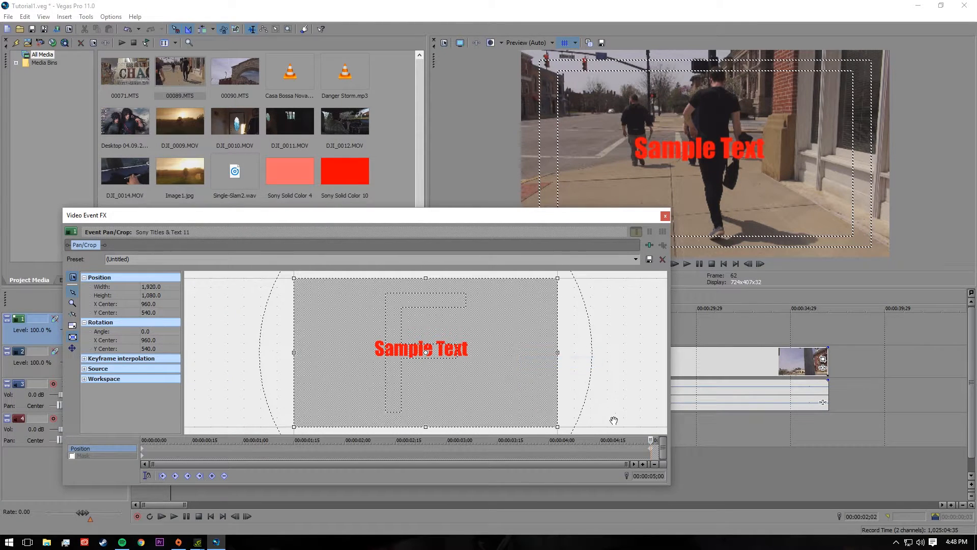
right_click(654, 452)
left_click(664, 373)
- Keyframe a centered crop of about 1,528 by 859 at the text event's end and set both keyframes to Smooth
left_click_drag(557, 429, 530, 413)
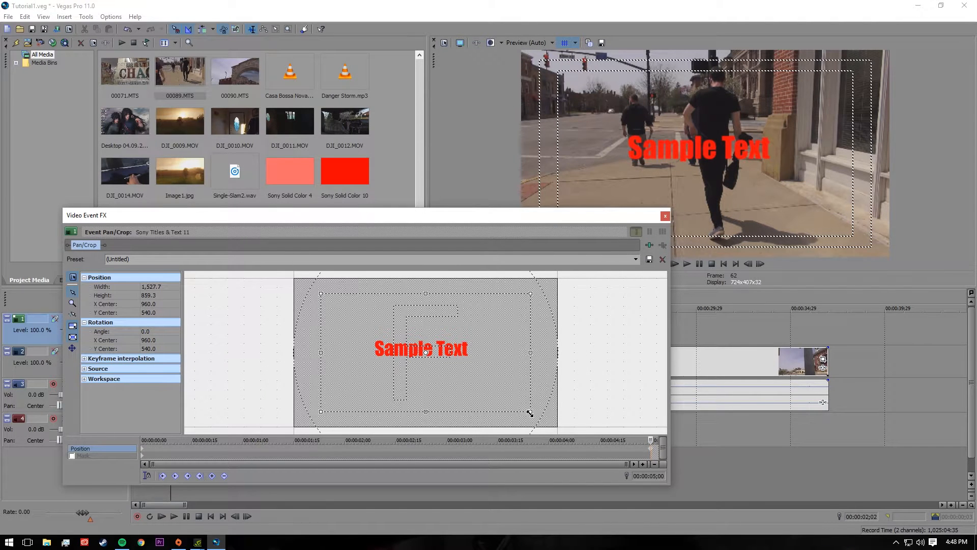
right_click(653, 451)
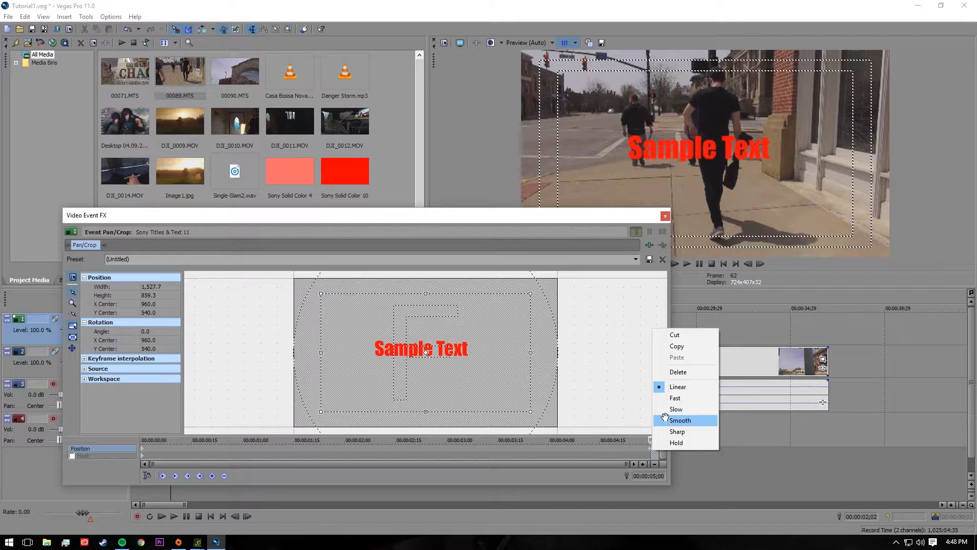
left_click(666, 419)
right_click(143, 450)
left_click(161, 420)
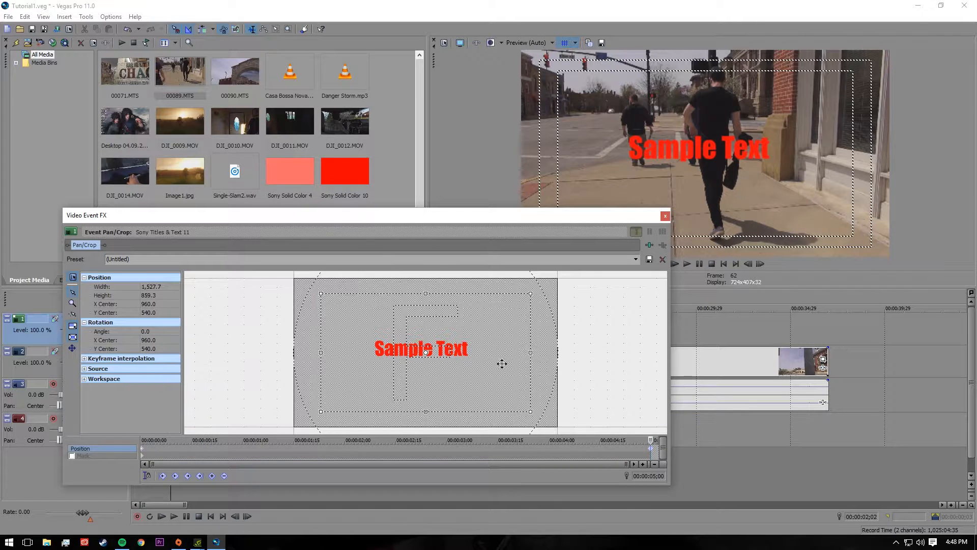
left_click(665, 217)
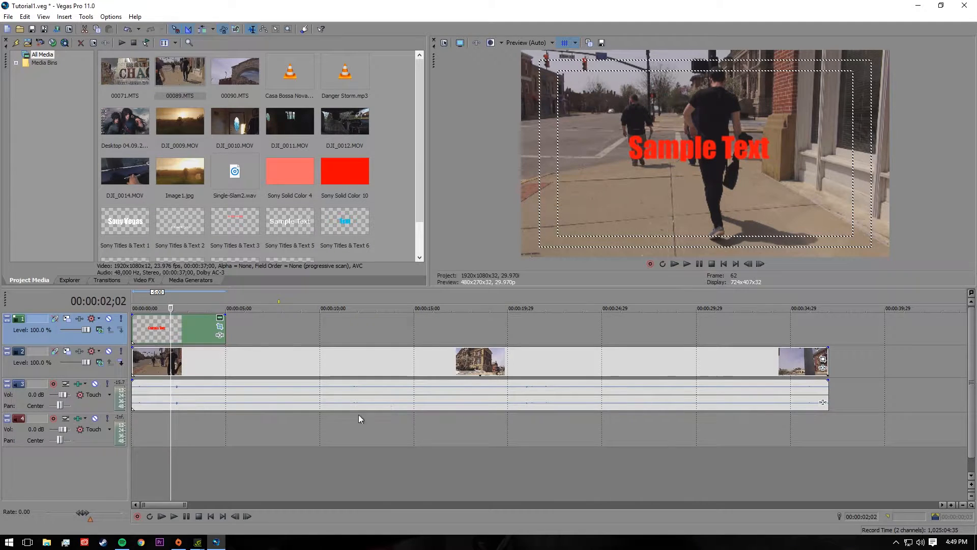
- Play the timeline from the beginning to preview the text's gradual zoom over the clip
left_click(161, 306)
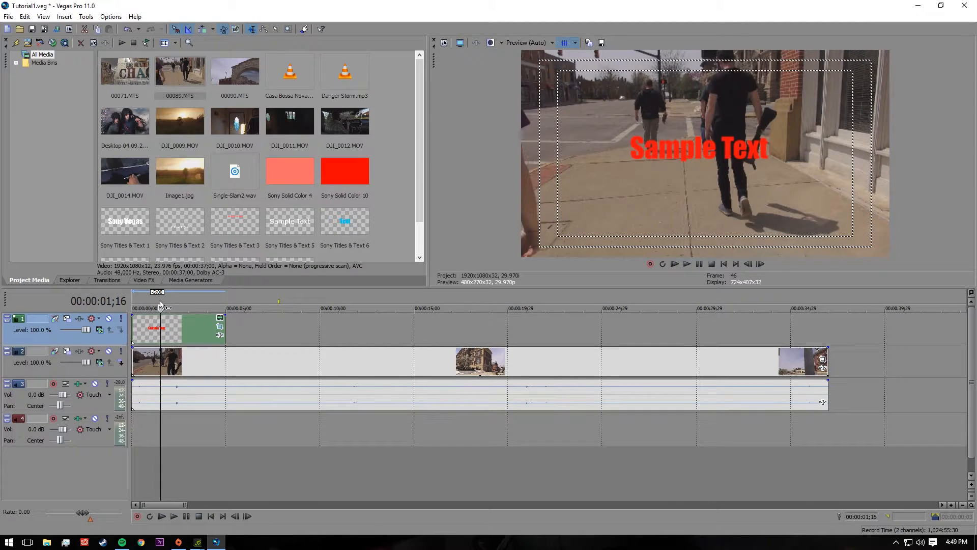
left_click(211, 516)
key("space")
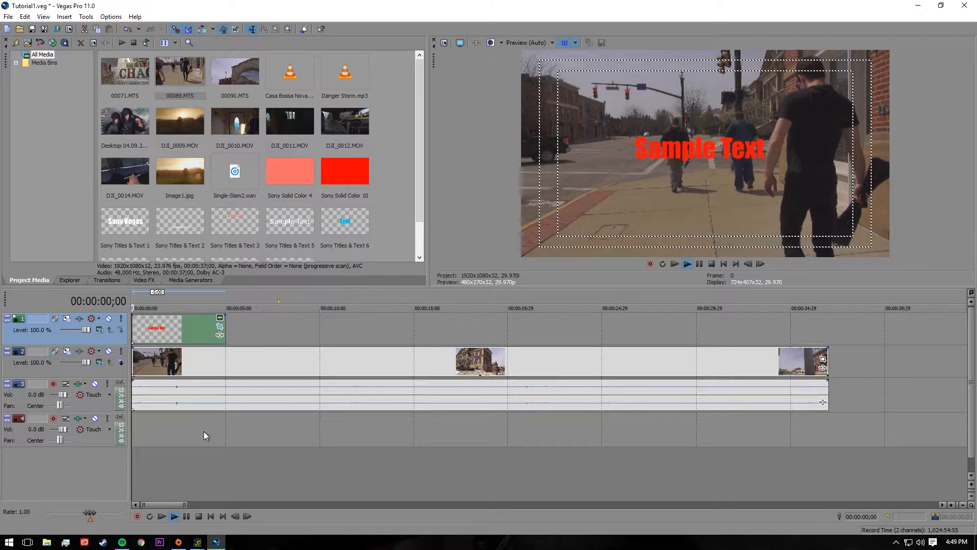
key("space")
key("space")
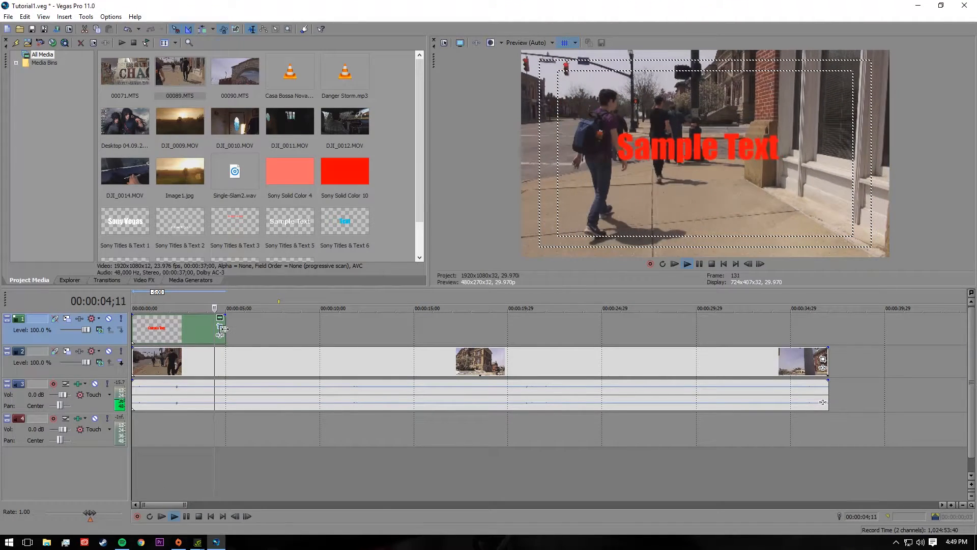
key("space")
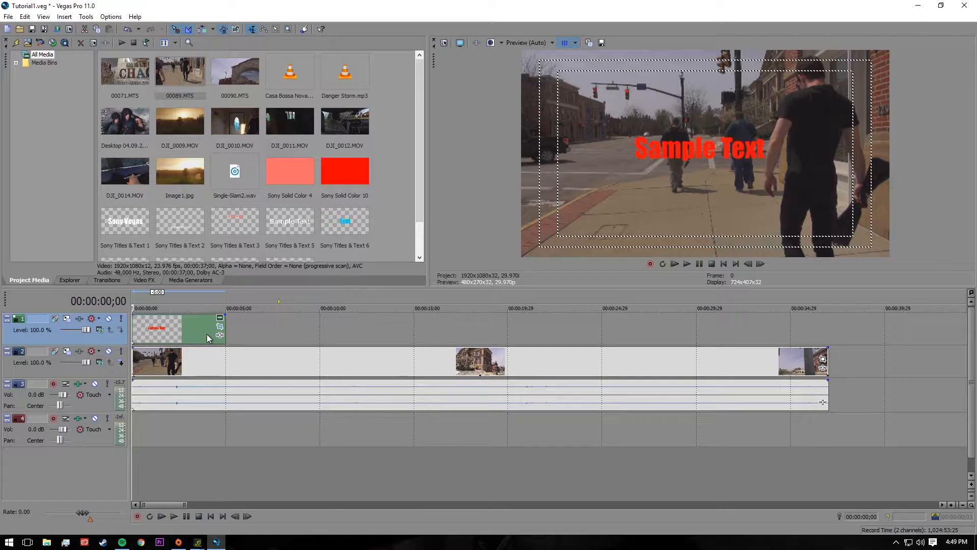
- Shift the 00089.MTS clip to just after the five-second mark and place the text event at the start of track 2
left_click_drag(203, 363, 292, 369)
left_click_drag(195, 336, 179, 367)
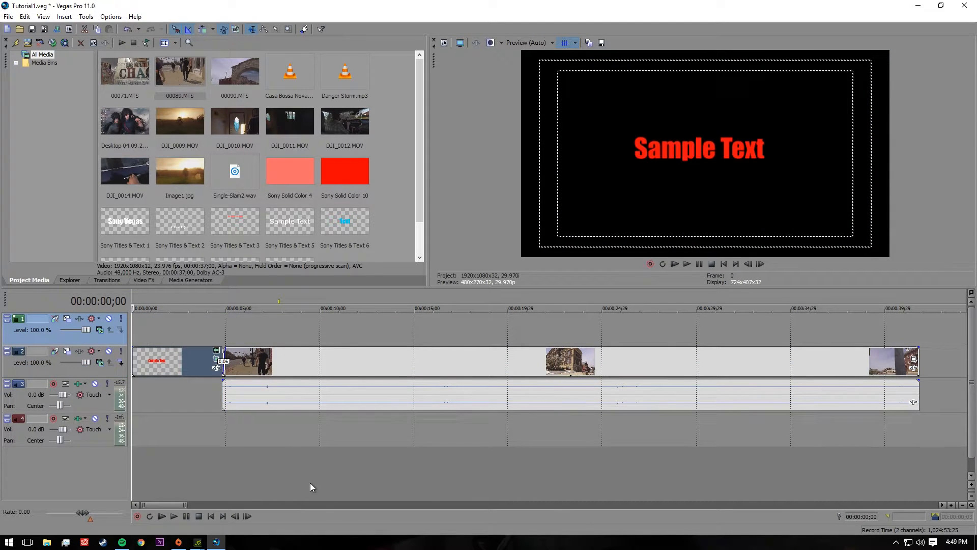
left_click_drag(222, 362, 249, 361)
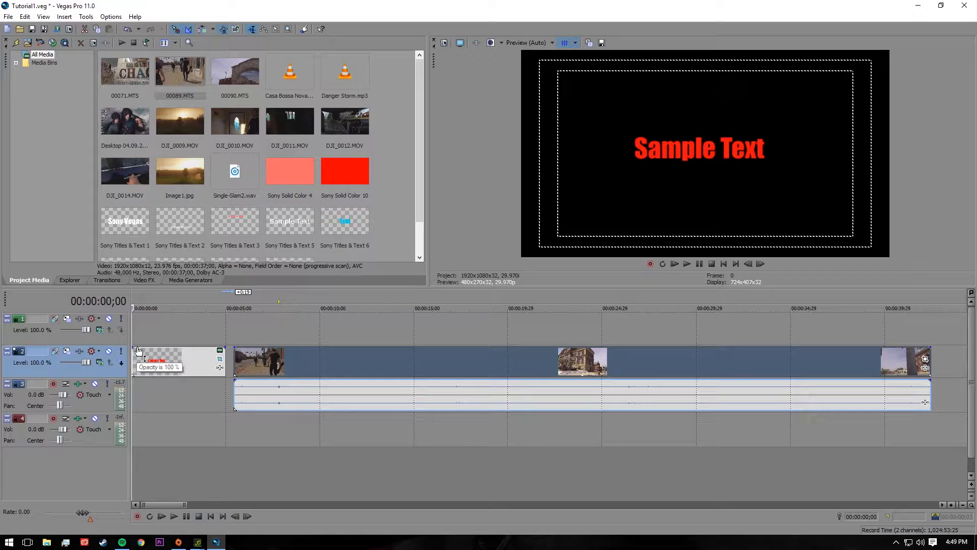
- Move the text event to track 1 above the clip's start and give it a fade-in
left_click(152, 359)
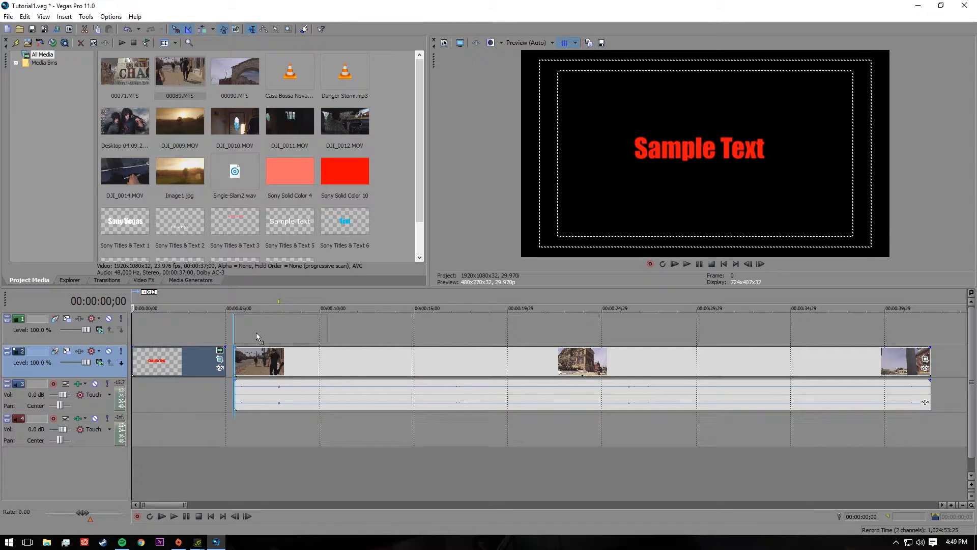
left_click_drag(246, 333, 254, 333)
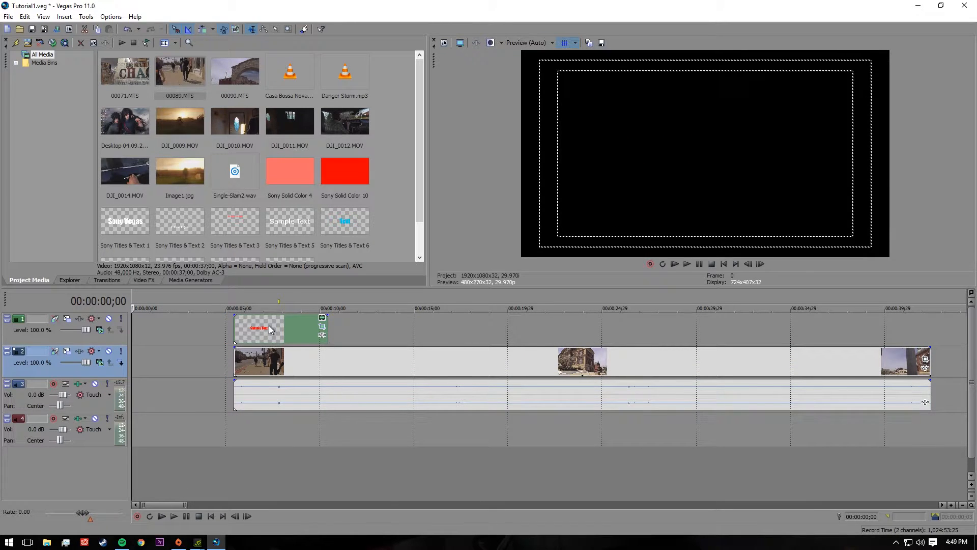
left_click(276, 301)
left_click_drag(299, 315, 303, 329)
left_click_drag(233, 315, 266, 315)
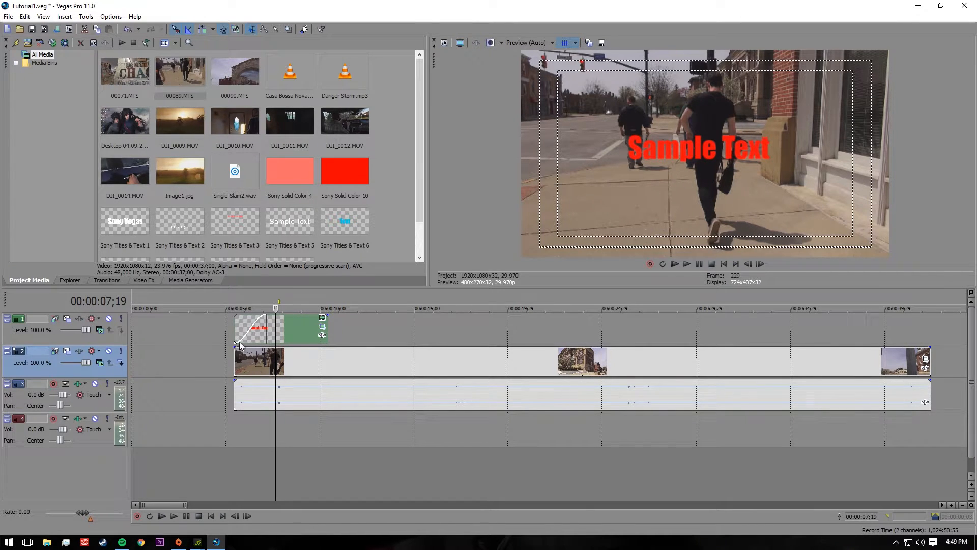
- Play the text's fade-in from just before the event and move the event back to the start of track 2
key("space")
left_click_drag(270, 308, 223, 308)
key("space")
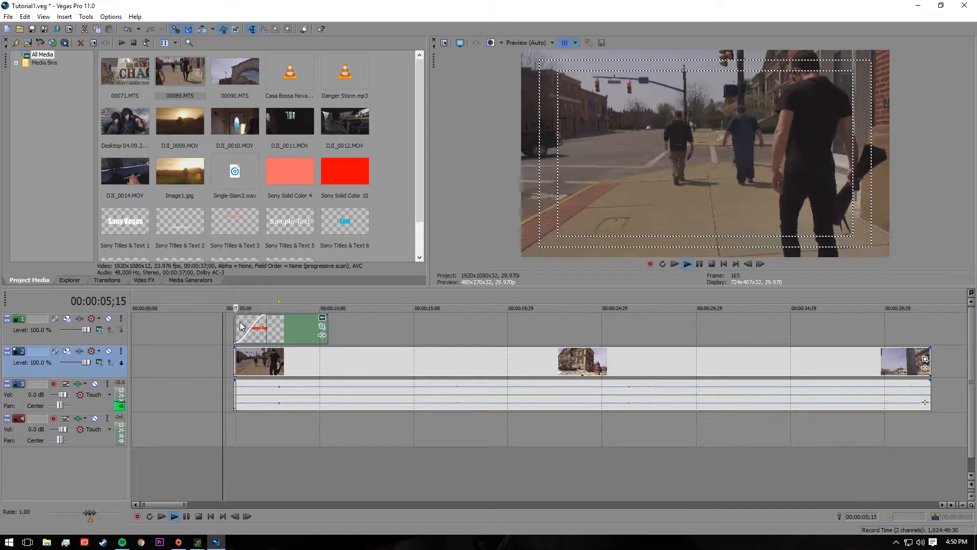
key("space")
left_click_drag(285, 328, 177, 350)
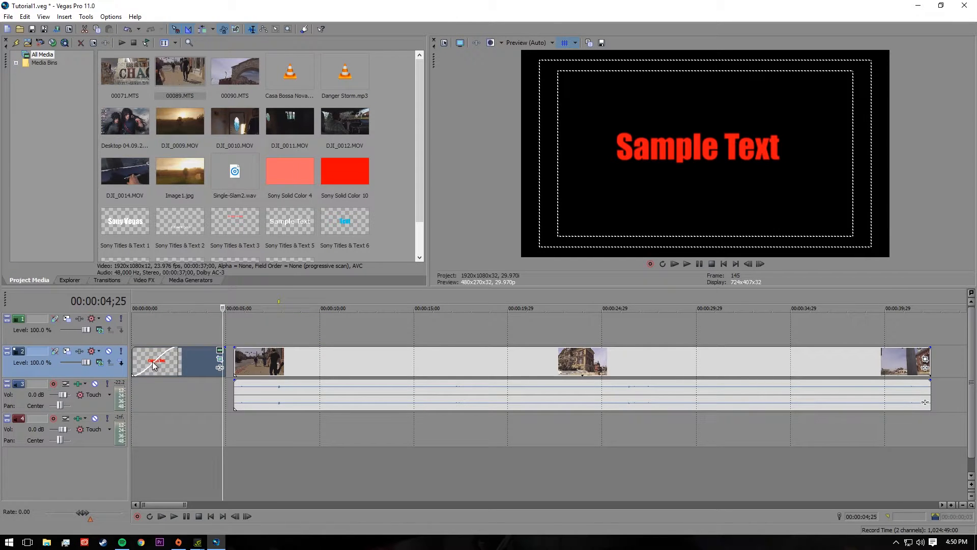
- Look through the available fade curve types for the text event's fade-in on track 2
right_click(154, 364)
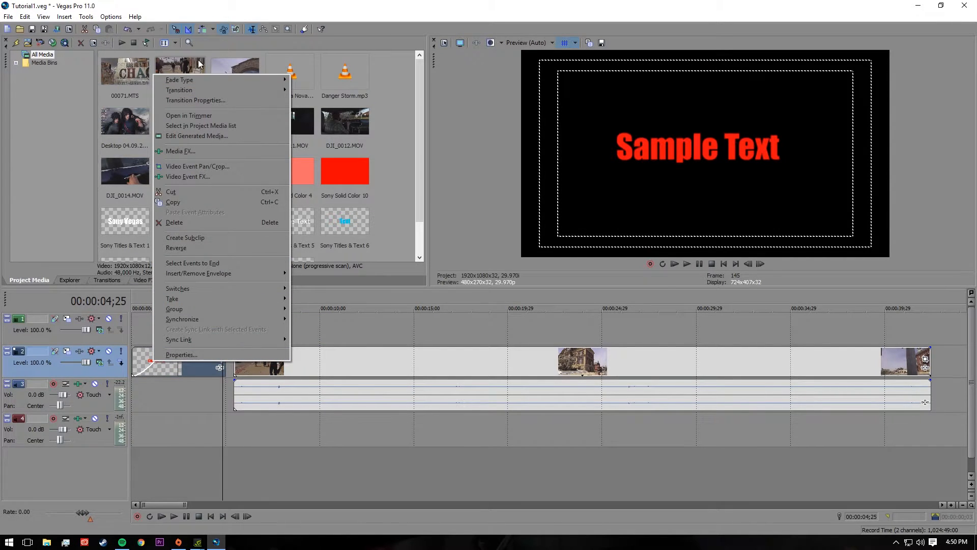
mouse_move(204, 79)
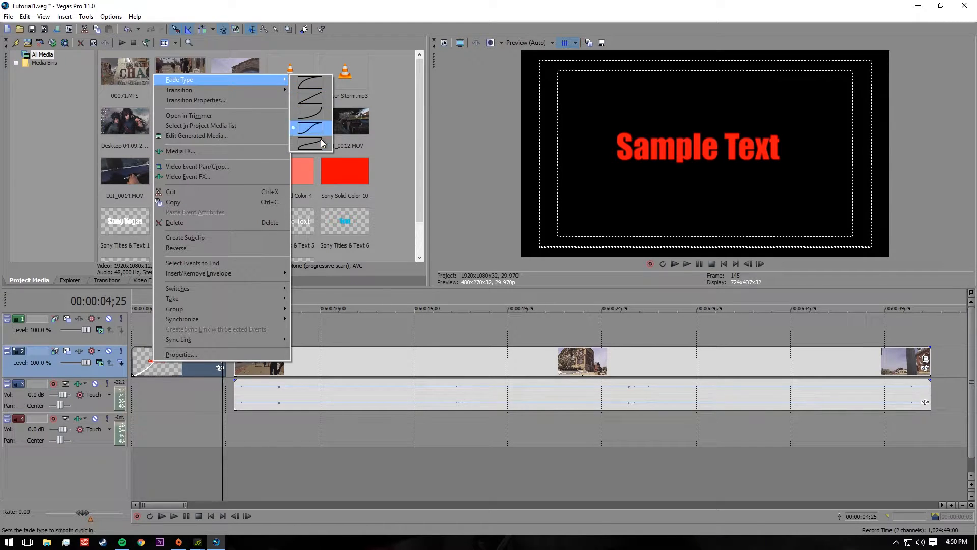
left_click(375, 359)
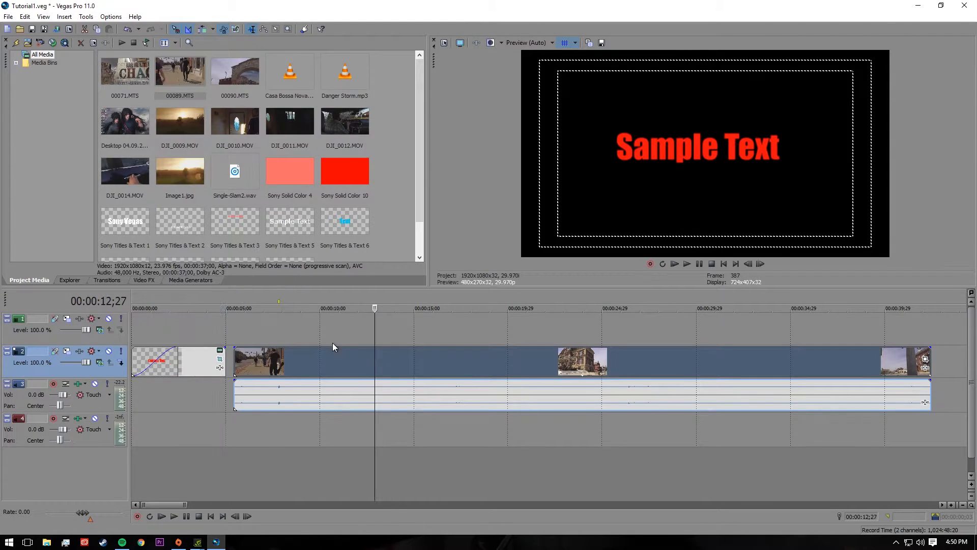
- Add a fade-in to the start of the 00089.MTS clip and look through its fade type options
left_click_drag(235, 349, 280, 349)
right_click(262, 354)
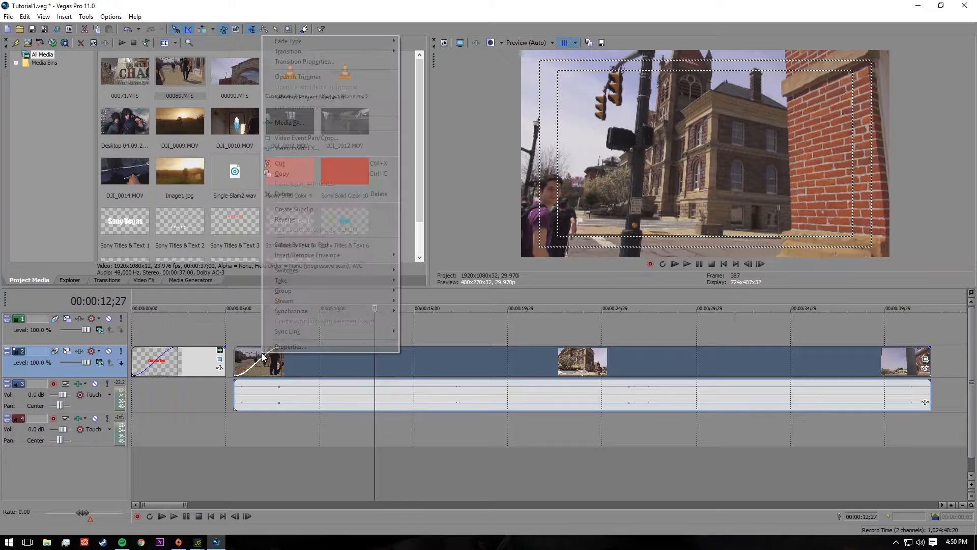
mouse_move(328, 41)
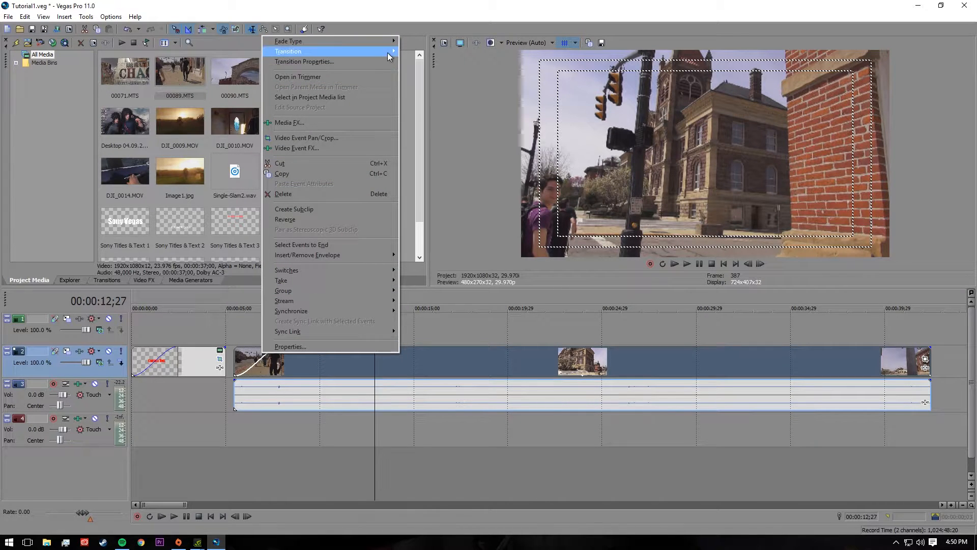
mouse_move(389, 43)
left_click(441, 104)
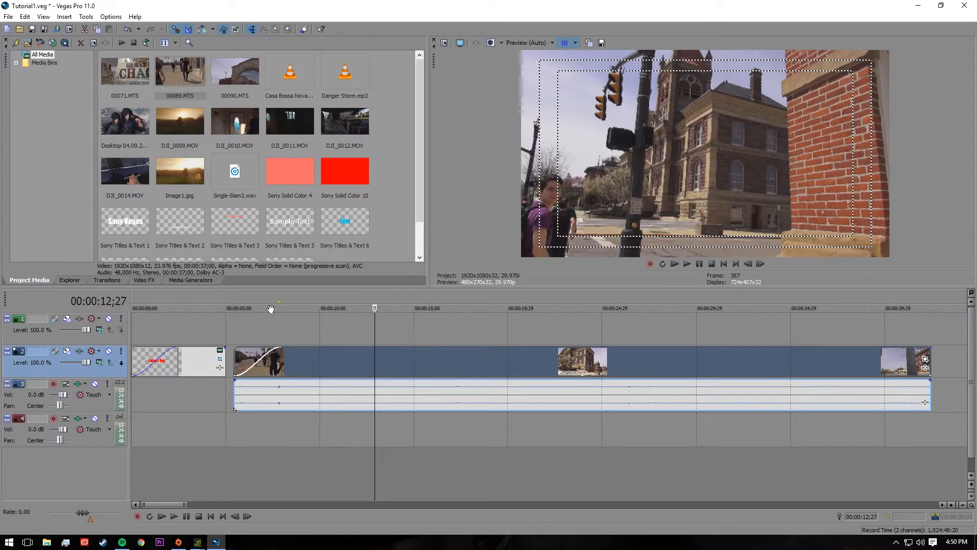
- Delete the text event from track 2 and move the 00089.MTS clip to the start of the timeline
left_click(204, 362)
key("Delete")
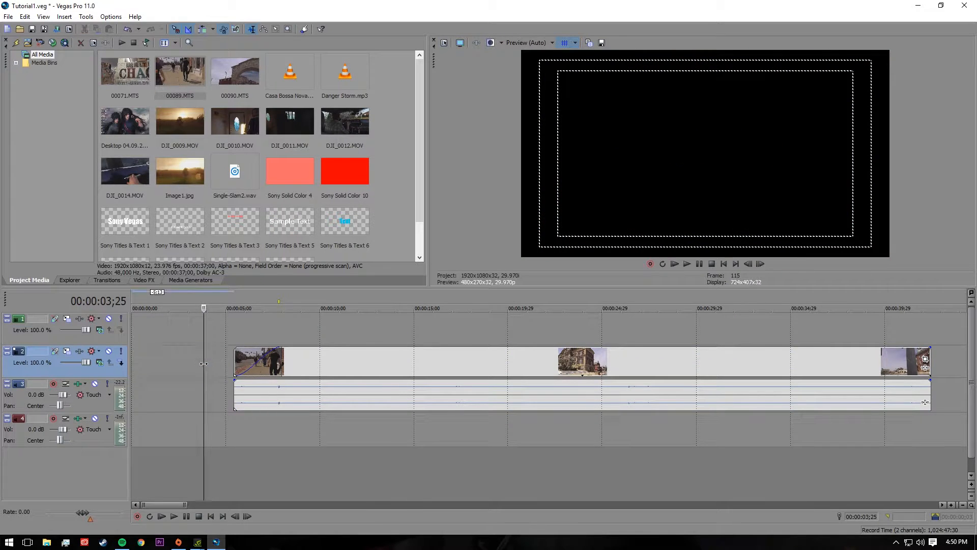
left_click_drag(297, 352, 168, 362)
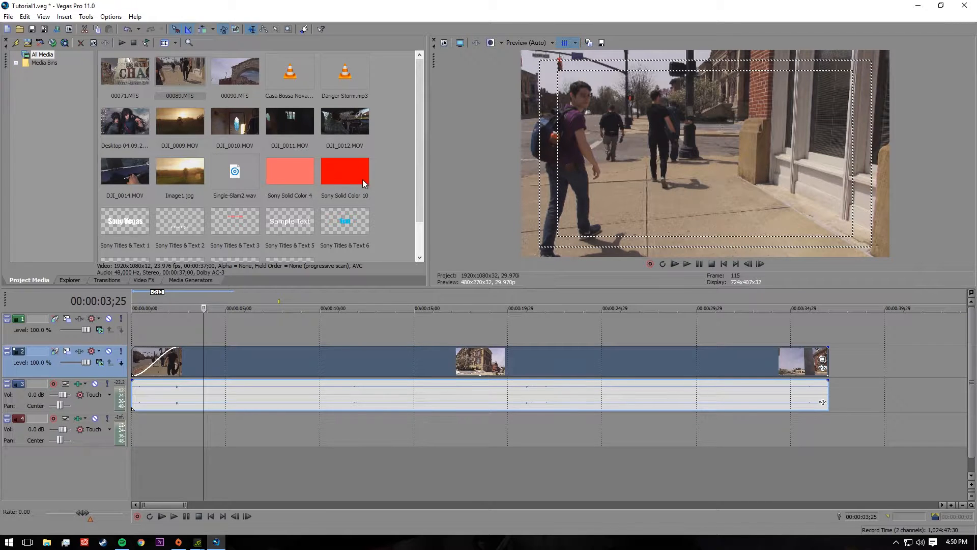
- Place the Sony Titles & Text 1 media at the start of track 1 above the clip and view its Pan/Crop settings
left_click_drag(129, 219, 140, 332)
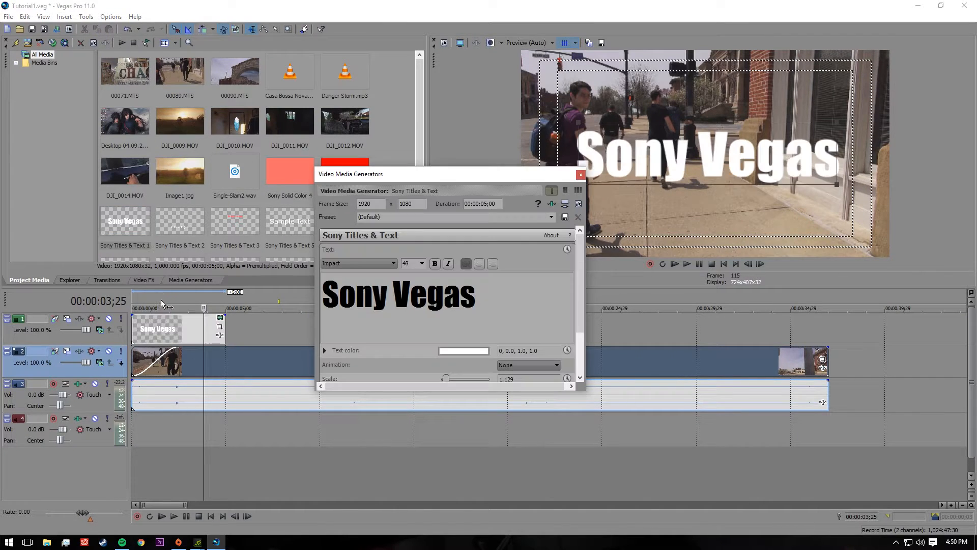
left_click(580, 175)
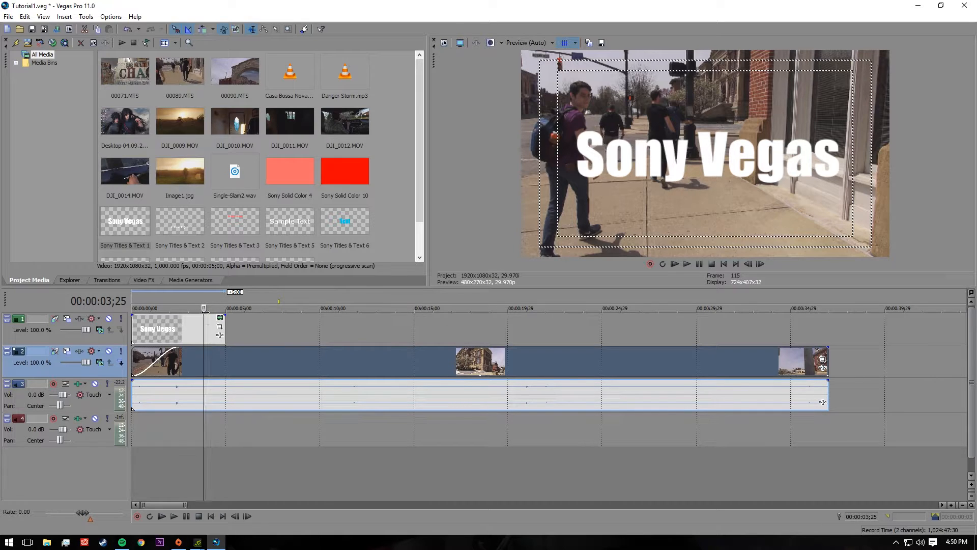
left_click(219, 330)
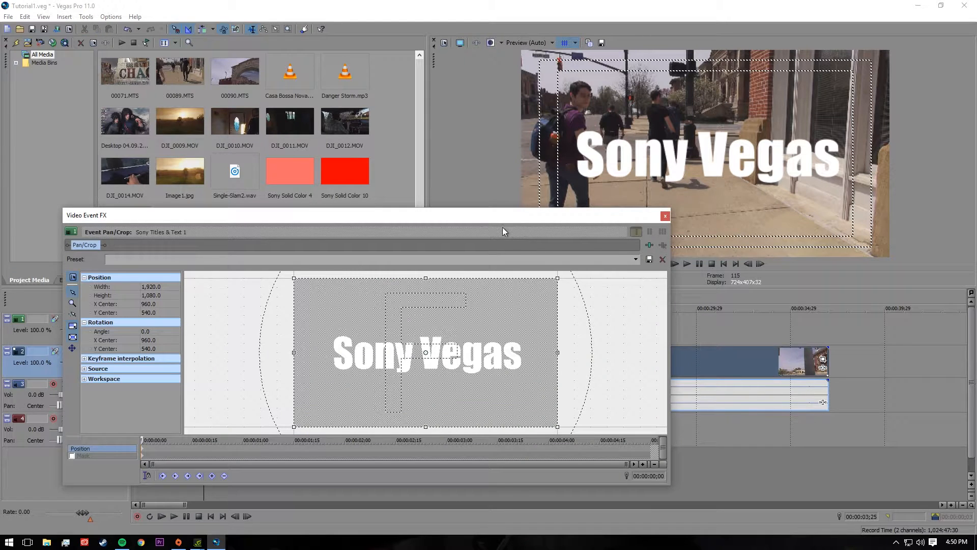
left_click_drag(502, 218, 482, 218)
left_click(644, 218)
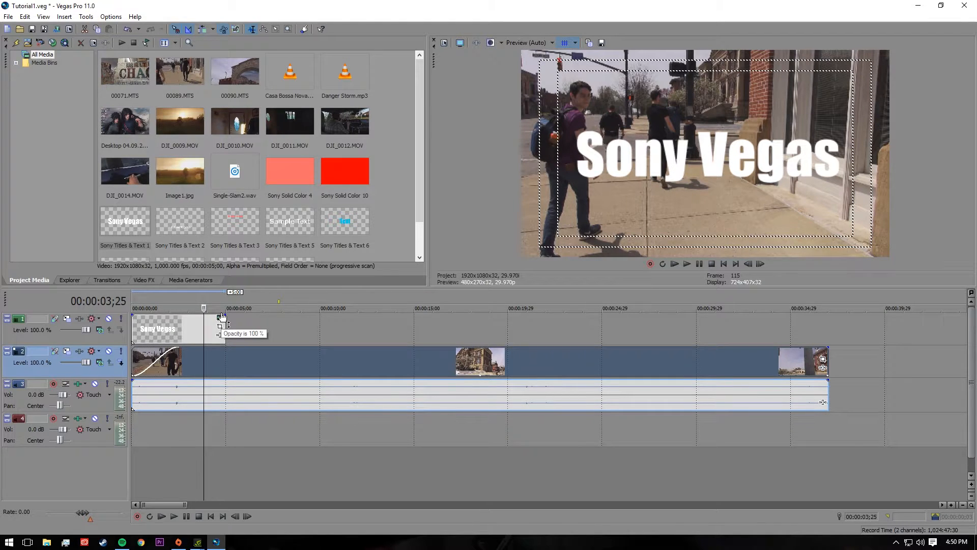
- Set the Sony Vegas text to size 16 and move it to the lower-left corner of the video's inner safe area
left_click(220, 317)
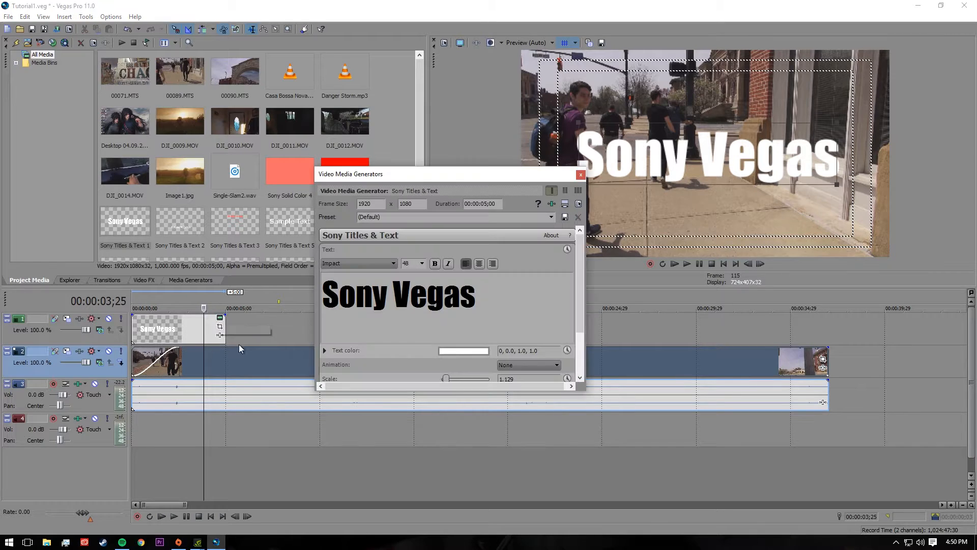
key("ctrl+a")
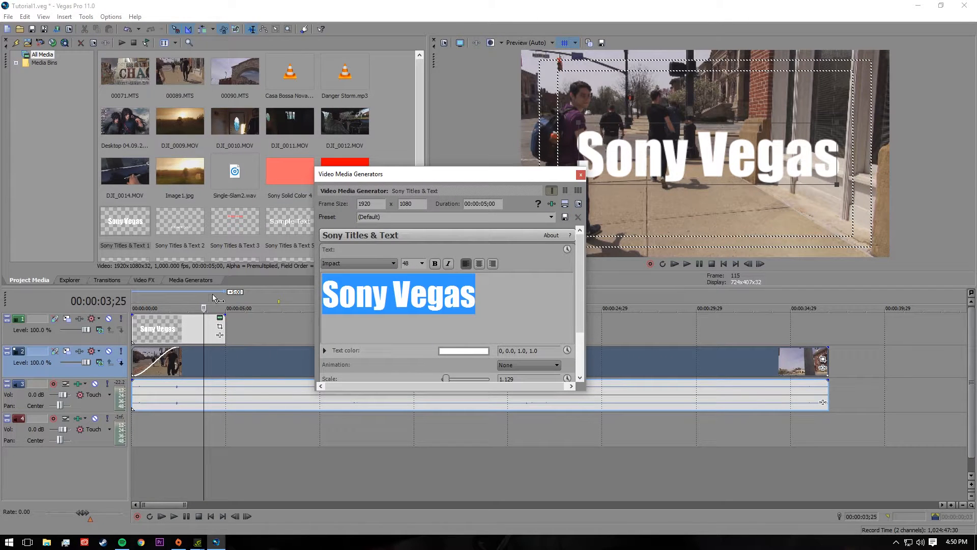
left_click(421, 263)
left_click(405, 300)
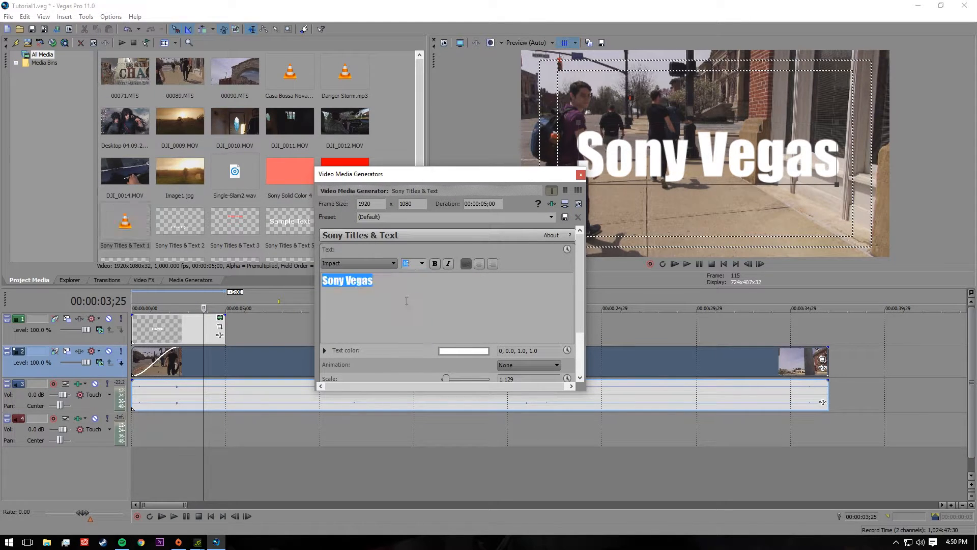
left_click_drag(493, 174, 366, 164)
left_click_drag(701, 153, 597, 224)
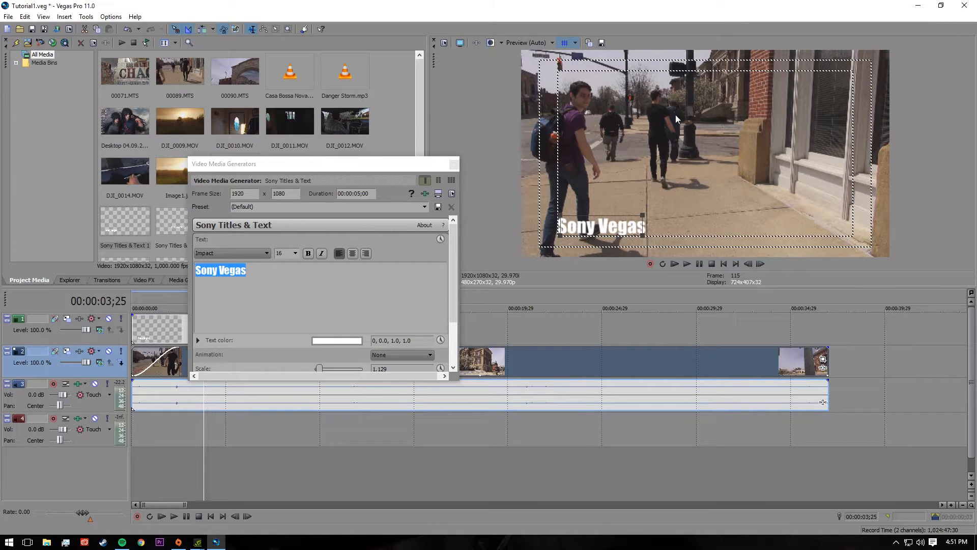
left_click(454, 165)
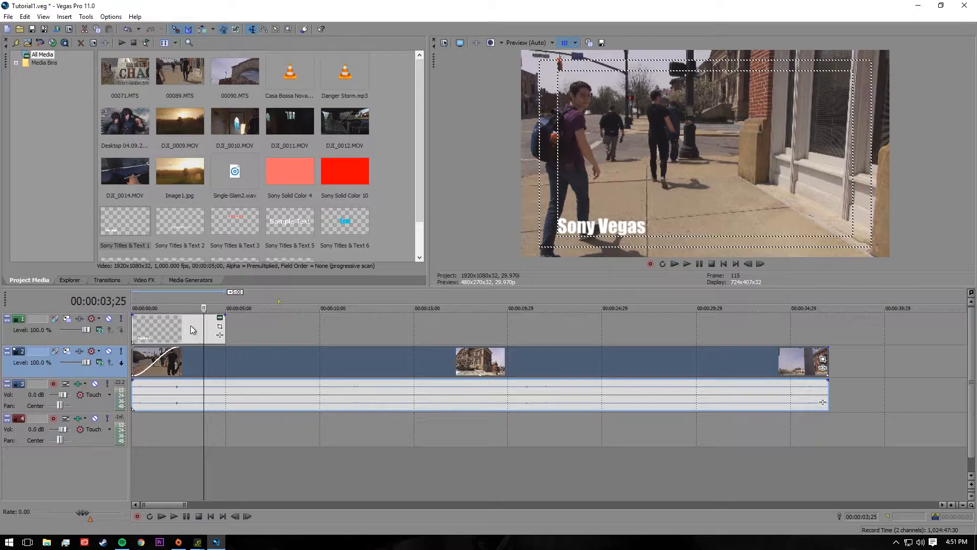
- Give the Sony Vegas text event a short fade-in ending at 00:00:00;22
left_click(146, 304)
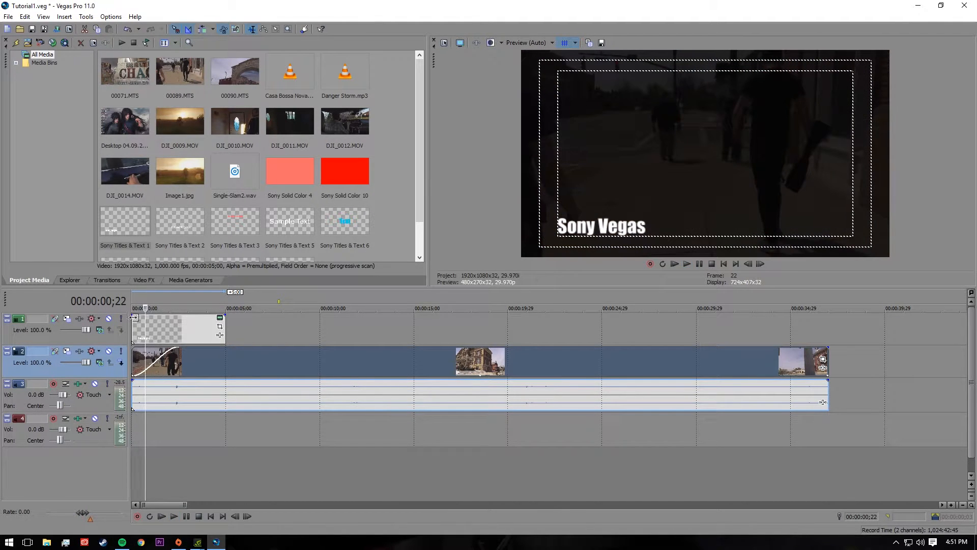
left_click_drag(132, 315, 145, 315)
- Keyframe the text event's Pan/Crop at 00:00:01;12 with the frame shrunk to 1,656.8 by 932.0 and centred at 778.7, 636.2
left_click(220, 328)
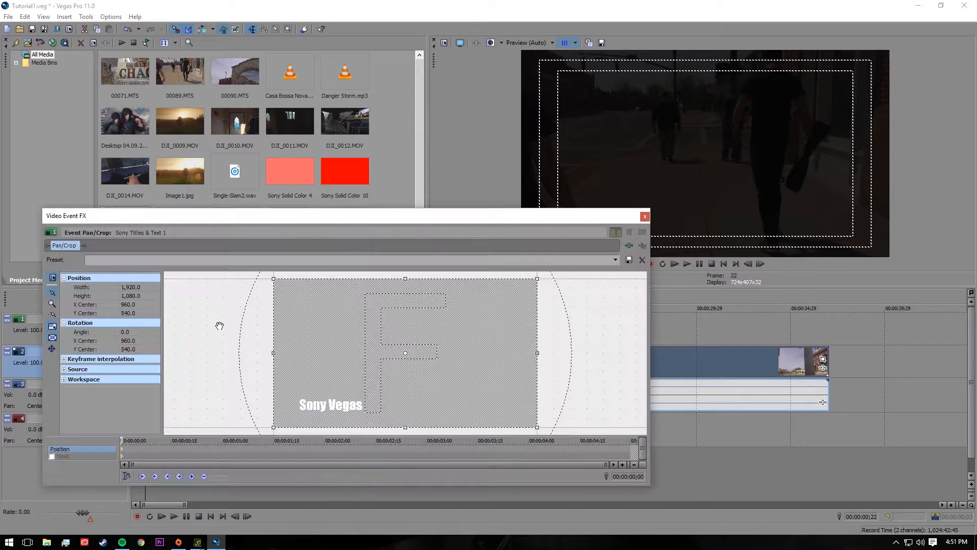
left_click_drag(377, 210, 361, 171)
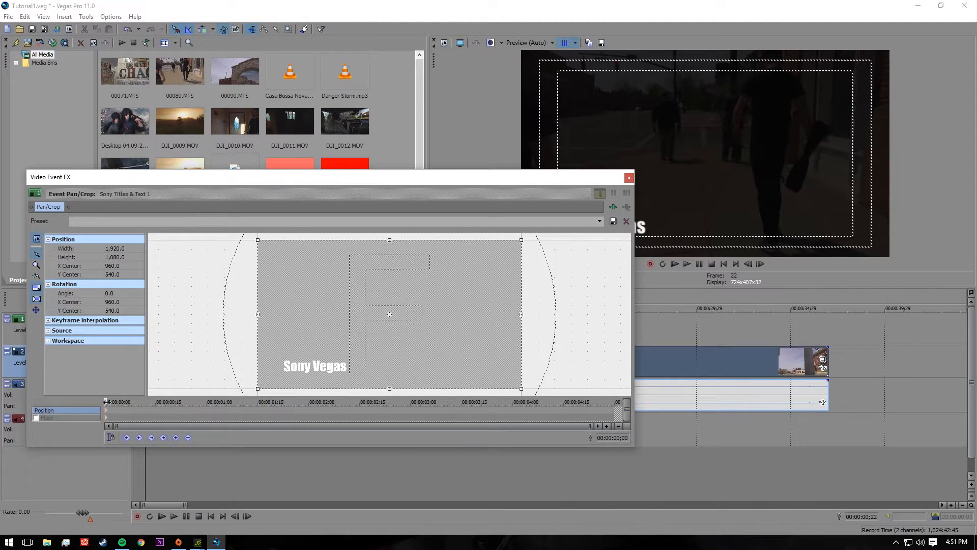
left_click_drag(376, 333, 351, 347)
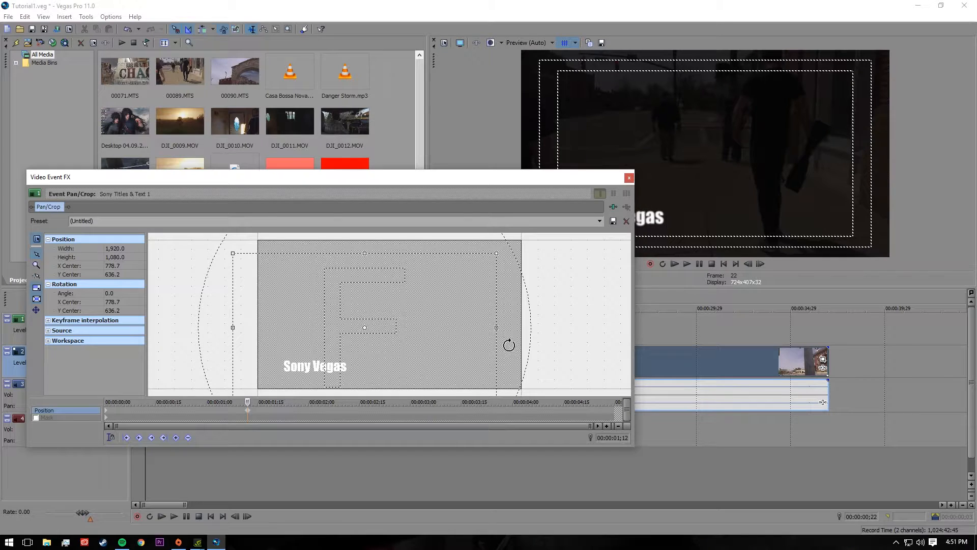
left_click_drag(498, 252, 482, 262)
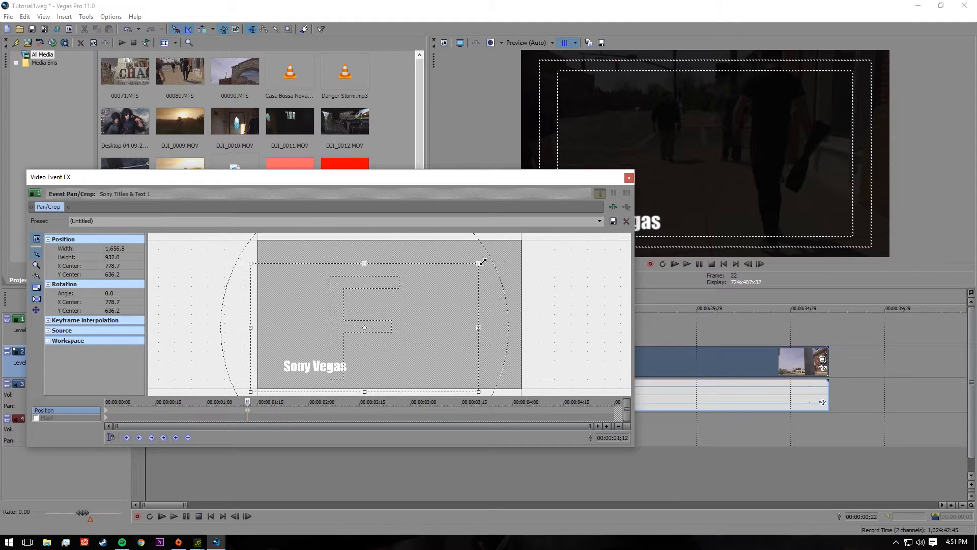
mouse_move(558, 177)
left_mouse_down()
mouse_move(579, 270)
mouse_move(565, 161)
left_mouse_up()
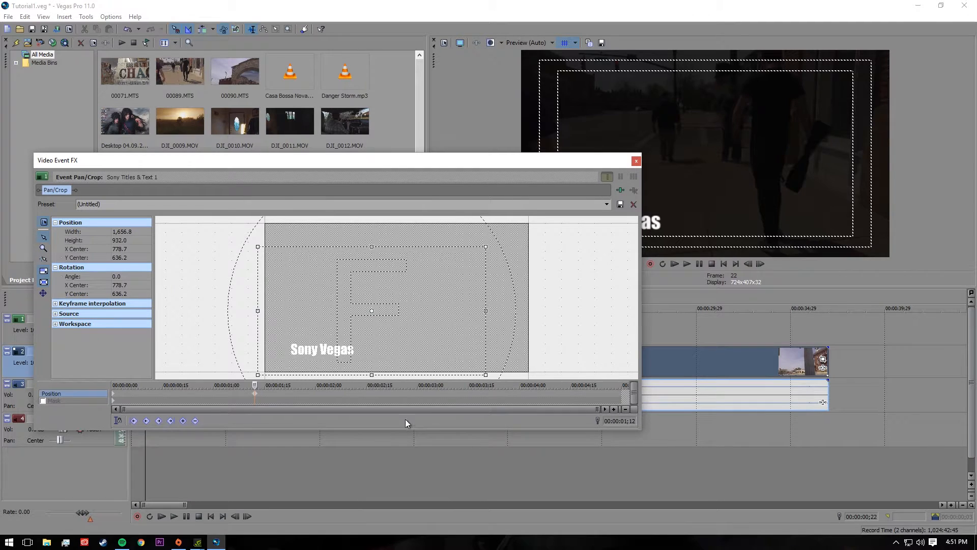
- Set both Pan/Crop position keyframes of the text event to Smooth interpolation and close its settings
right_click(254, 394)
left_click(283, 488)
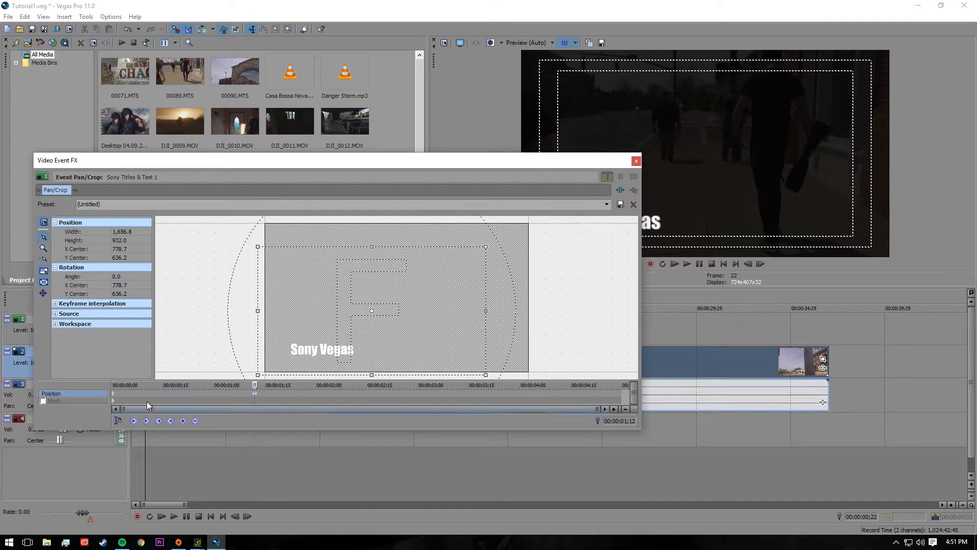
right_click(114, 395)
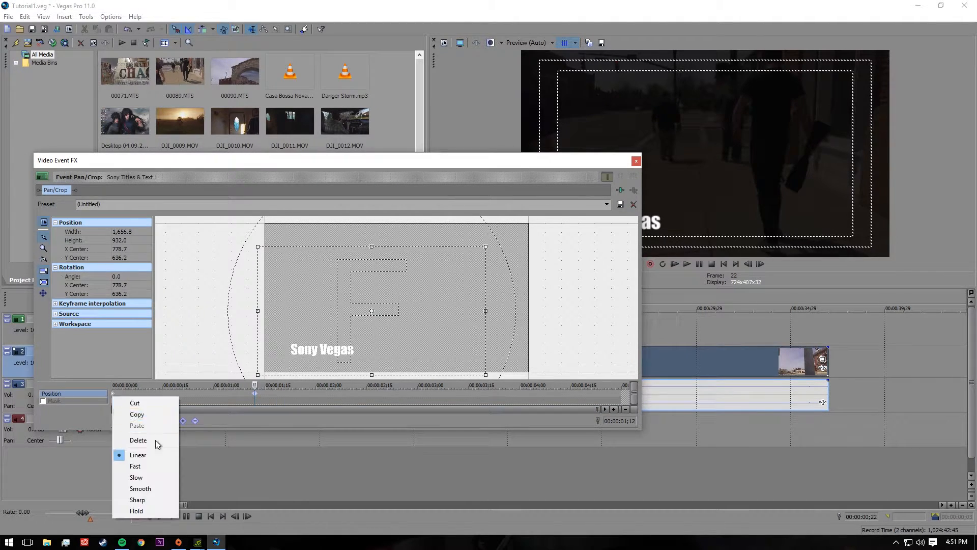
left_click(151, 488)
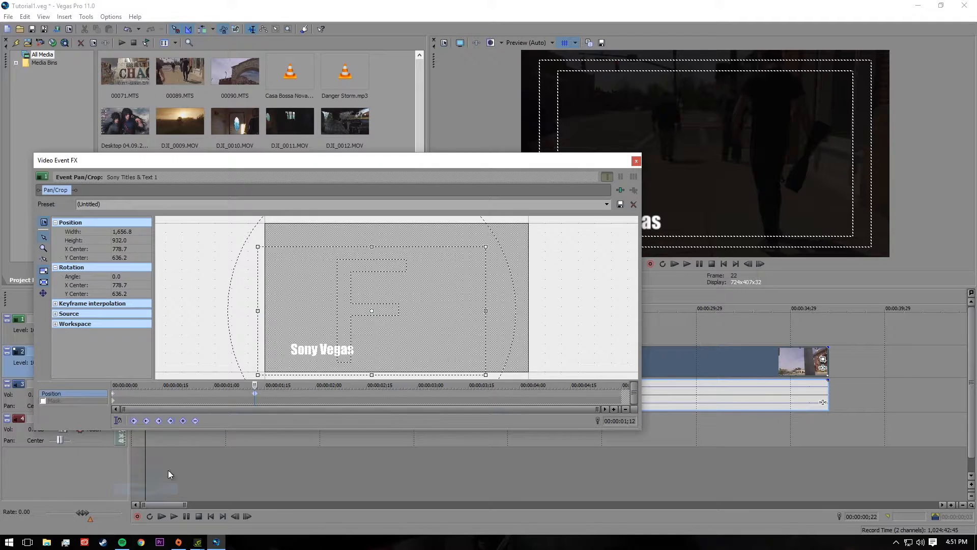
left_click(636, 162)
- Preview the animated Sony Vegas text fading in over the clip and return to the start of the timeline
key("space")
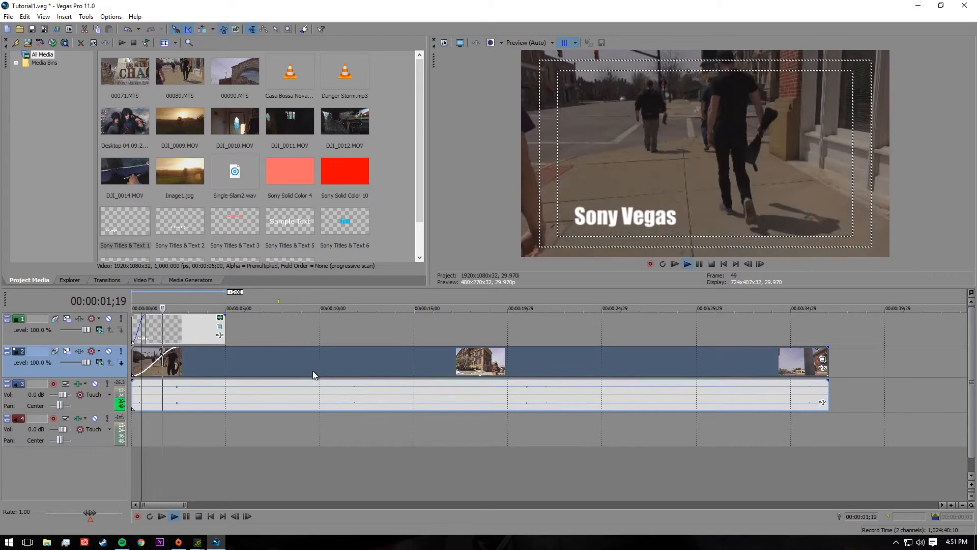
key("space")
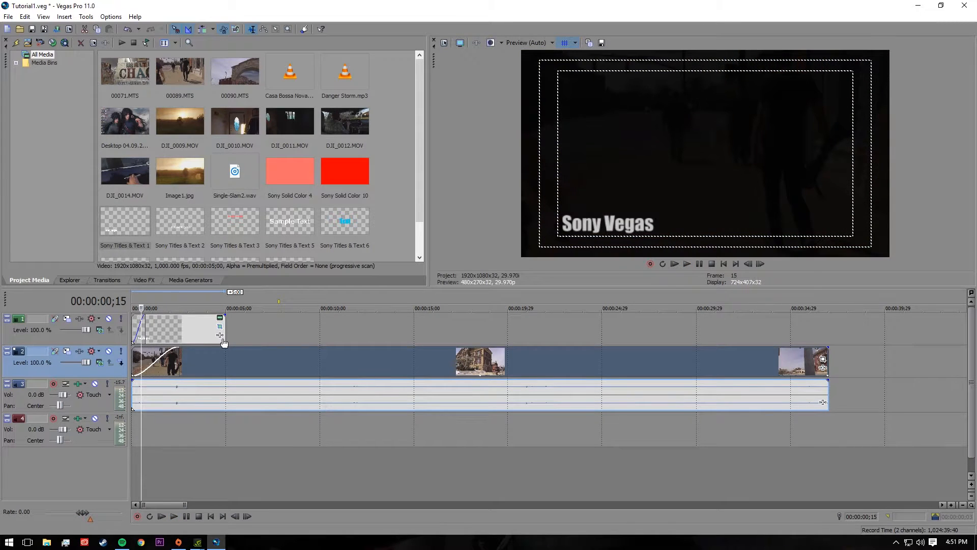
key("space")
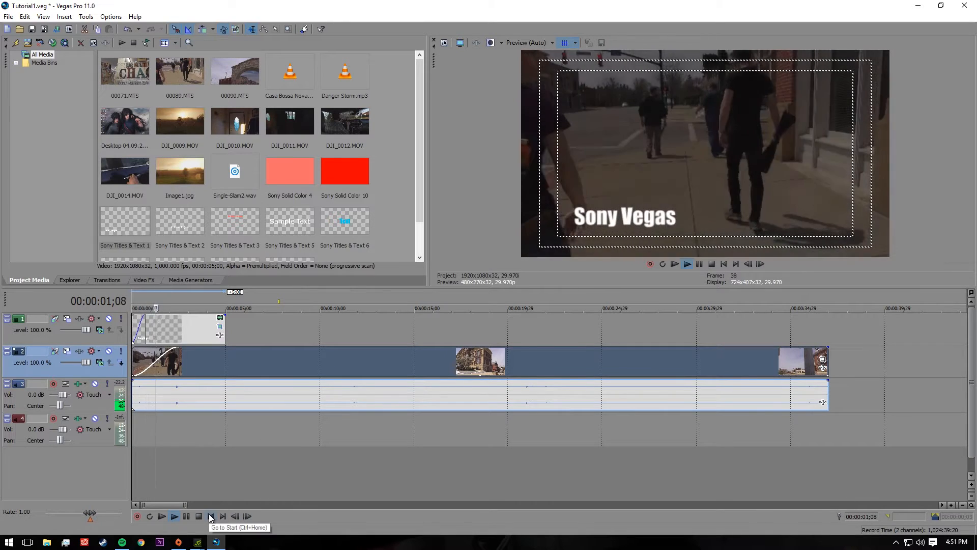
left_click(211, 516)
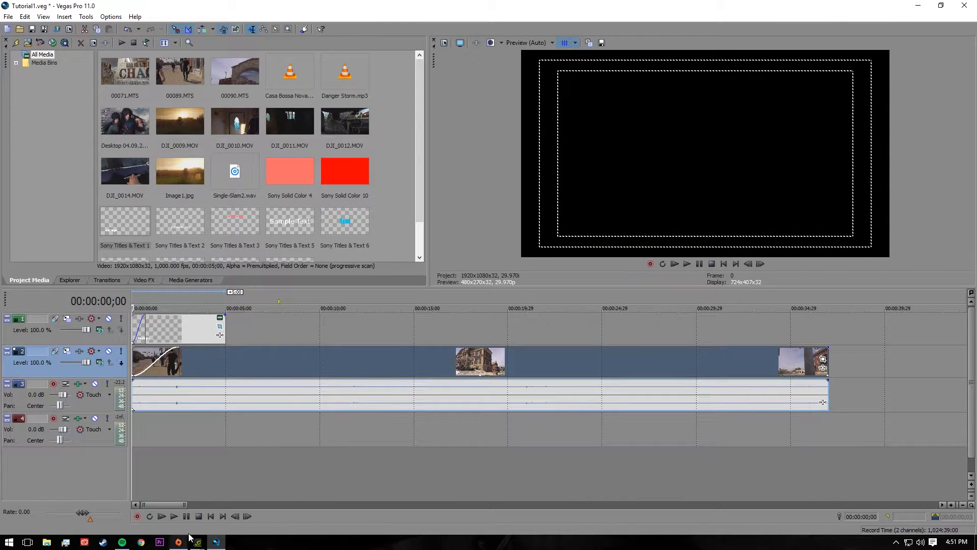
- Delete the Sony Vegas text event from track 1
left_click(244, 362)
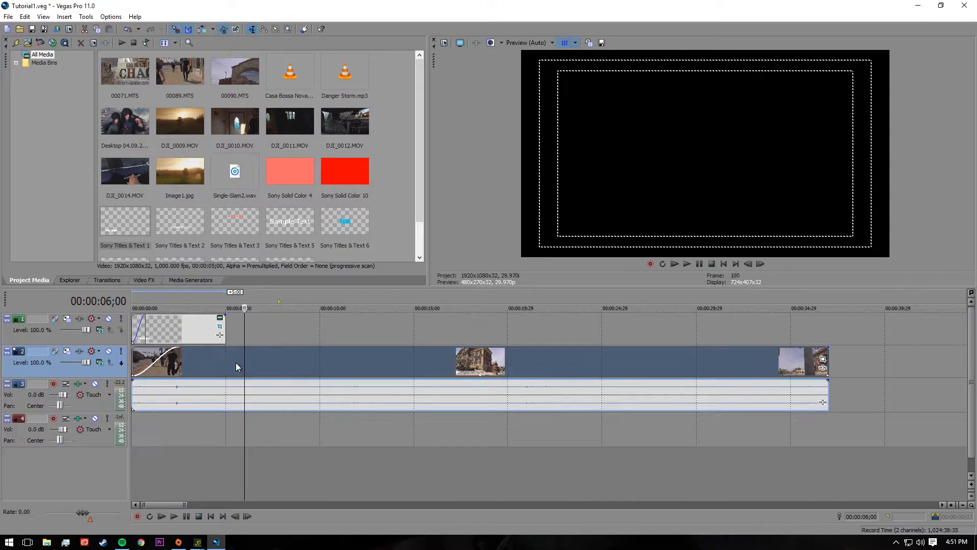
left_click(198, 325)
key("Delete")
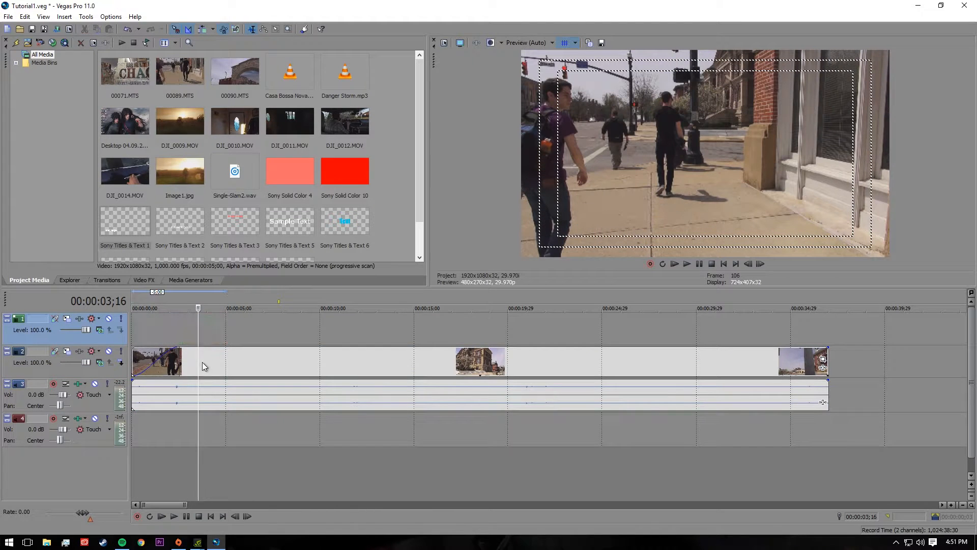
- Split the 00089.MTS clip at 00:00:16;19 and shift its second part to start at about 20 seconds
left_click(440, 300)
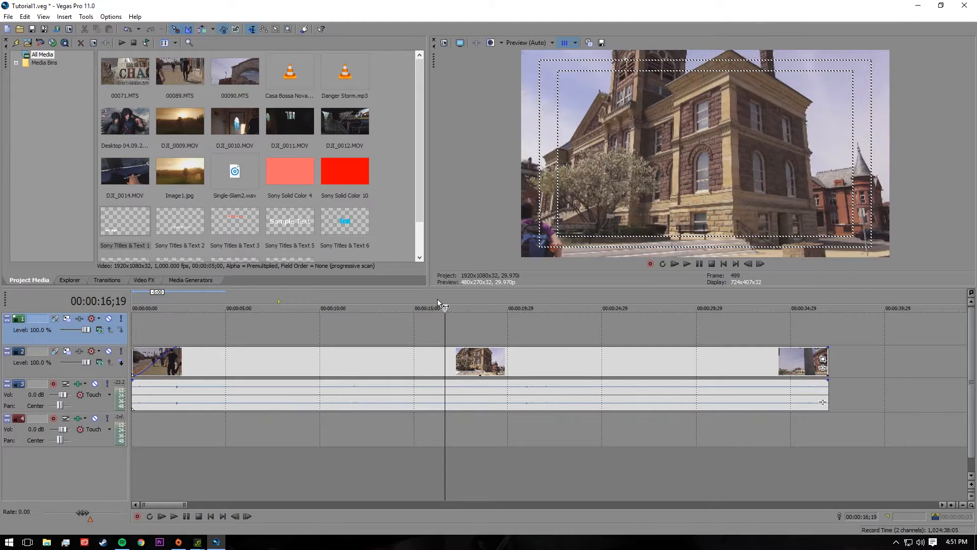
key("s")
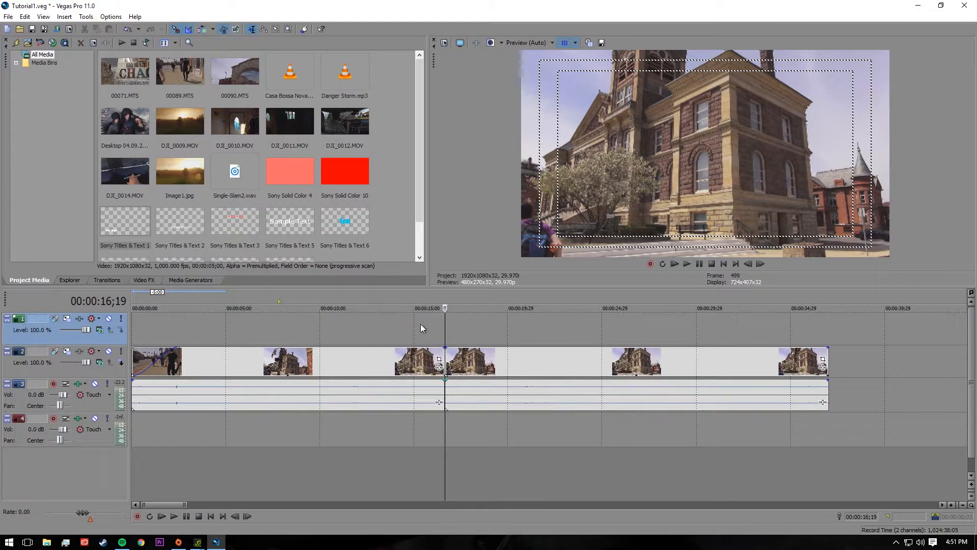
left_click_drag(479, 368, 529, 371)
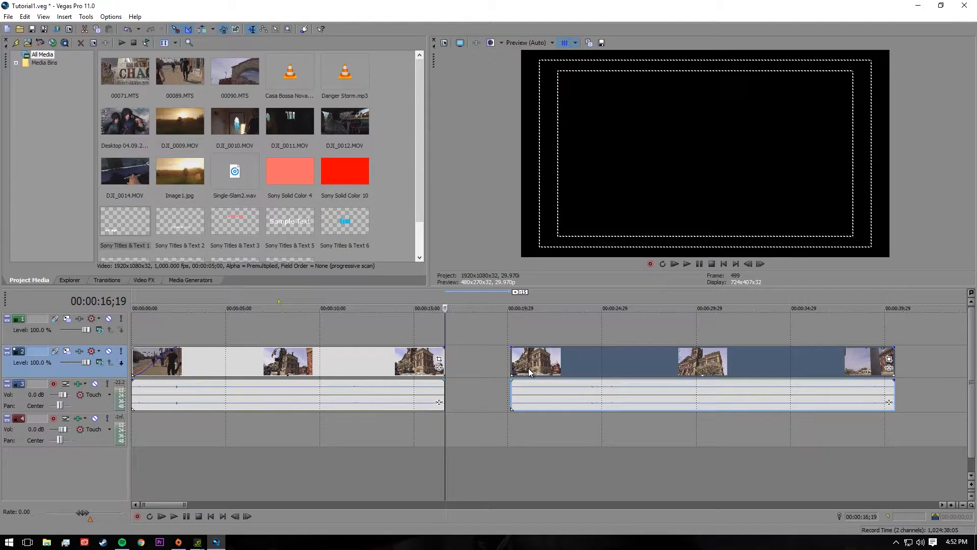
left_click(566, 296)
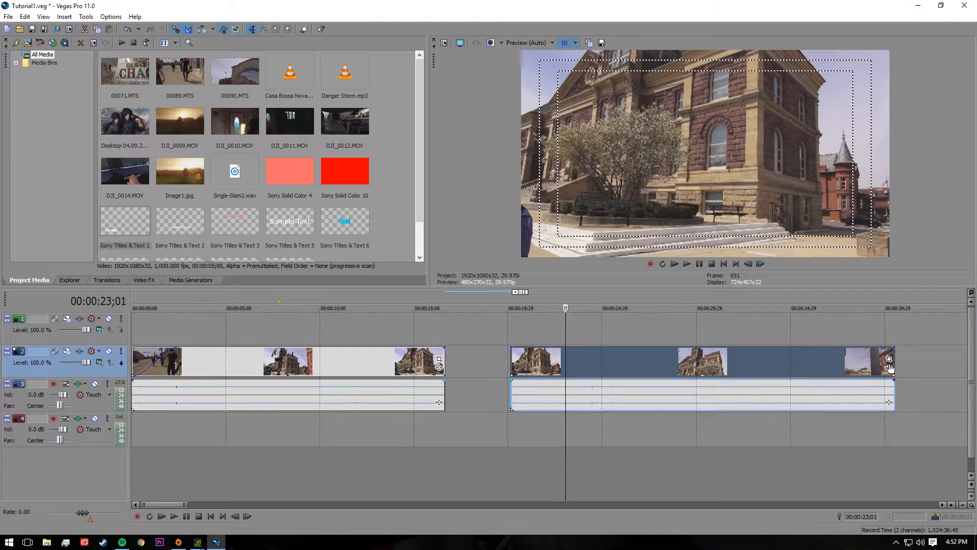
left_click(889, 367)
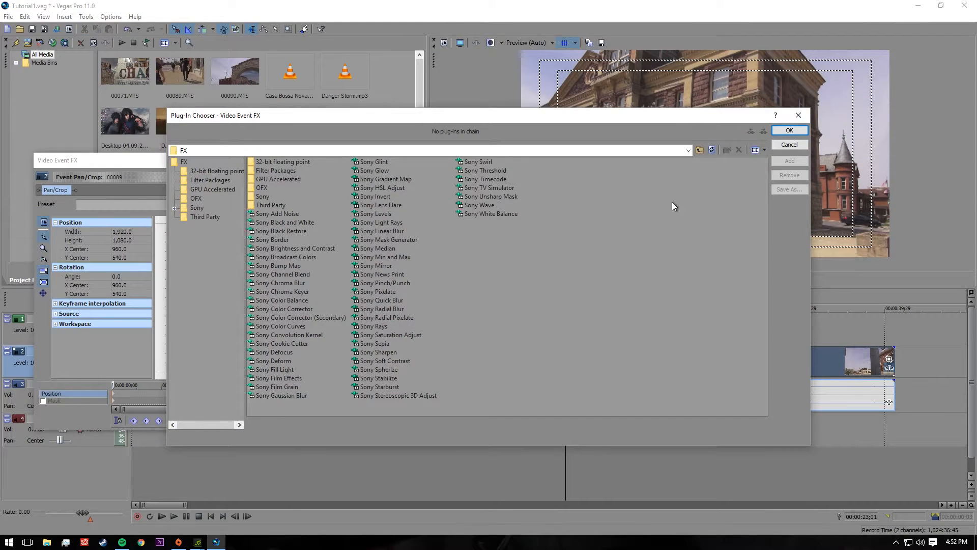
left_click(807, 111)
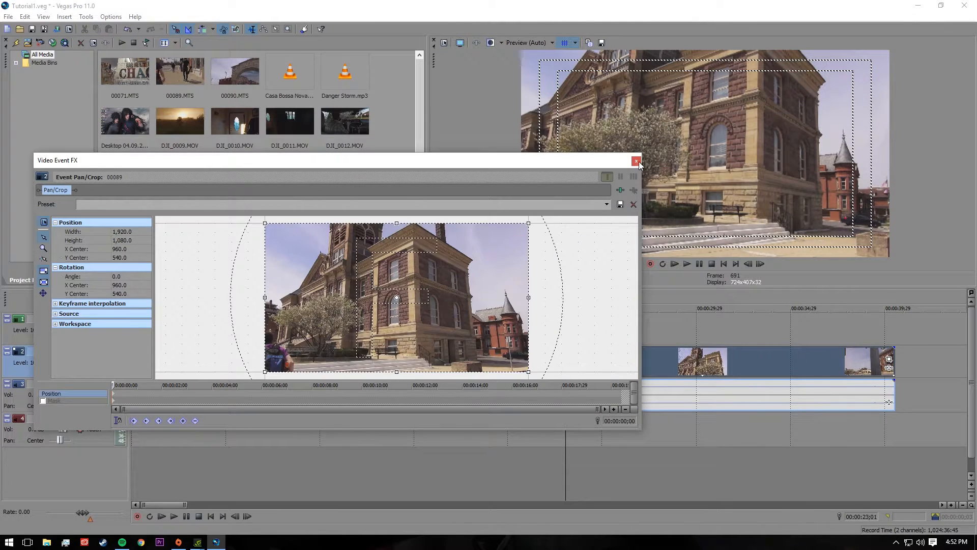
left_click(636, 161)
- Delete the second part of the split 00089 clip and place the cursor at 00:00:10;12 in the remaining part
left_click(628, 355)
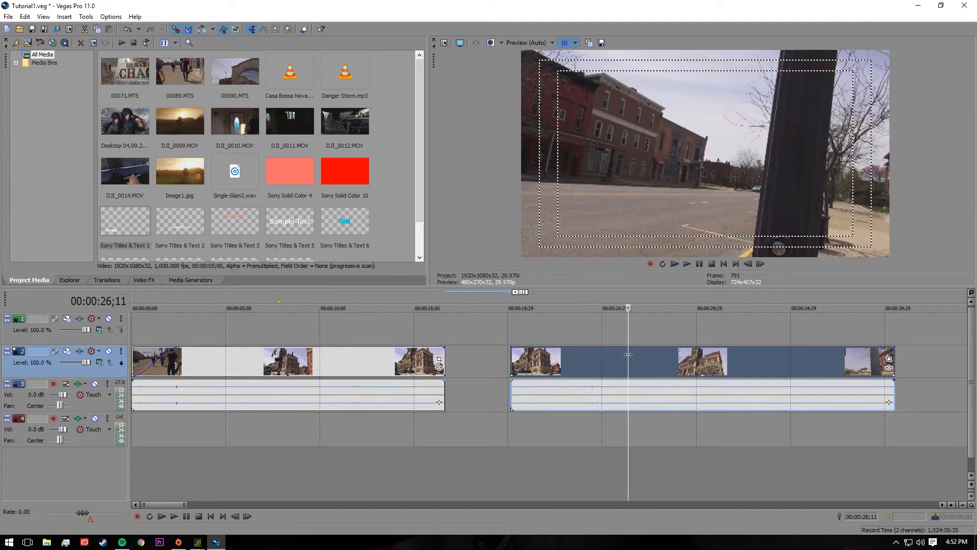
key("Delete")
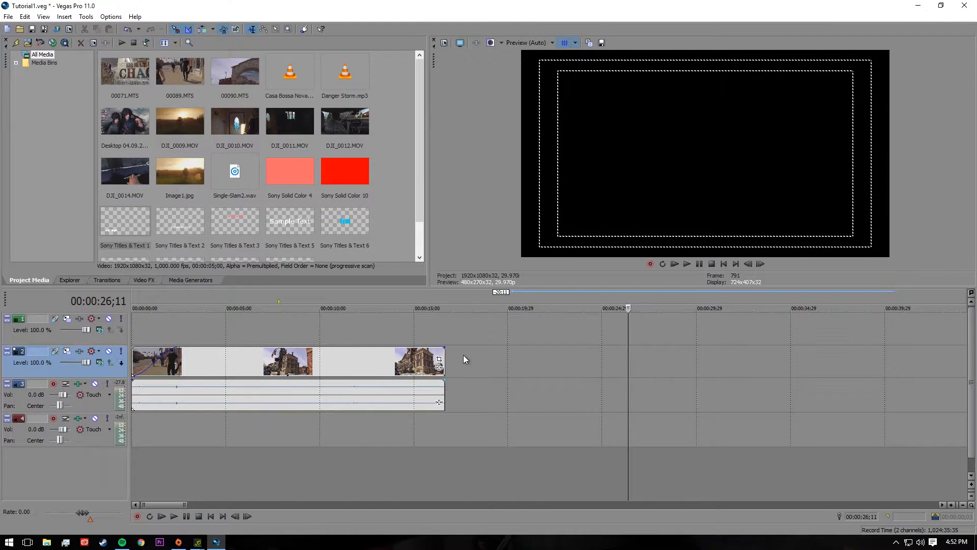
left_click(324, 300)
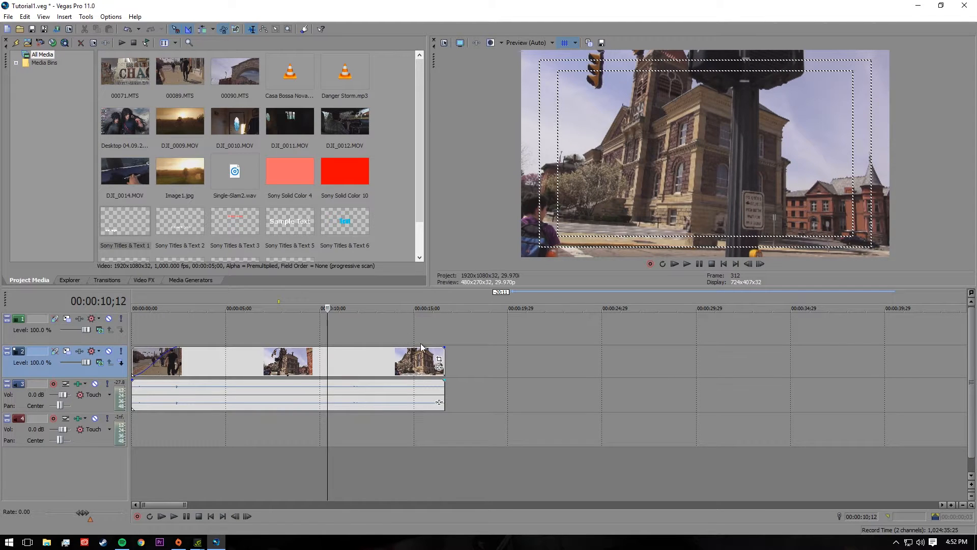
- Add the Sony Film Effects and Sony Light Rays plug-ins to the remaining 00089 clip
mouse_move(400, 349)
left_click(438, 367)
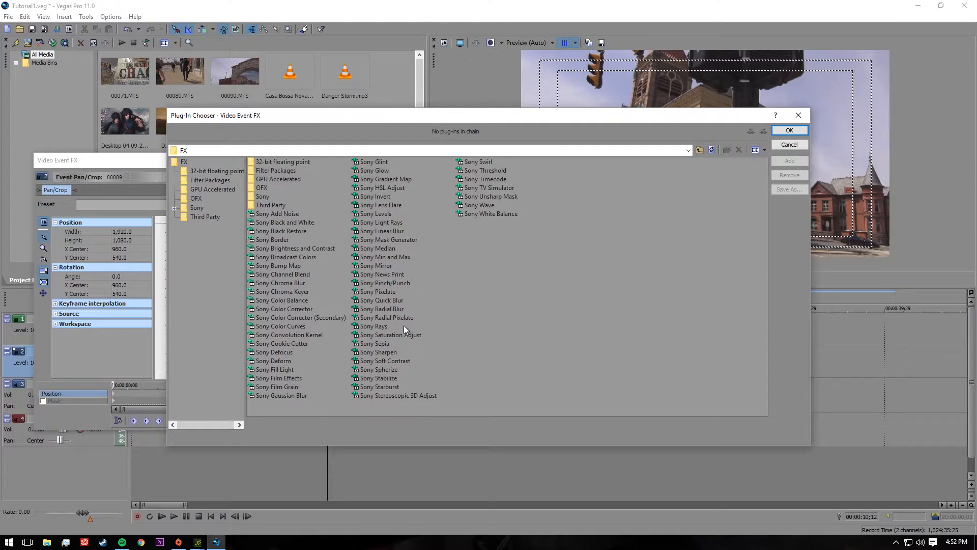
double_click(294, 378)
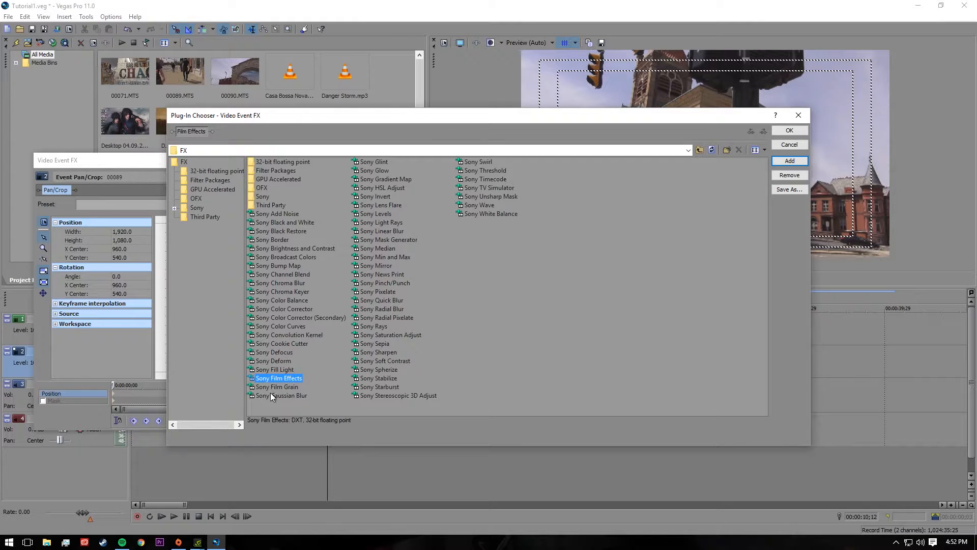
left_click(396, 231)
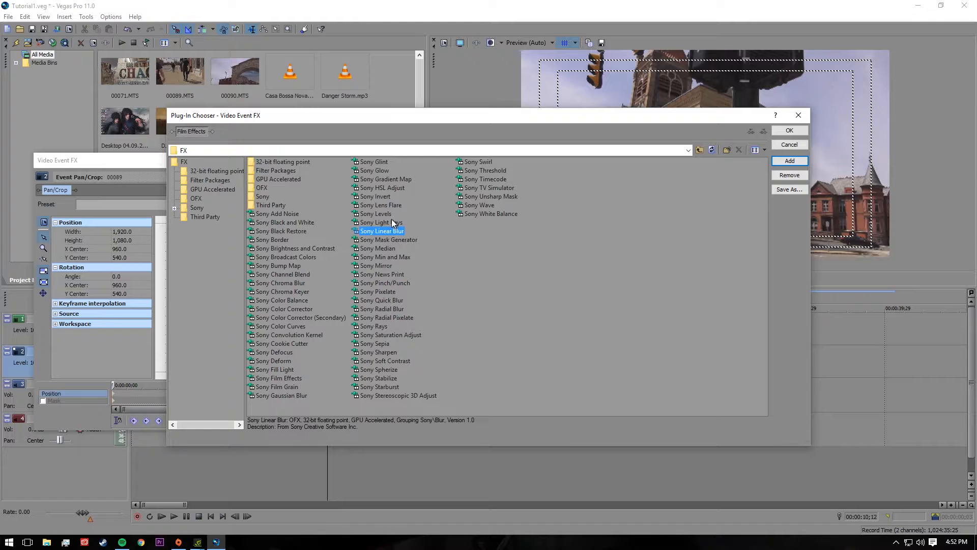
double_click(391, 223)
left_click(789, 131)
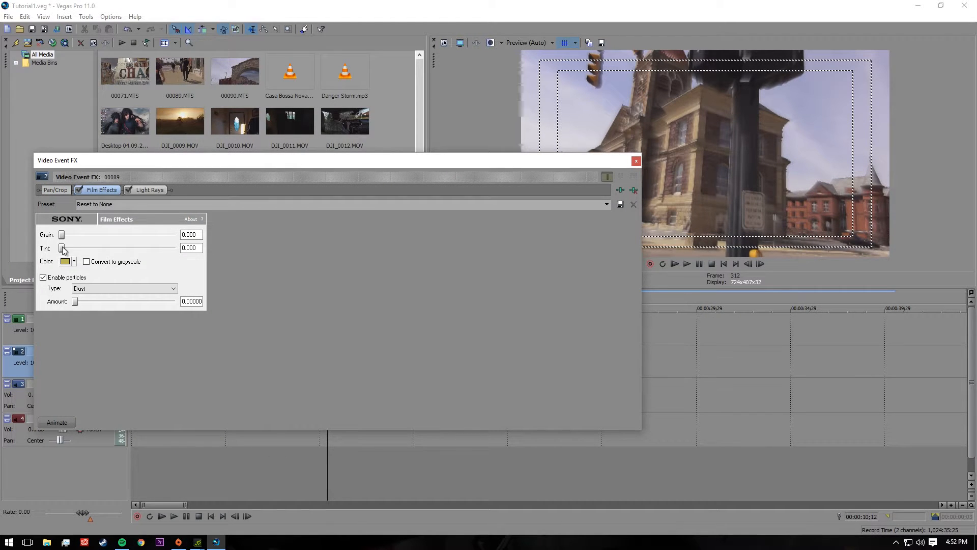
- With Light Rays temporarily bypassed, set Film Effects grain to 0.107, tint to 0.080 and dust particle amount to about 3.898
left_click(128, 189)
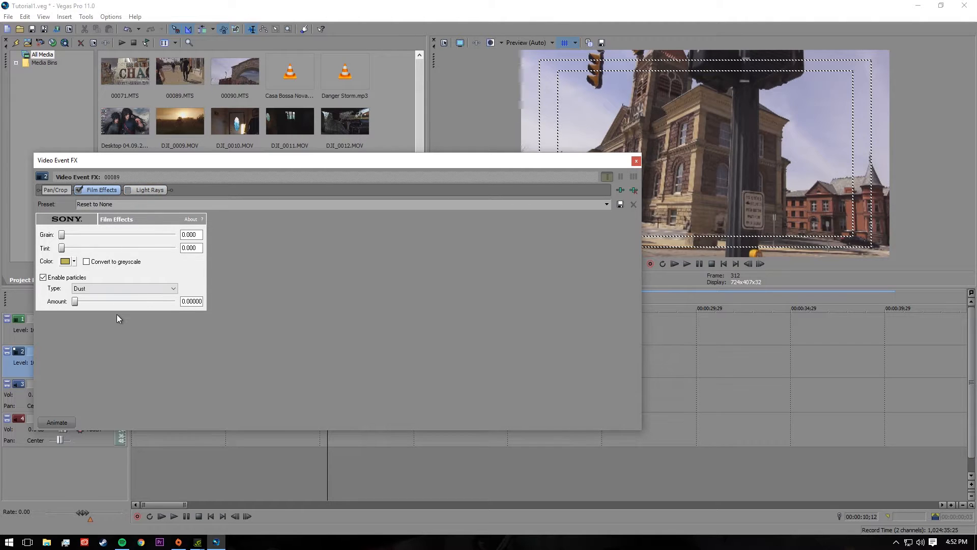
mouse_move(63, 237)
left_mouse_down()
mouse_move(90, 238)
mouse_move(71, 247)
left_mouse_up()
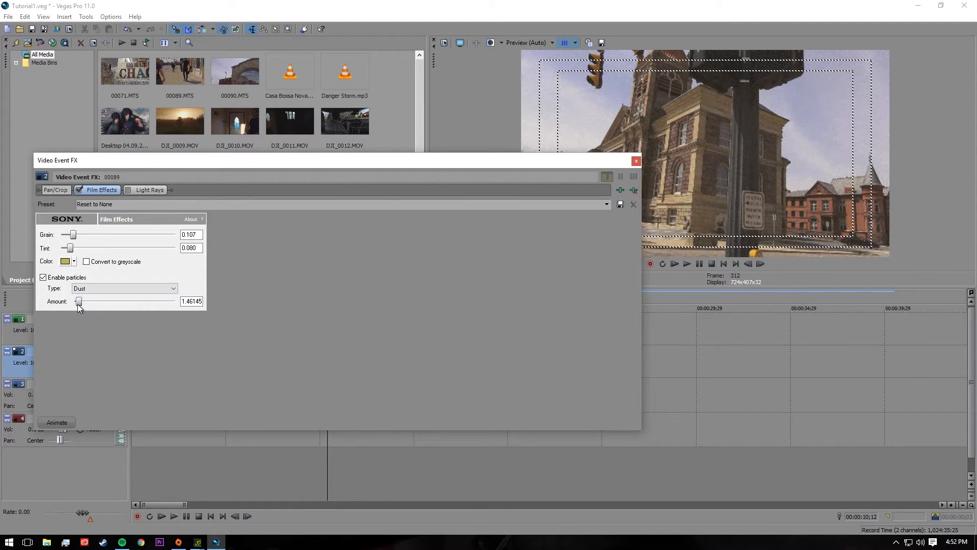
left_click_drag(77, 304, 87, 304)
left_click(128, 190)
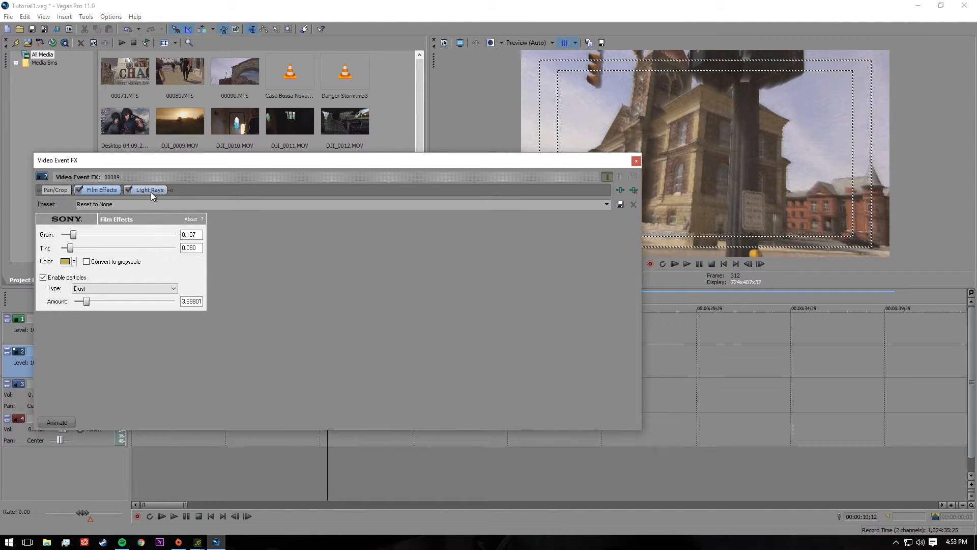
- Set the Light Rays source to X 0.171, Y 0.158, with sensitivity 0.950 and strength 0.910, and close the effect settings
left_click(150, 192)
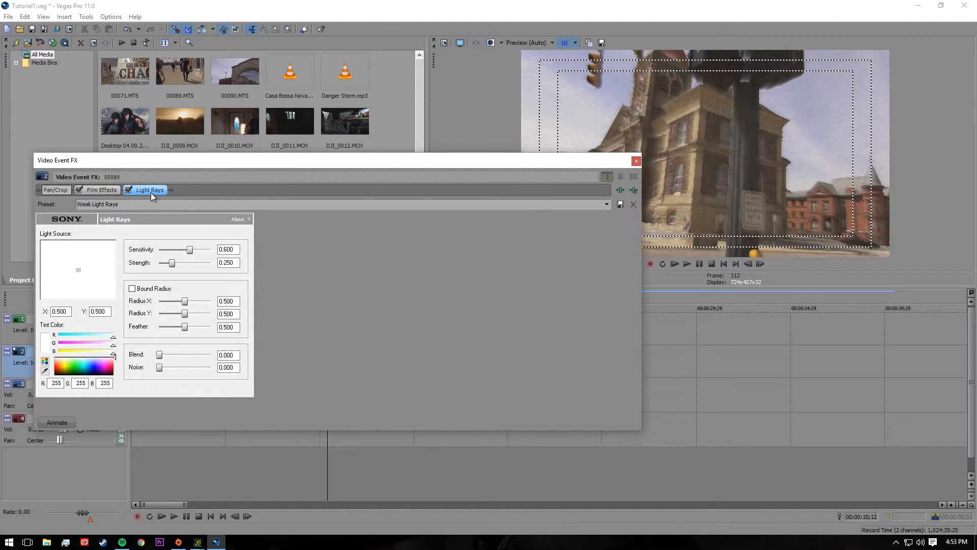
left_click_drag(297, 163, 443, 228)
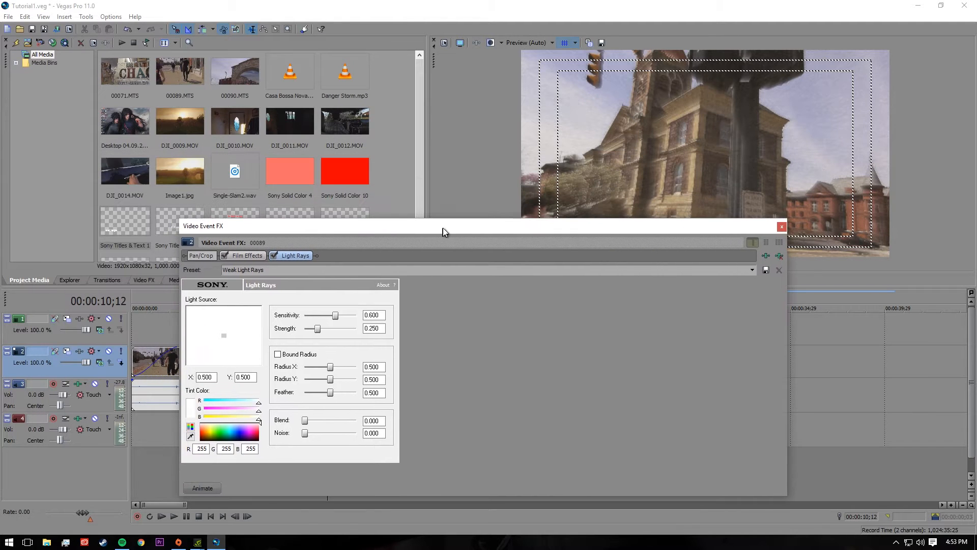
left_click_drag(227, 334, 198, 314)
left_click_drag(336, 315, 352, 331)
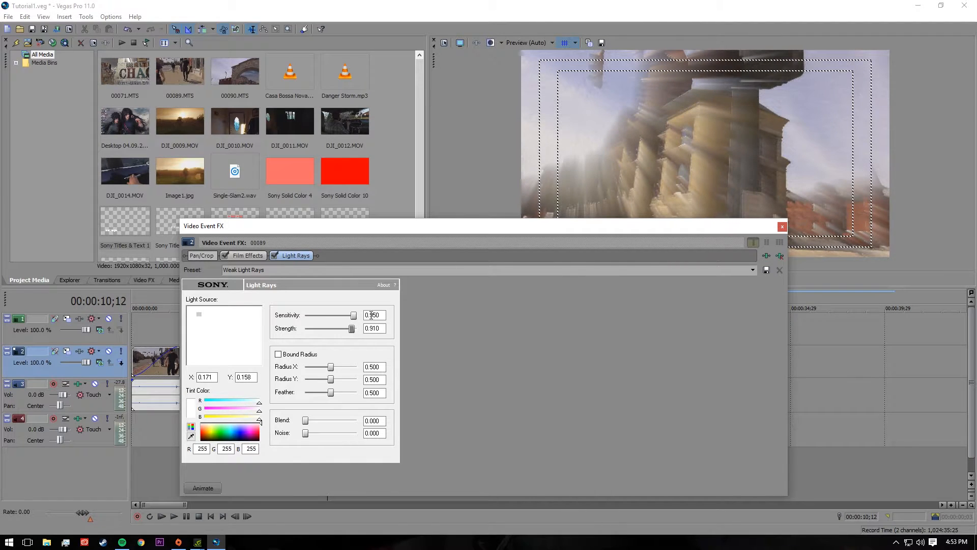
left_click(783, 226)
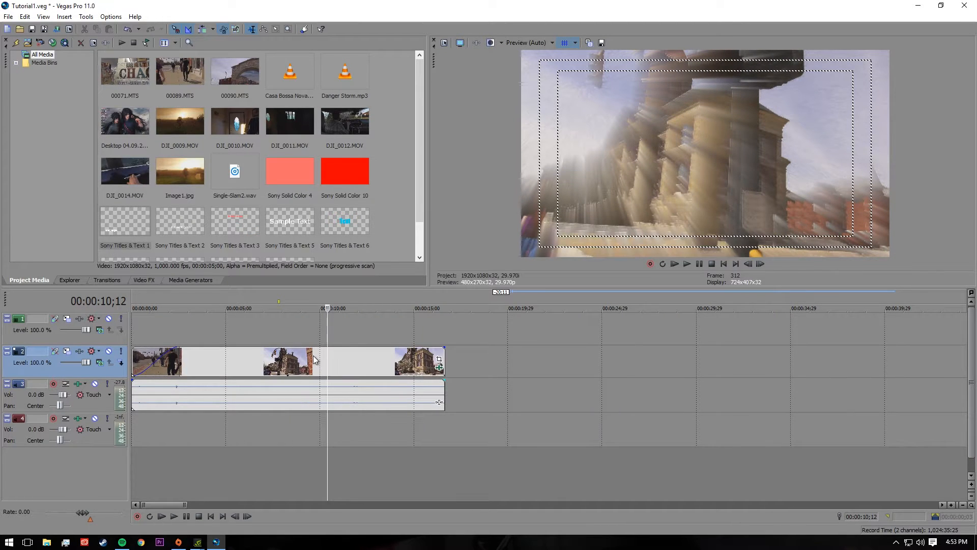
- Play back the clip with its effects from 00:00:09;05
left_click(303, 292)
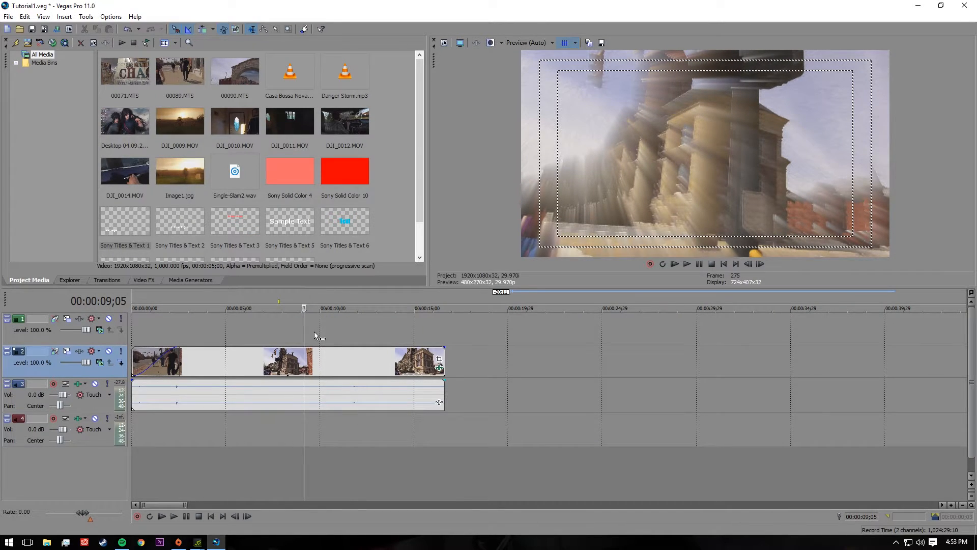
key("space")
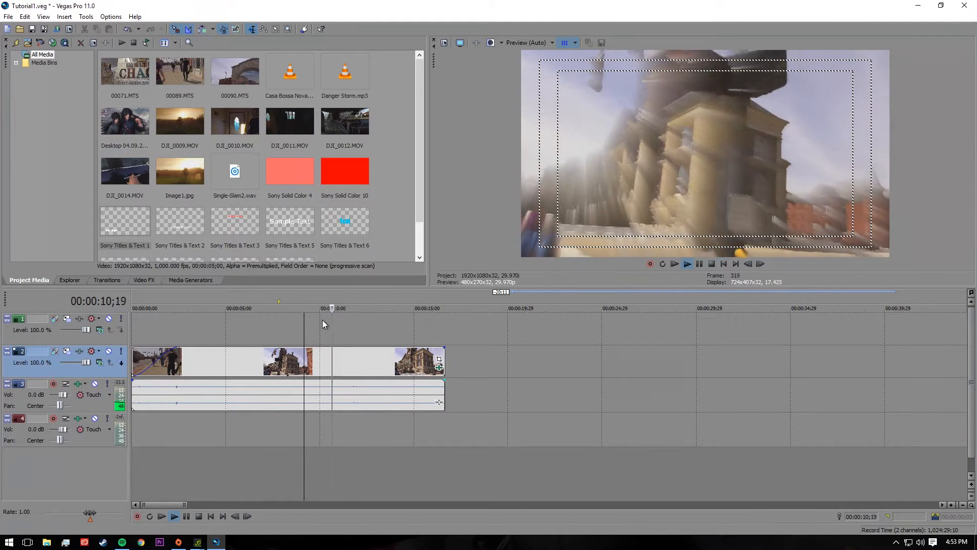
key("space")
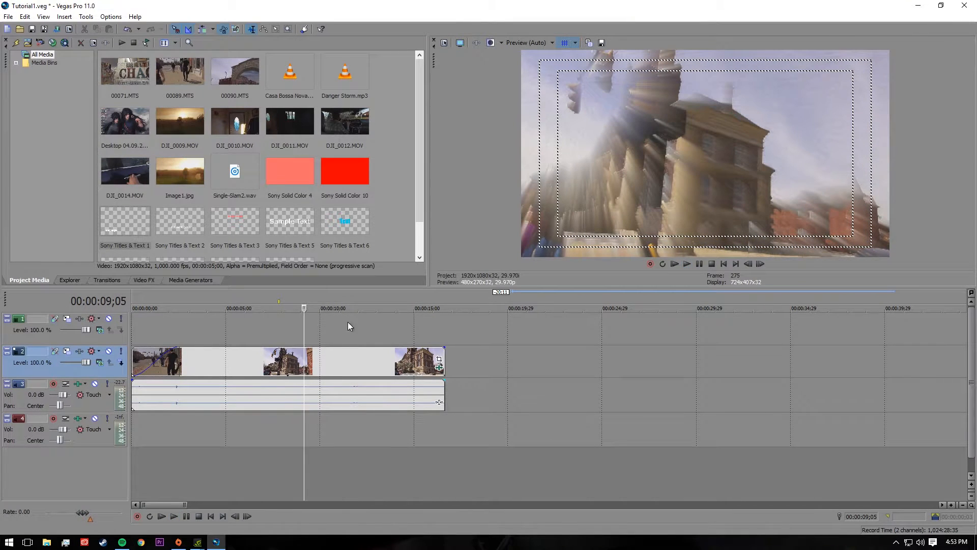
- Animate the Light Rays source from X 0.322, Y 0.367 at the start to X 0.928, Y 0.575 at about 7 seconds
left_click(438, 366)
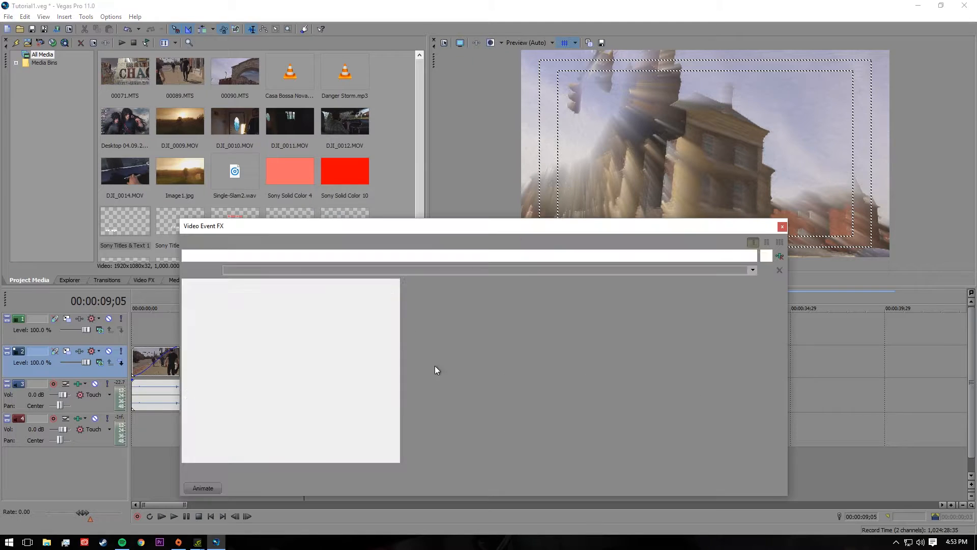
left_click_drag(202, 316, 211, 328)
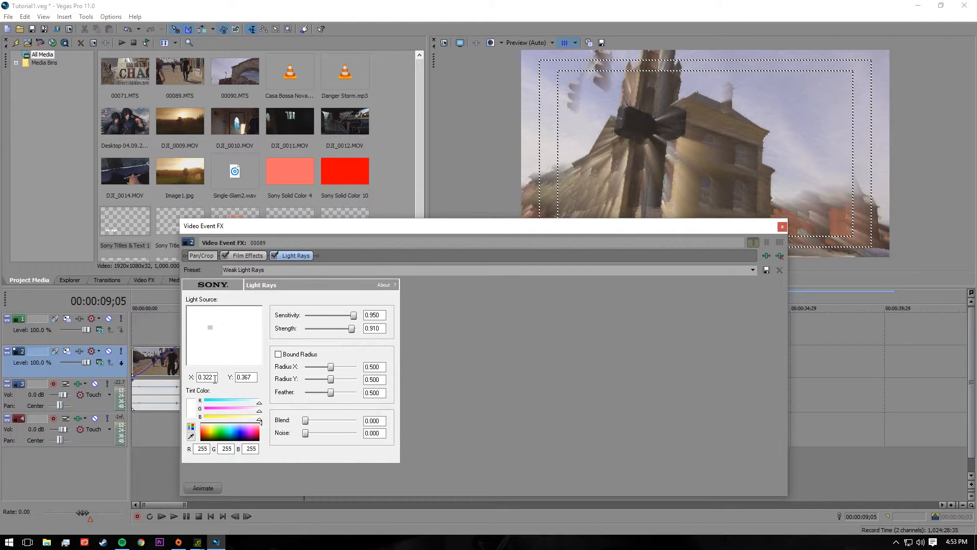
left_click(200, 489)
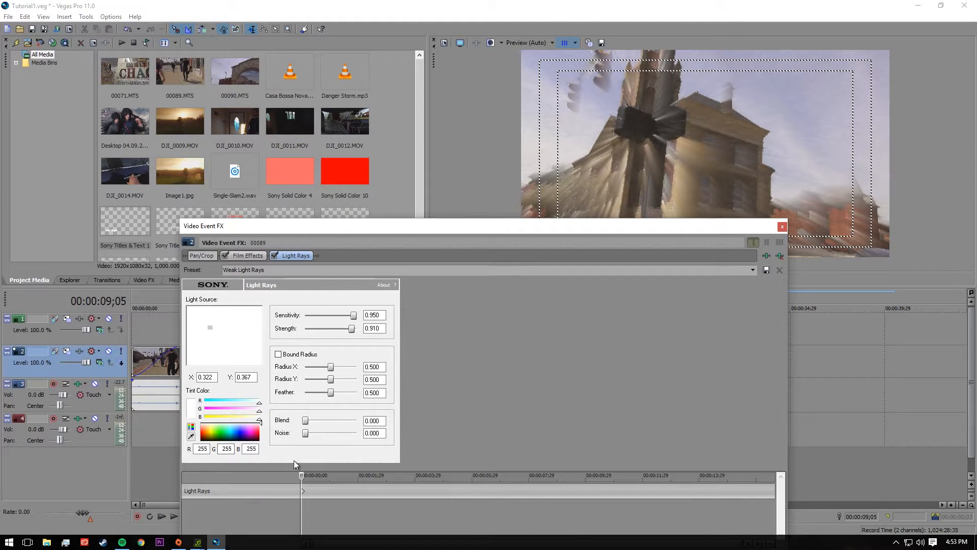
left_click_drag(302, 478, 499, 479)
left_click_drag(211, 327, 257, 339)
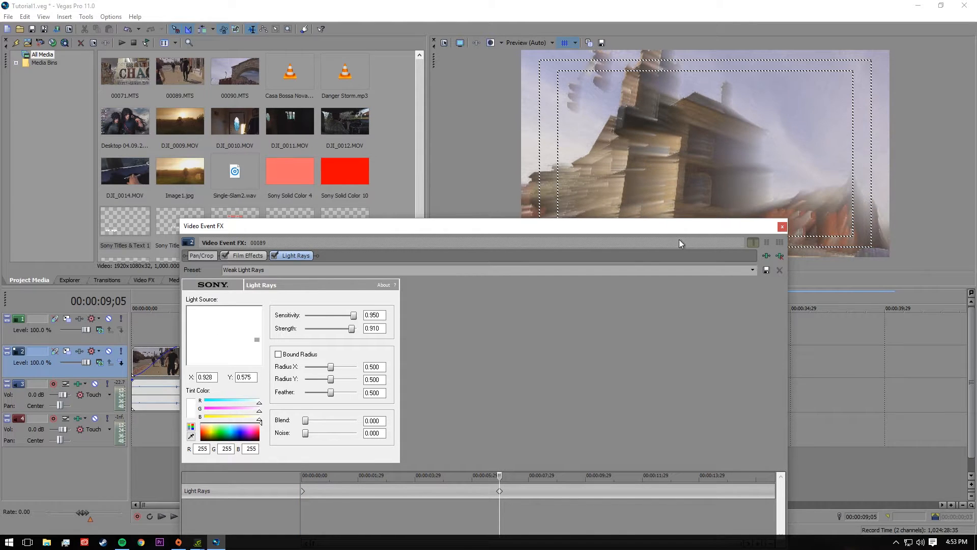
left_click(782, 228)
- Preview the animated Light Rays from 00:00:09;05 and again from 00:00:00;15 near the clip's start
key("space")
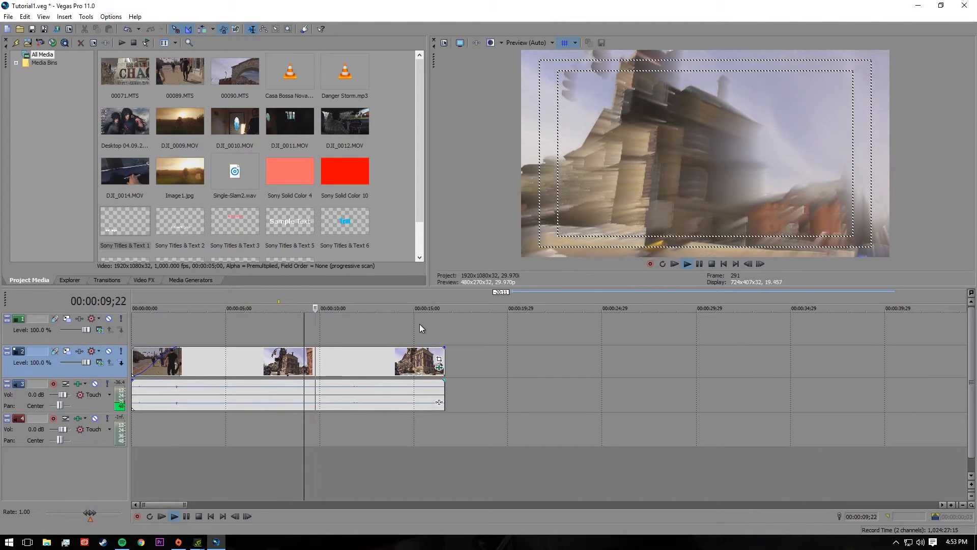
key("space")
left_click_drag(140, 301, 142, 301)
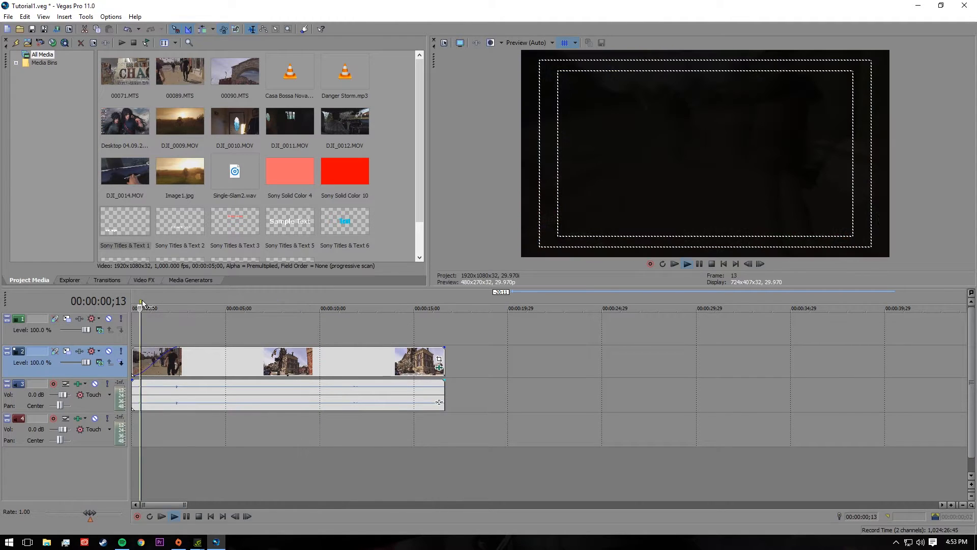
left_click(142, 322)
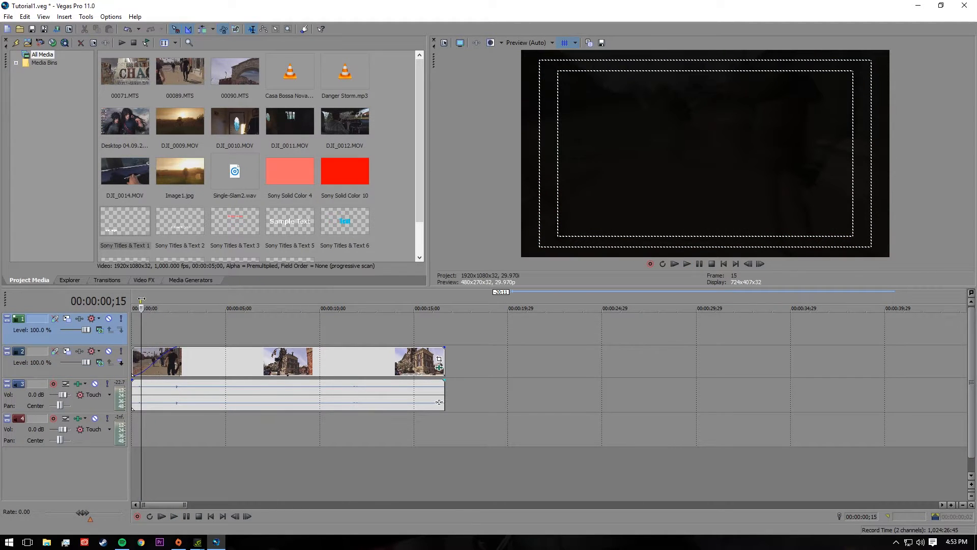
key("space")
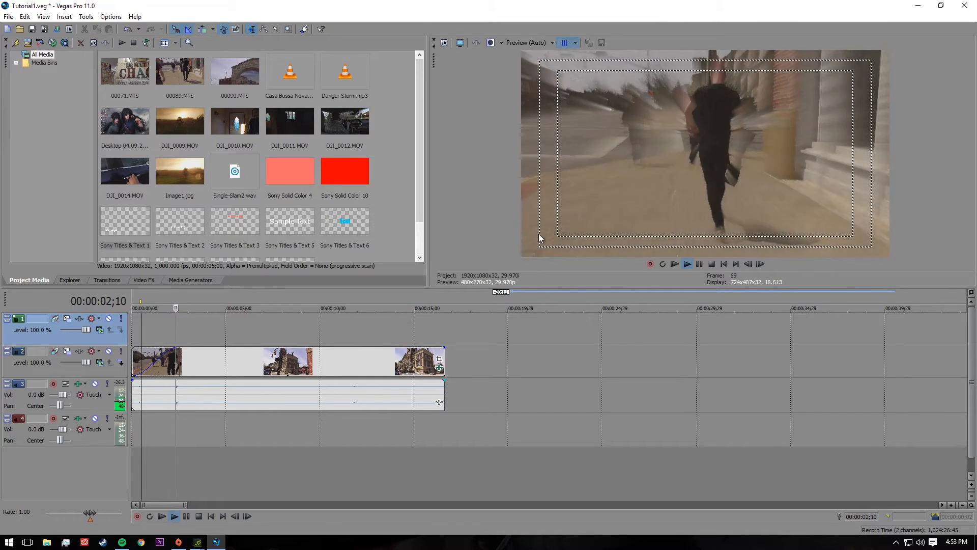
key("space")
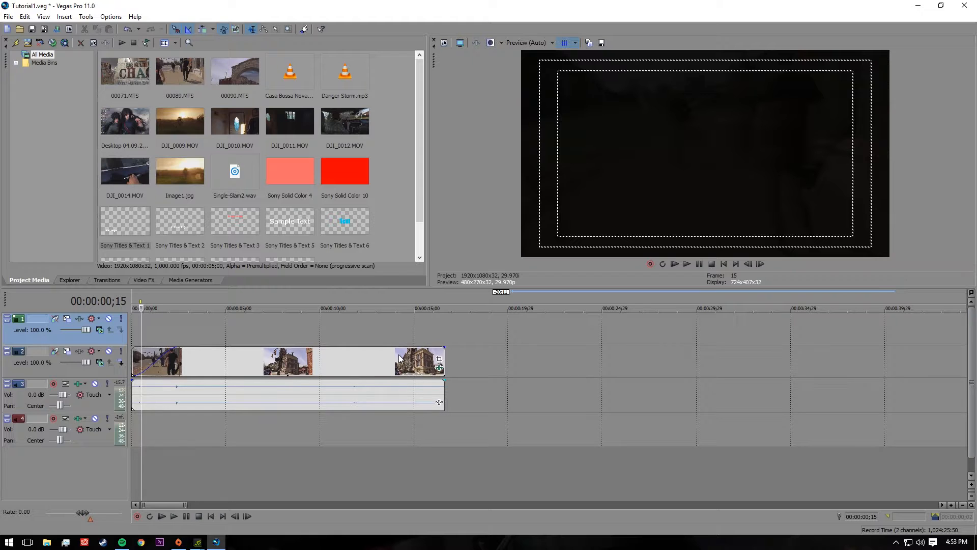
- Play the clip from 00:00:12;22 using the external monitor preview
left_click(372, 304)
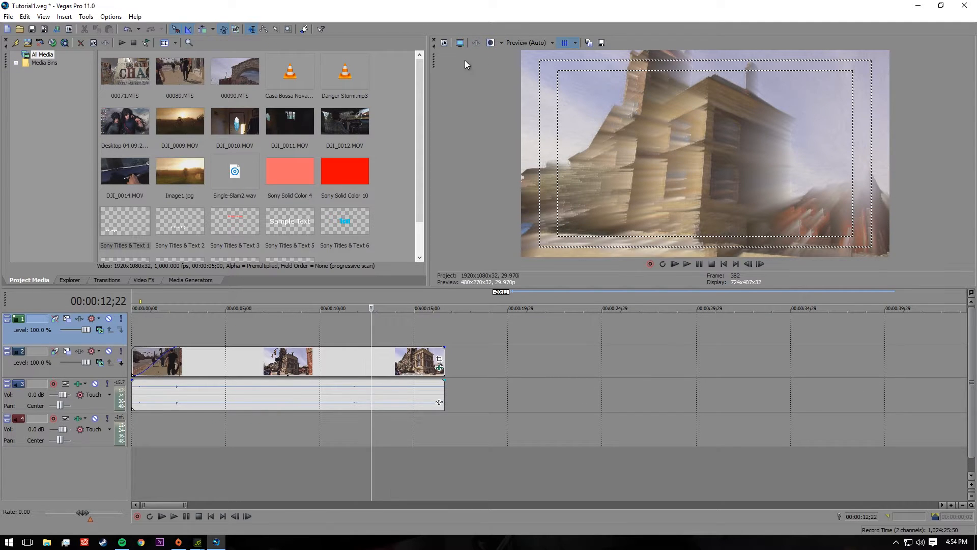
left_click(460, 43)
key("space")
key("space")
- Enable the split-screen preview and mark a large area over the building to compare it without effects
left_click(490, 44)
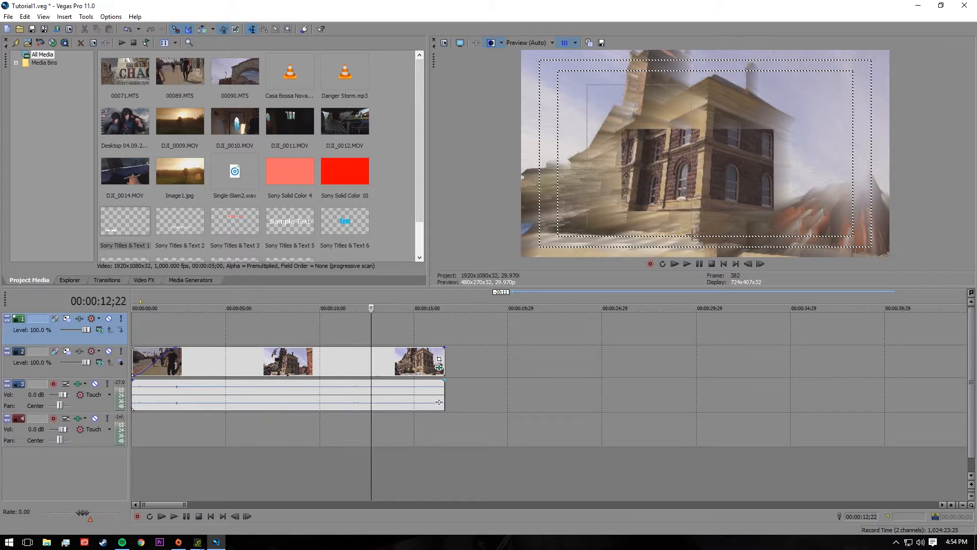
left_click_drag(587, 85, 694, 243)
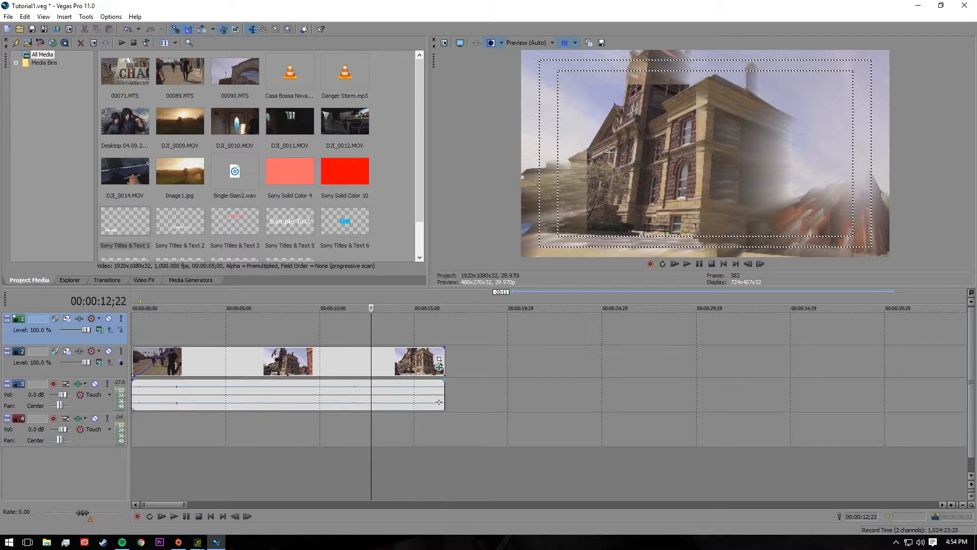
left_click_drag(559, 72, 704, 266)
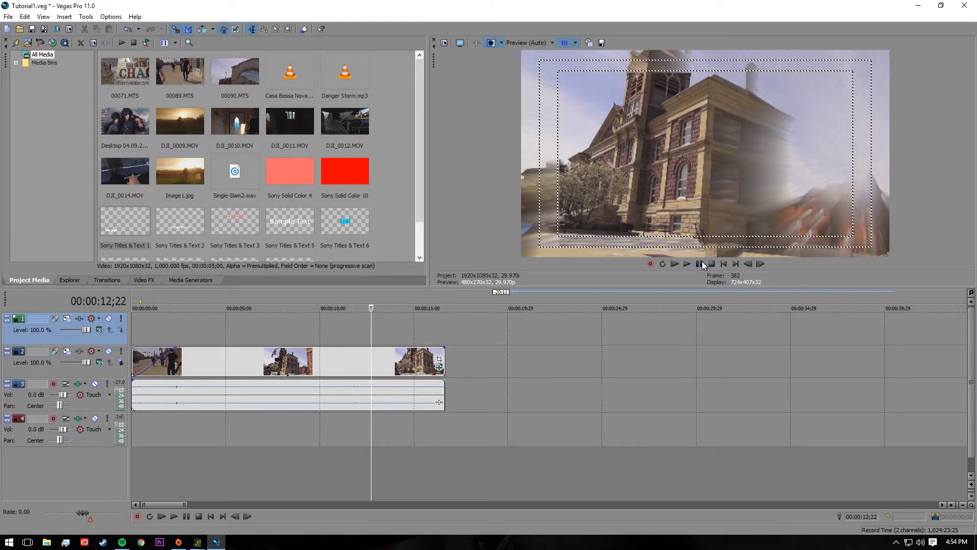
left_click(501, 43)
left_click(501, 42)
- Display the Grid overlay on the video preview and switch it back to Safe Areas
left_click(566, 42)
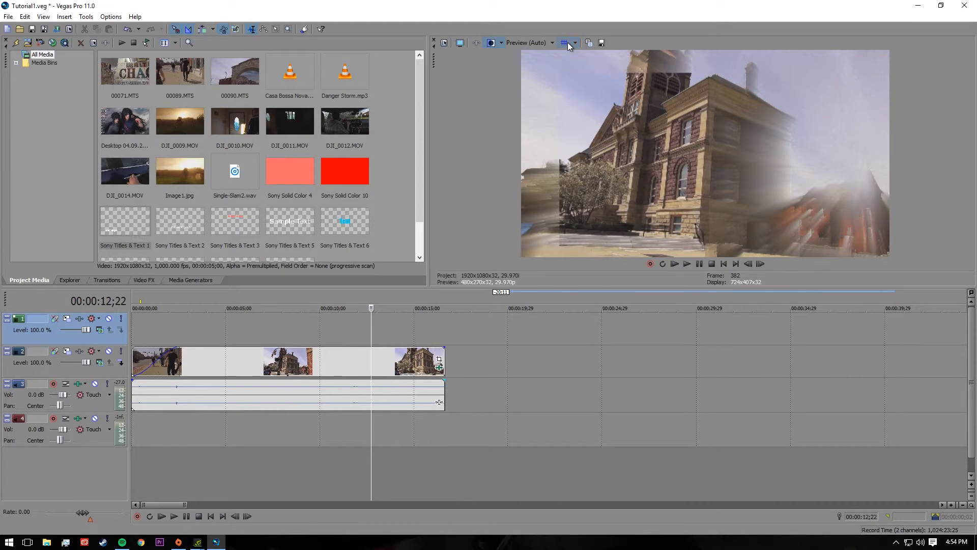
left_click(576, 42)
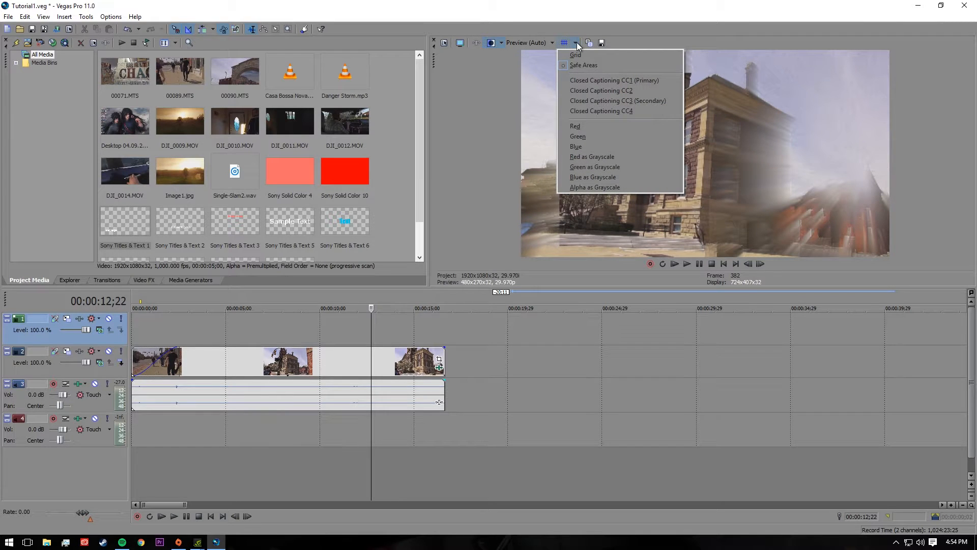
left_click(594, 54)
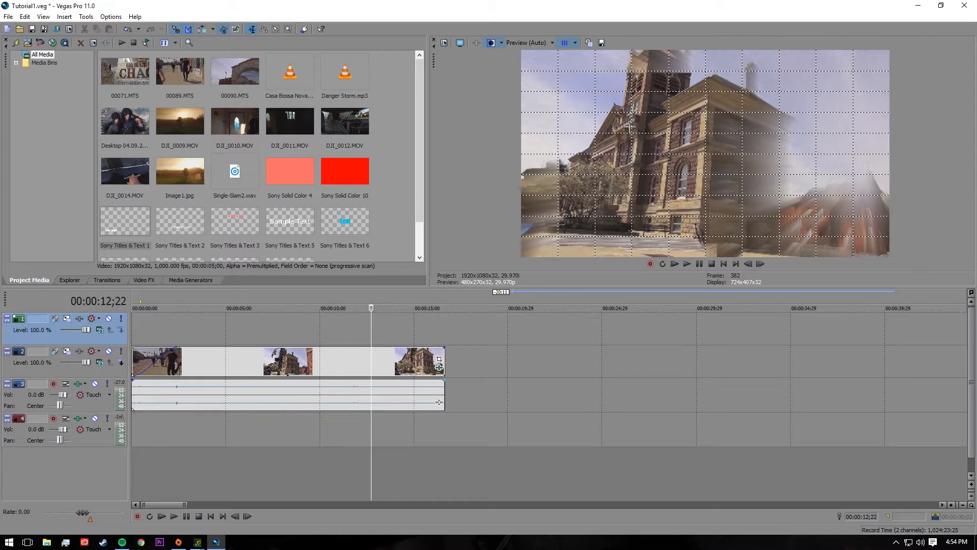
left_click(575, 43)
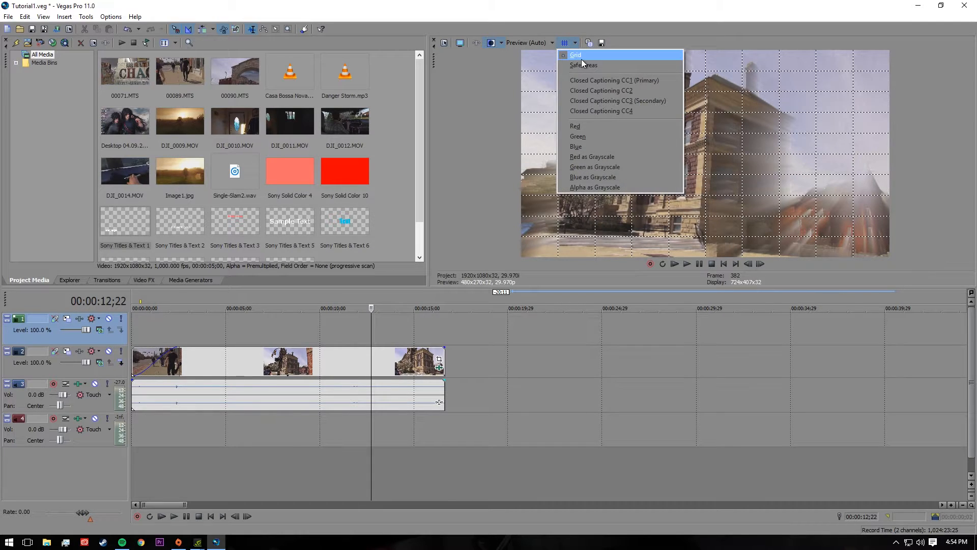
left_click(585, 64)
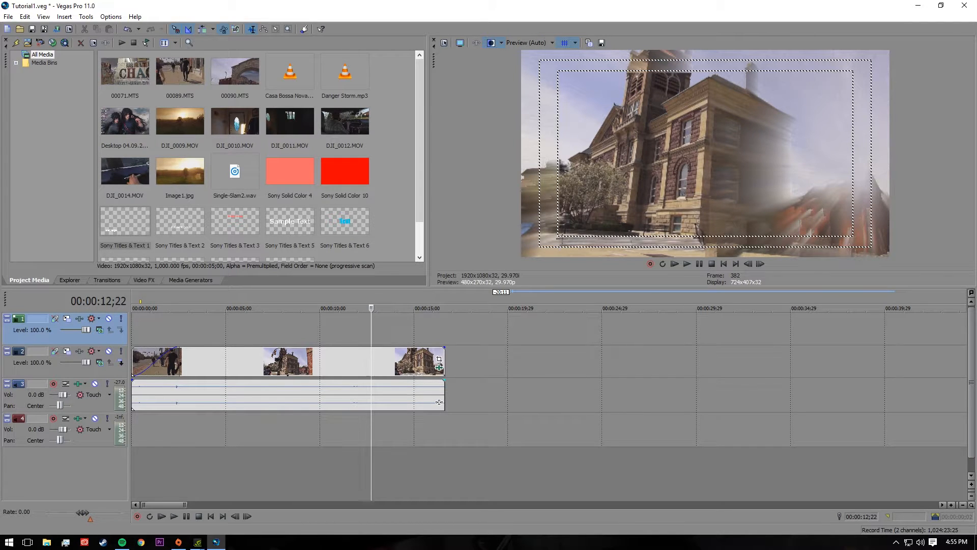
- Isolate the Red channel in the video preview and restore the Safe Areas overlay
left_click(575, 43)
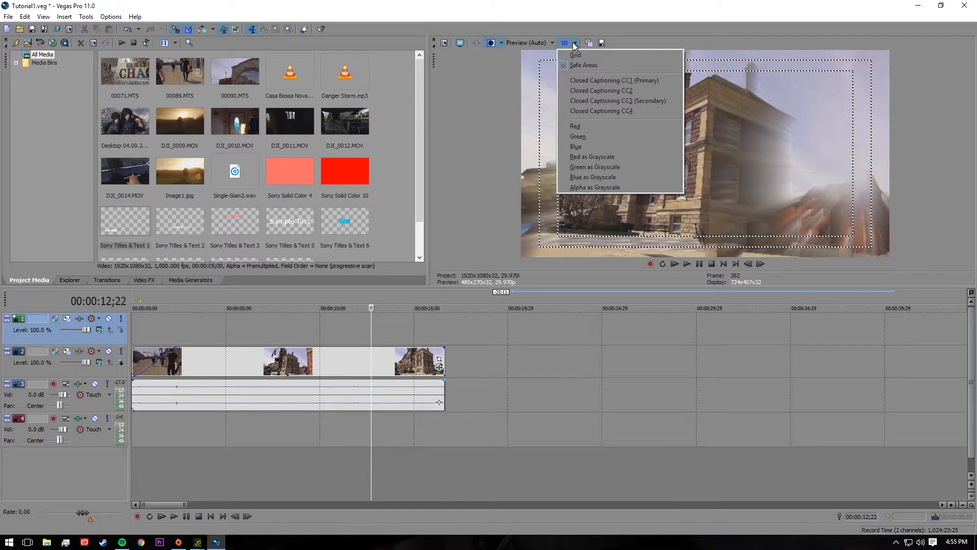
left_click(584, 126)
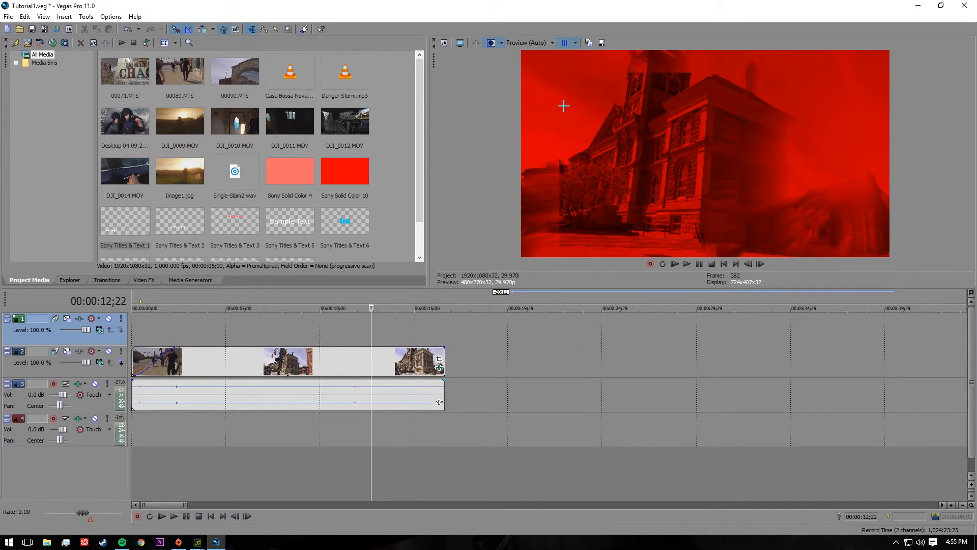
left_click(576, 42)
left_click(584, 65)
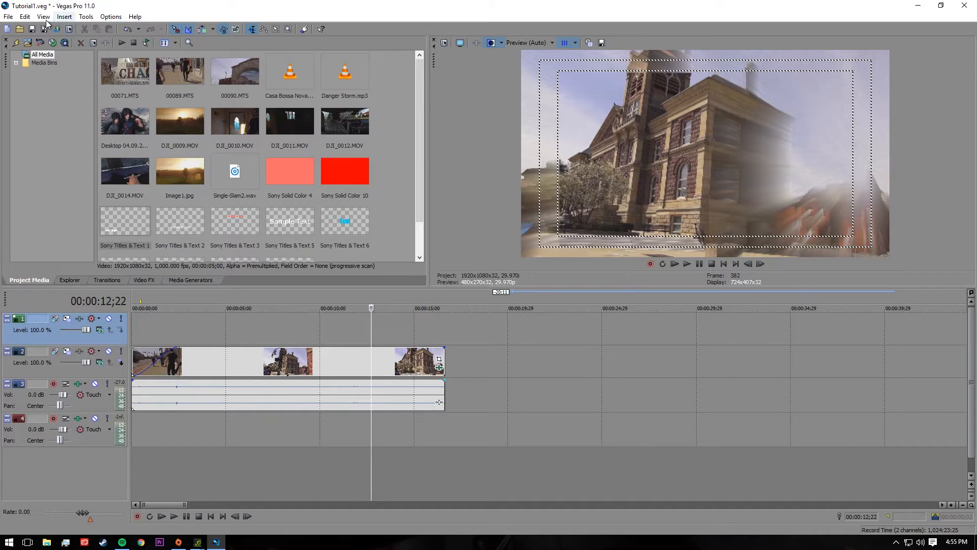
- Paste a copy of the street clip into the empty space after the original and delete the copy
left_click(315, 368)
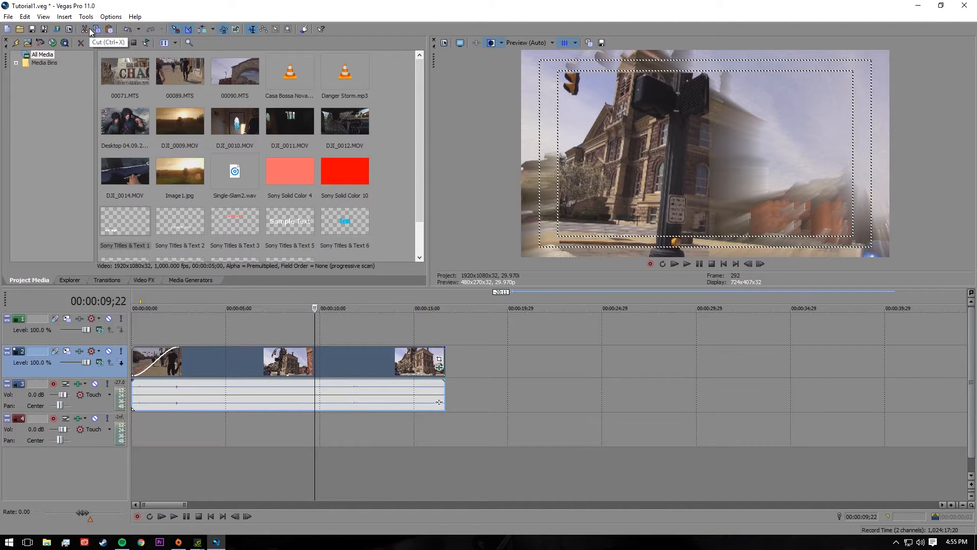
left_click(462, 353)
key("ctrl+v")
left_click(555, 372)
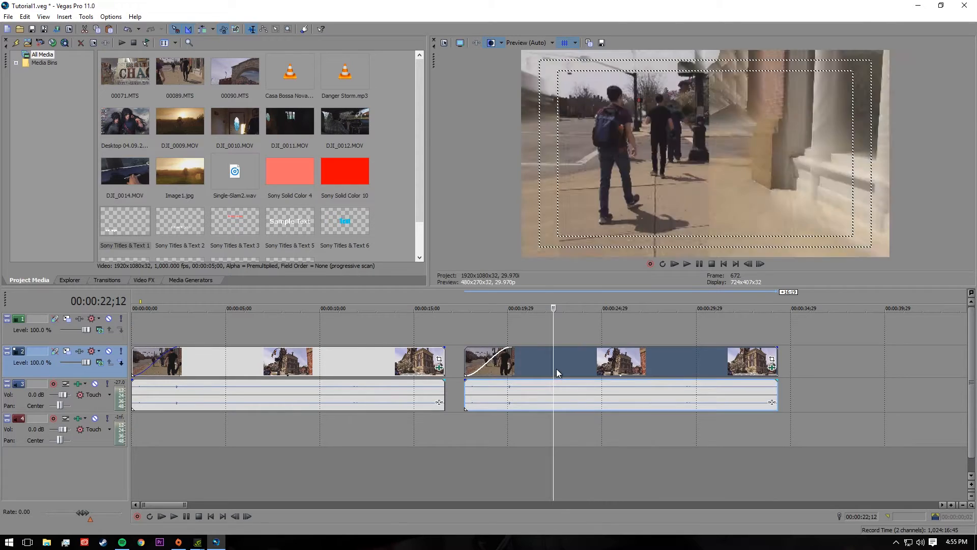
key("Delete")
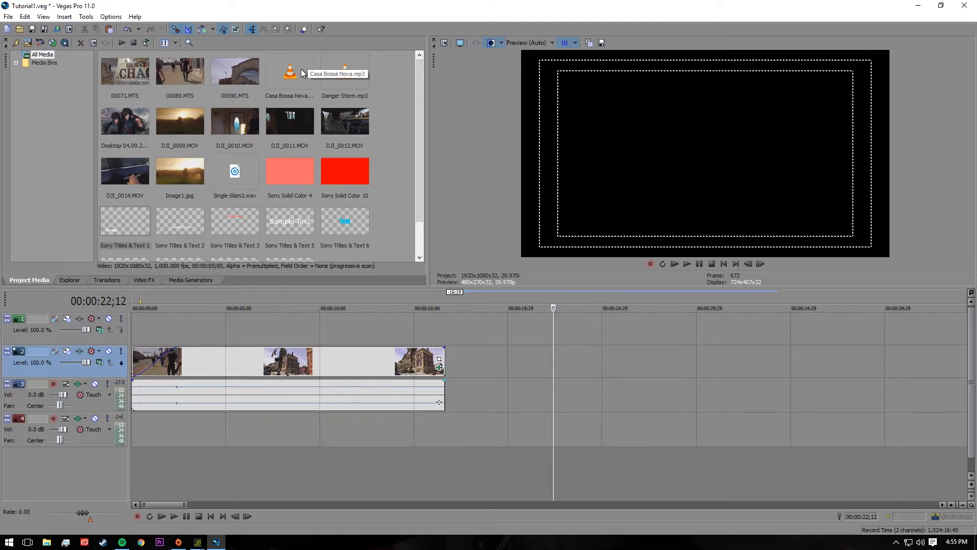
- Shift the clip about 6 seconds later, split it at 00:00:13;22 and separate the second part by about 5 seconds
left_click_drag(315, 361, 497, 372)
left_click(390, 361)
key("s")
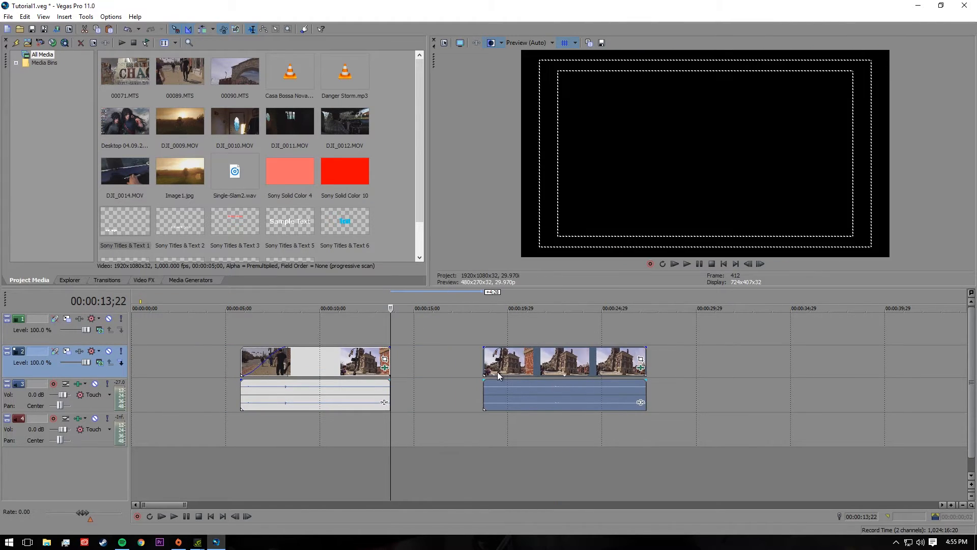
- Move all events about 5 seconds earlier, and bring the second part a further second or so closer to the first
left_click(447, 365)
key("ctrl+a")
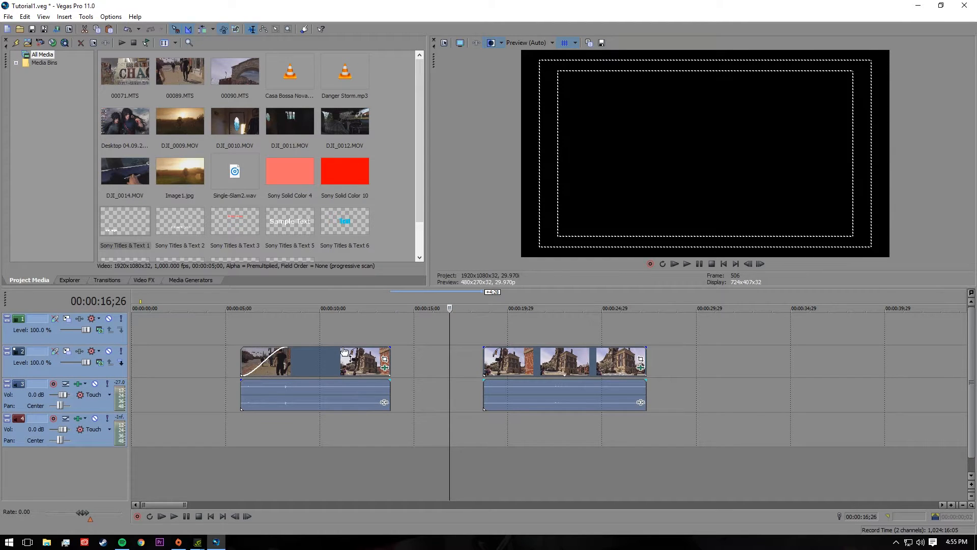
left_click_drag(324, 360, 227, 362)
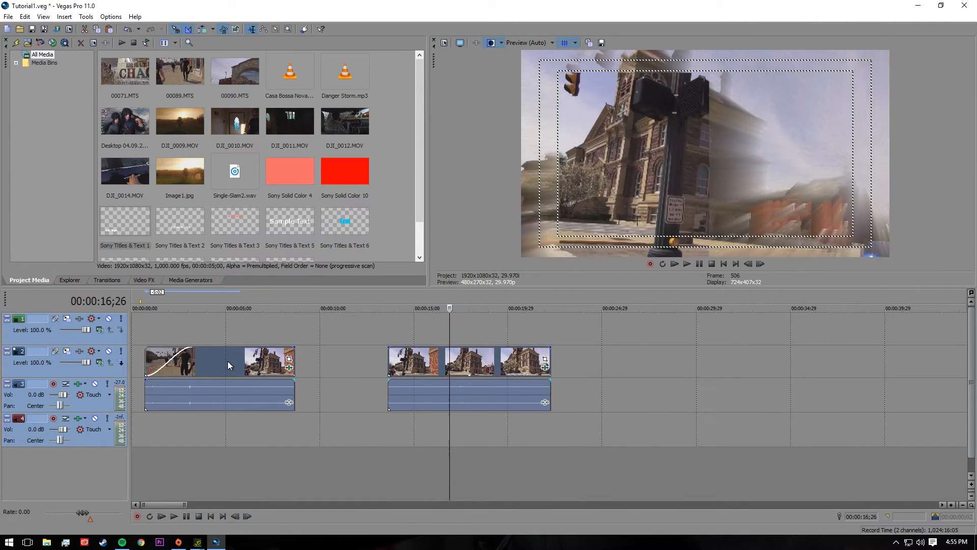
left_click(322, 359)
left_click_drag(422, 367, 402, 366)
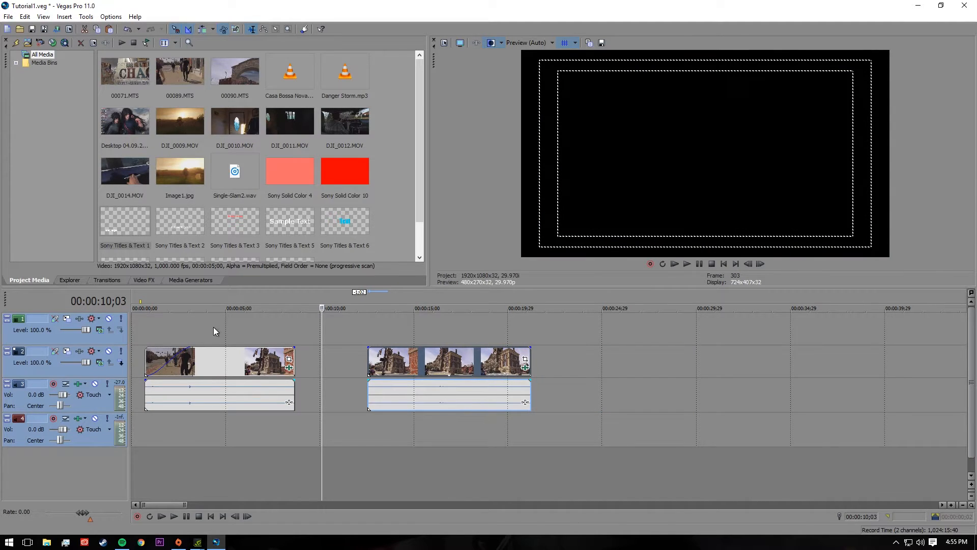
- Cut the section between about 3.6 and 5.3 seconds out of the first clip's video only, keeping its audio whole
left_click(213, 328)
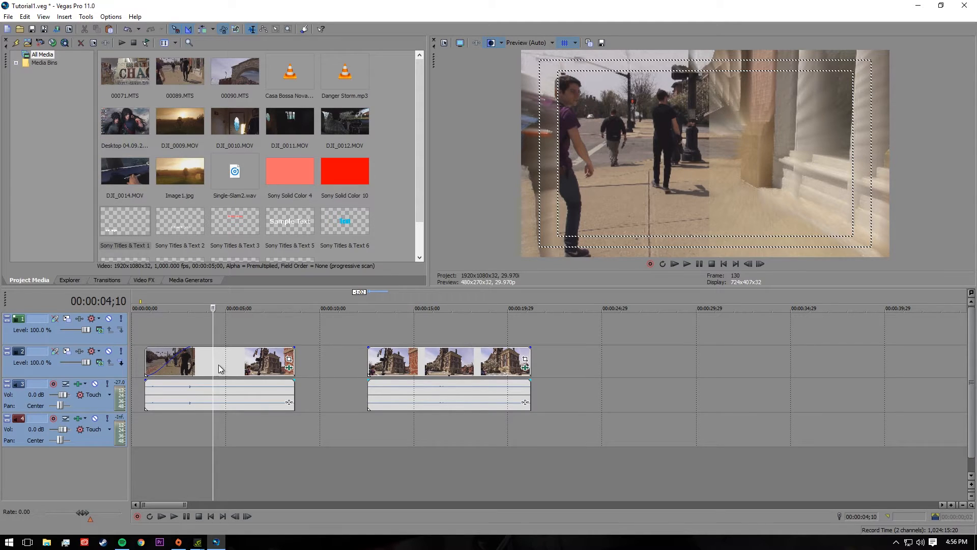
left_click(228, 390)
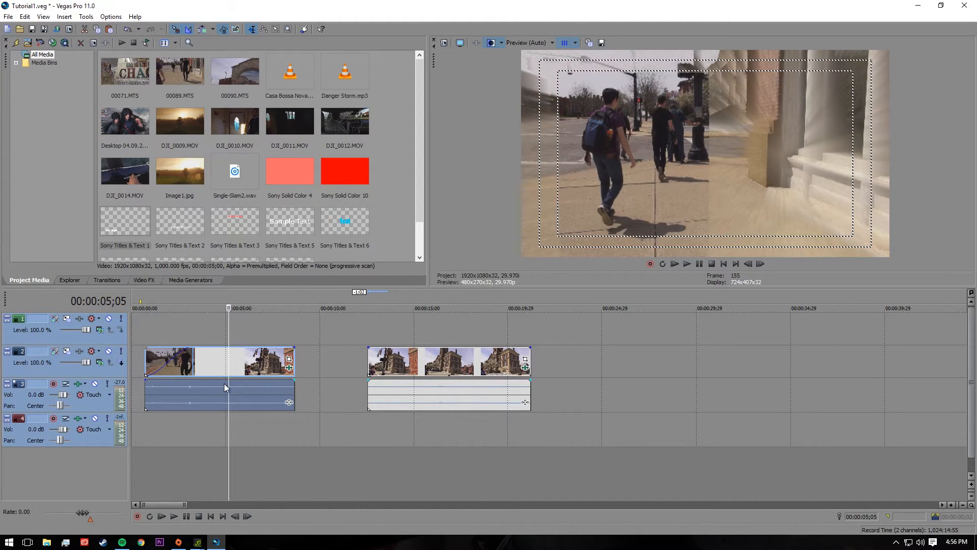
left_click(222, 393)
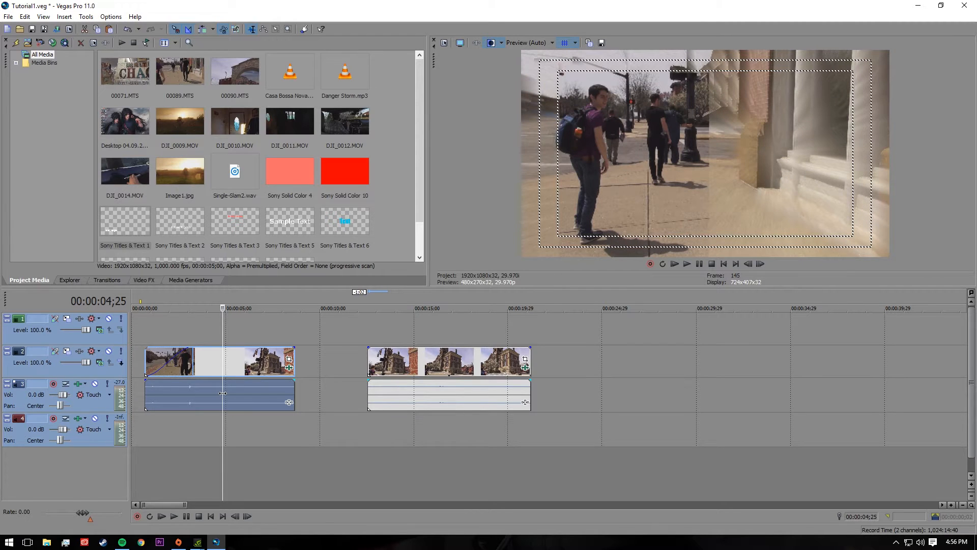
mouse_move(210, 398)
left_mouse_down()
mouse_move(244, 396)
mouse_move(176, 395)
mouse_move(216, 392)
mouse_move(203, 392)
left_mouse_up()
left_click(200, 365)
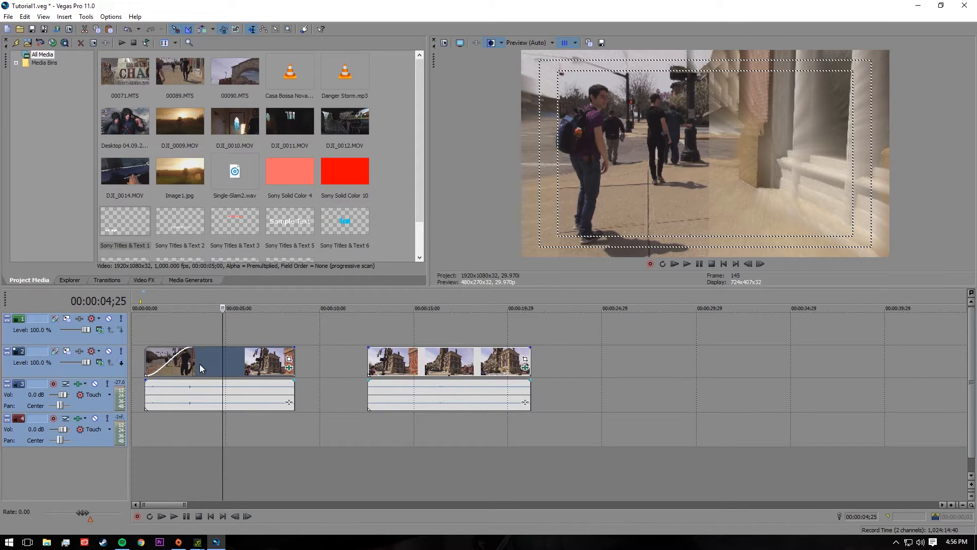
key("s")
left_click(231, 366)
key("s")
left_click(213, 366)
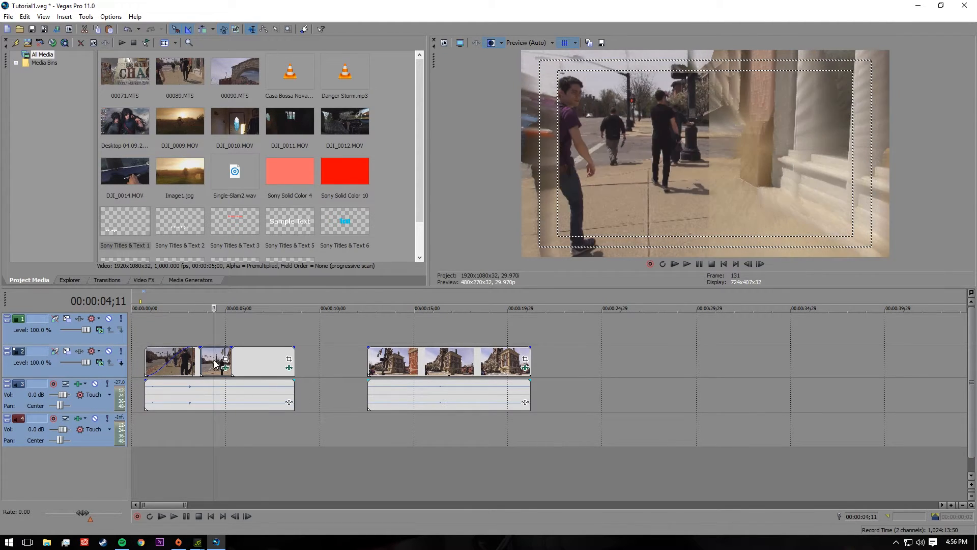
key("Delete")
- Place the second clip's video on track 1 starting at the gap in track 2, and play the cut from 00:00:02;26
left_click(398, 367)
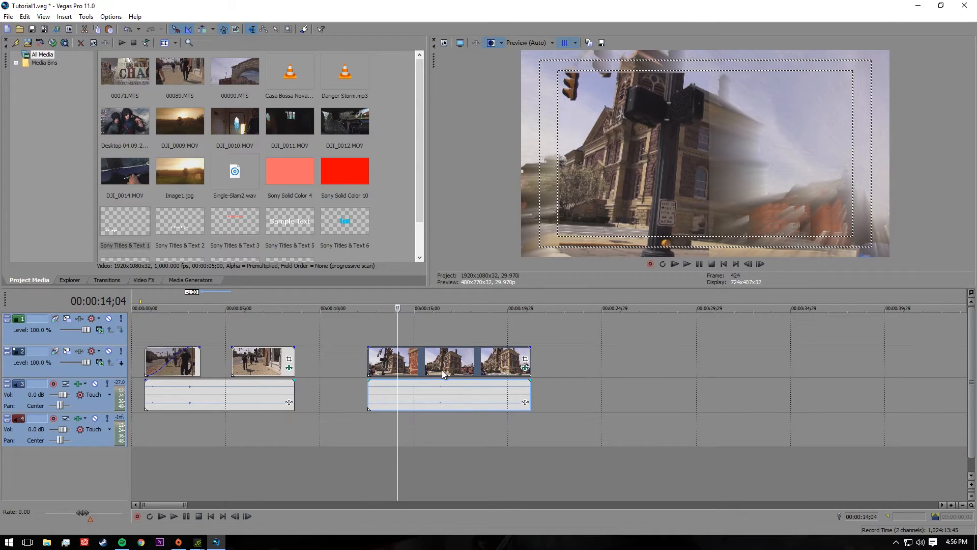
left_click(429, 397)
left_click_drag(442, 365, 219, 331)
left_click(200, 297)
left_click(184, 302)
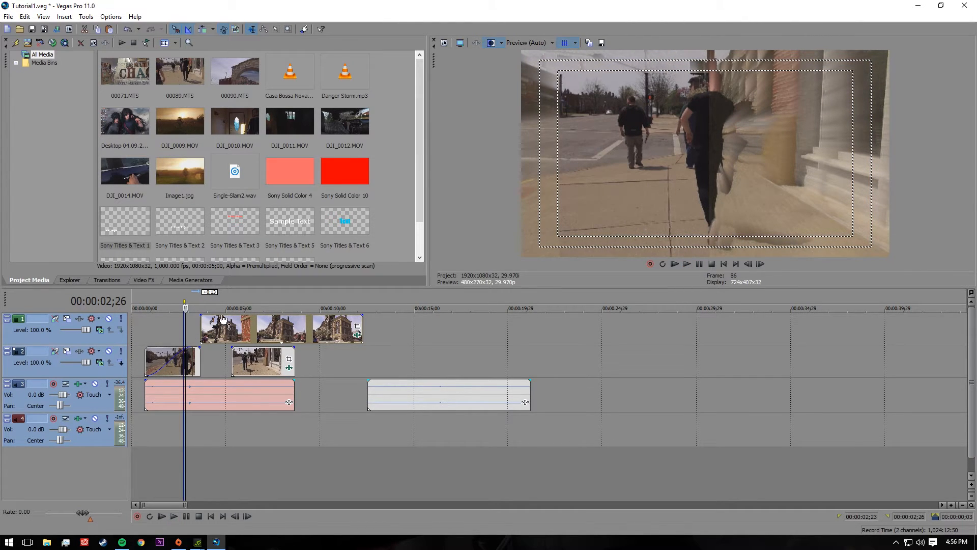
key("space")
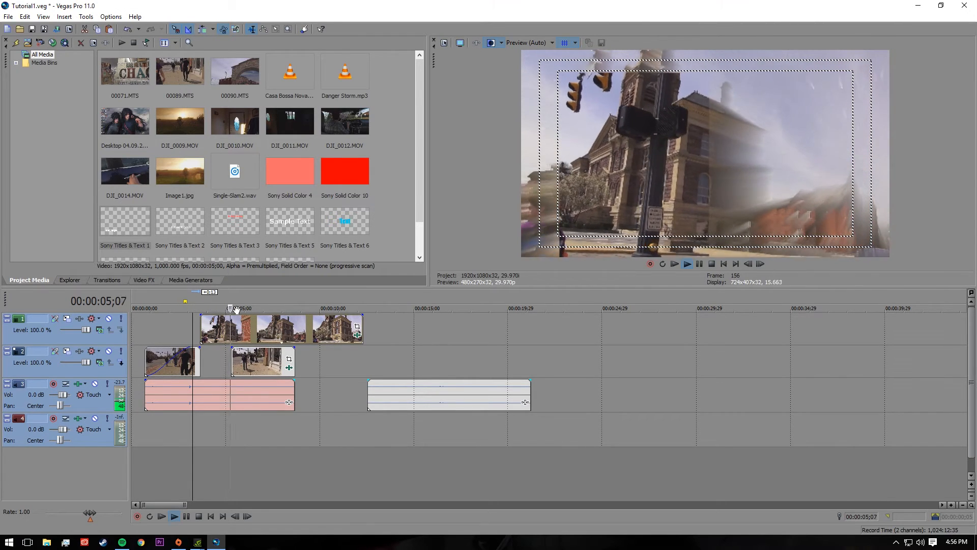
key("space")
- Trim the track 1 clip off at 00:00:05;09, drop the remaining piece into the track 2 gap and play it
left_click(235, 328)
key("s")
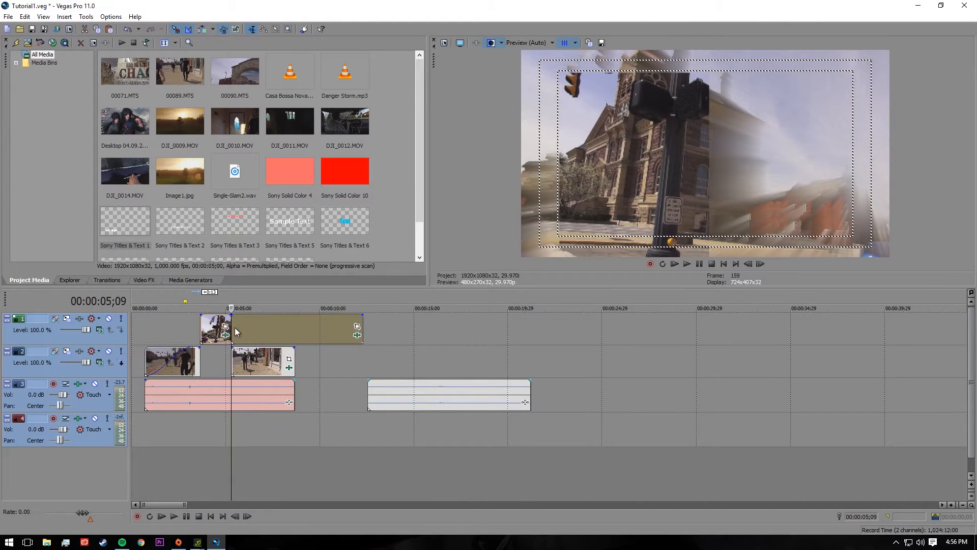
left_click(259, 329)
key("Delete")
left_click_drag(216, 330, 216, 359)
left_click(200, 301)
key("space")
key("space")
- Extend the inserted clip's start 14 frames over the first clip to form a crossfade, and play the transition
left_click_drag(200, 359, 192, 360)
left_click(192, 301)
key("space")
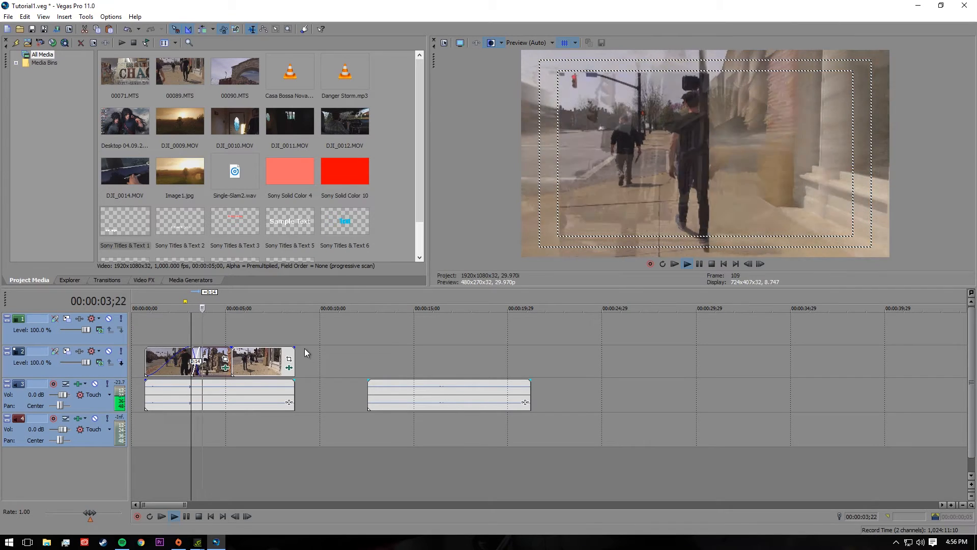
key("space")
- Extend the last clip's start to overlap the inserted clip by 1:00 as a crossfade, and play it from 00:00:04;19
left_click_drag(233, 357, 214, 358)
left_click(218, 299)
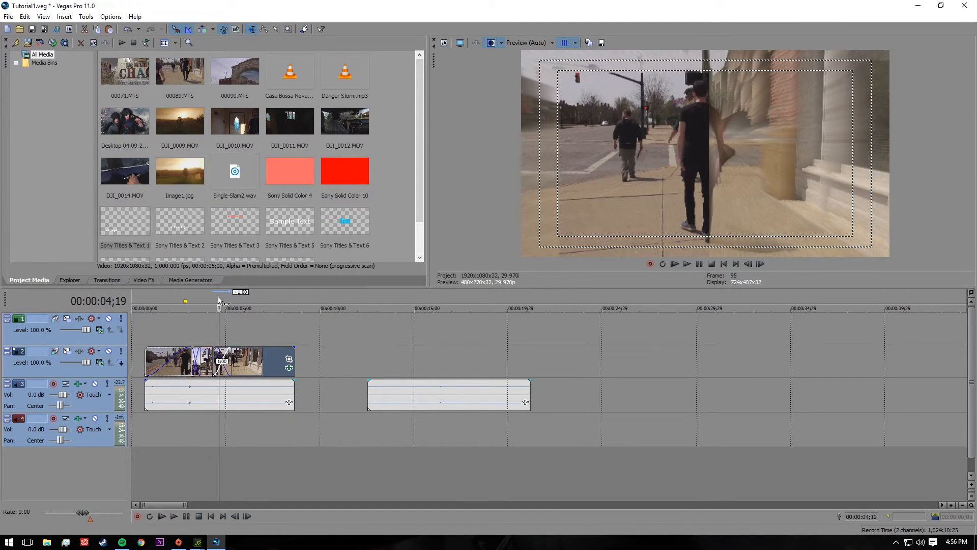
key("space")
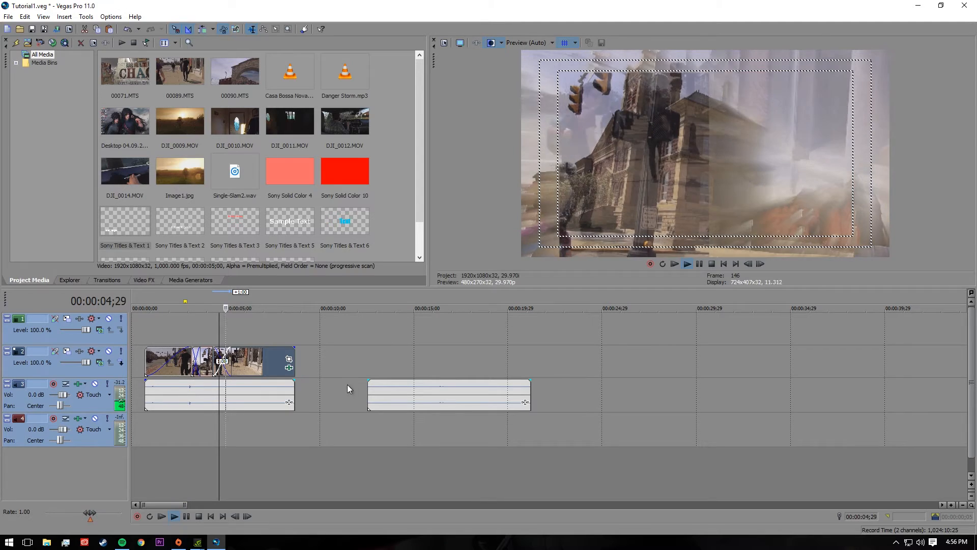
key("space")
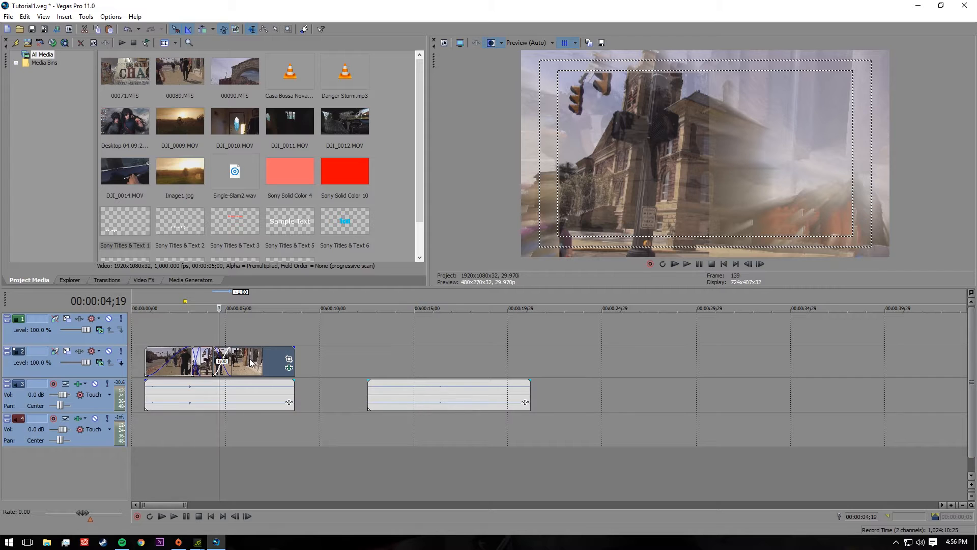
- Create a sync link between the track 2 video events and the audio beneath them, and shift the linked events along the timeline
key("ctrl+a")
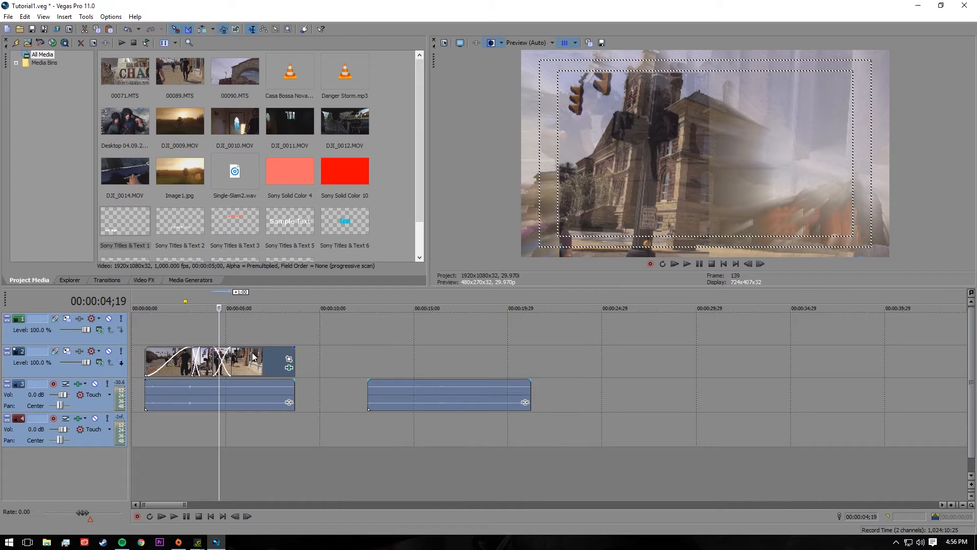
left_click(420, 395, "ctrl")
right_click(257, 371)
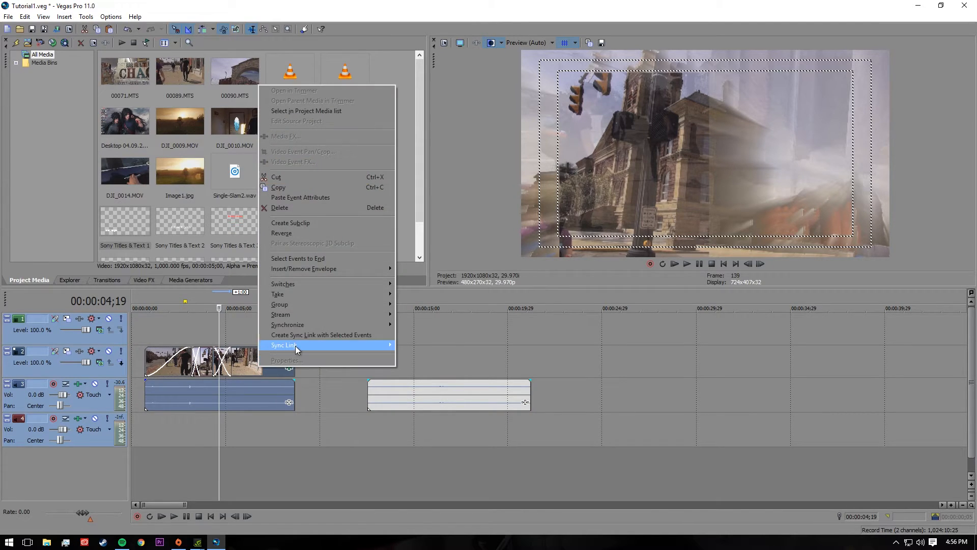
left_click(307, 336)
mouse_move(251, 365)
left_mouse_down()
mouse_move(652, 334)
mouse_move(660, 375)
mouse_move(235, 358)
left_mouse_up()
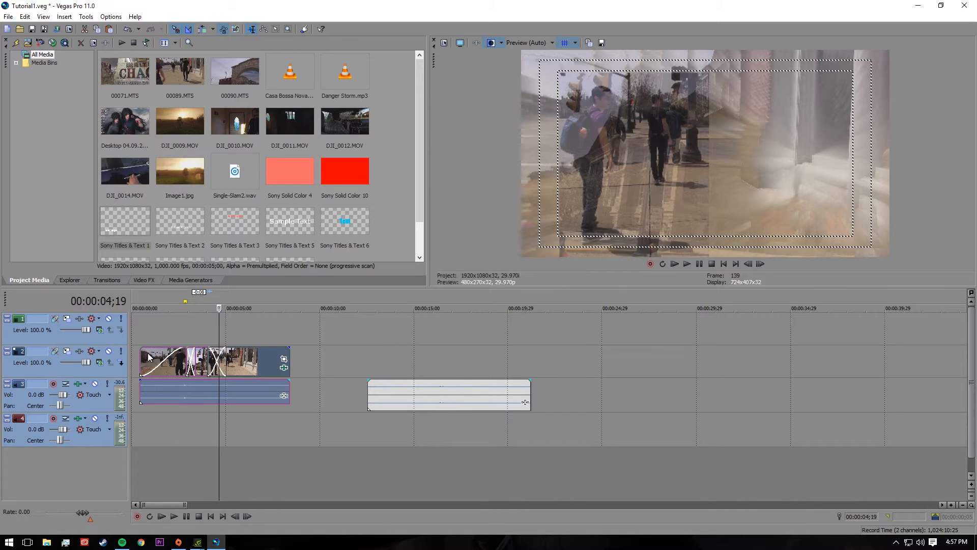
mouse_move(262, 356)
left_mouse_down()
mouse_move(303, 361)
mouse_move(264, 365)
mouse_move(272, 365)
left_mouse_up()
- Move the separate audio event to track 4, and shift it and the linked clip later so both end just past 15 seconds
left_click_drag(414, 404, 200, 430)
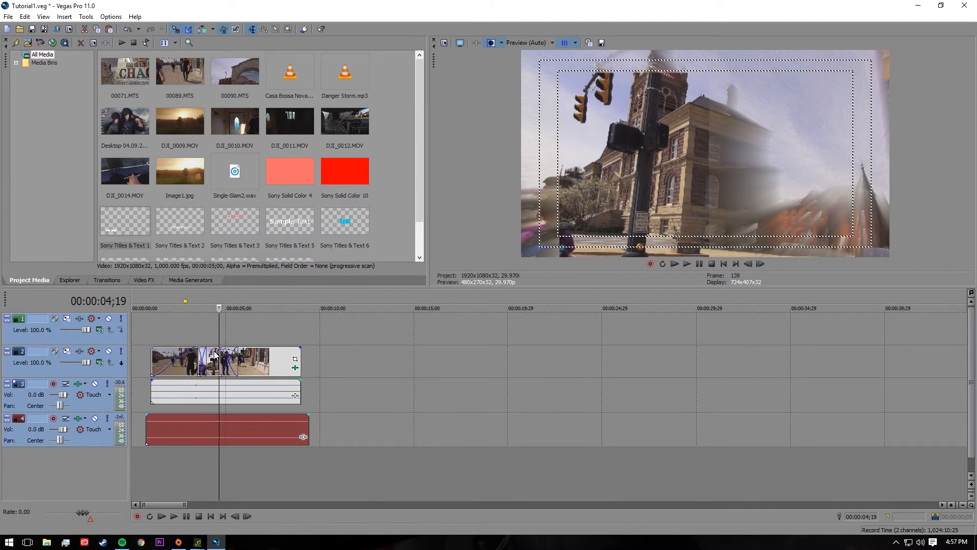
left_click_drag(276, 427, 268, 426)
left_click_drag(282, 366, 387, 421)
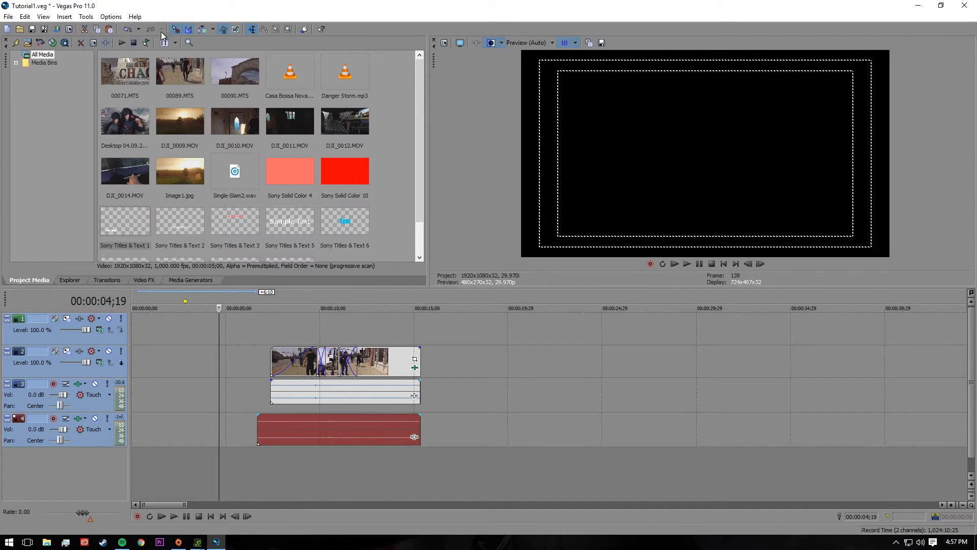
- Move the sync-linked video and audio about 7 seconds earlier, close to the start of the timeline
left_click(471, 417)
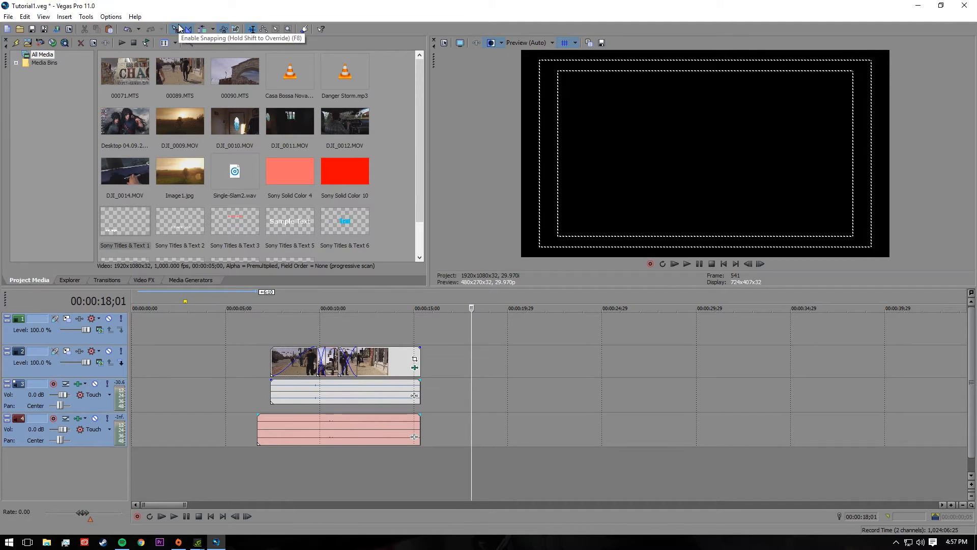
left_click(538, 359)
left_click_drag(383, 364, 251, 363)
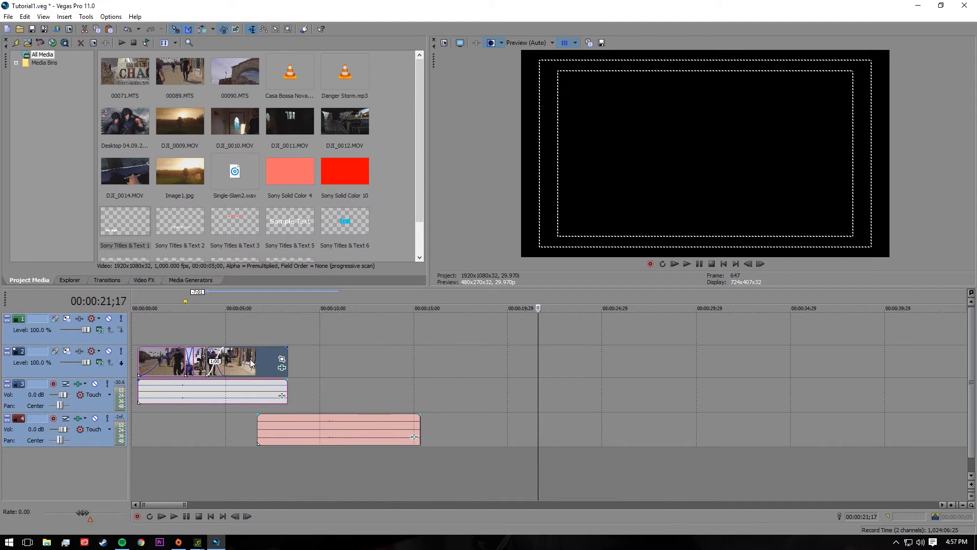
- Add 00089.MTS to track 2 with its audio on track 3, starting directly at the end of the last video clip
left_click_drag(194, 87, 375, 374)
scroll(352, 375, "up", 2)
scroll(359, 375, "down", 3)
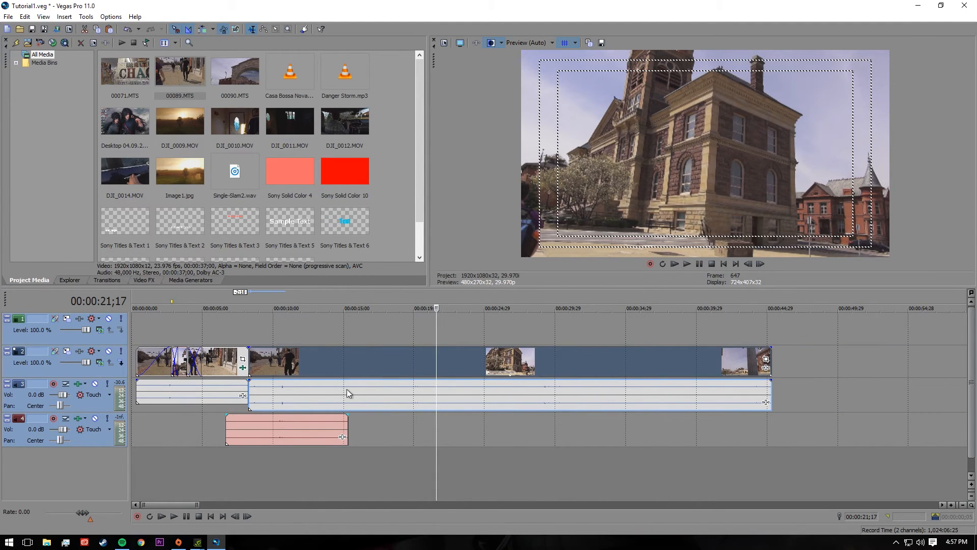
scroll(285, 391, "up", 3)
scroll(285, 391, "down", 2)
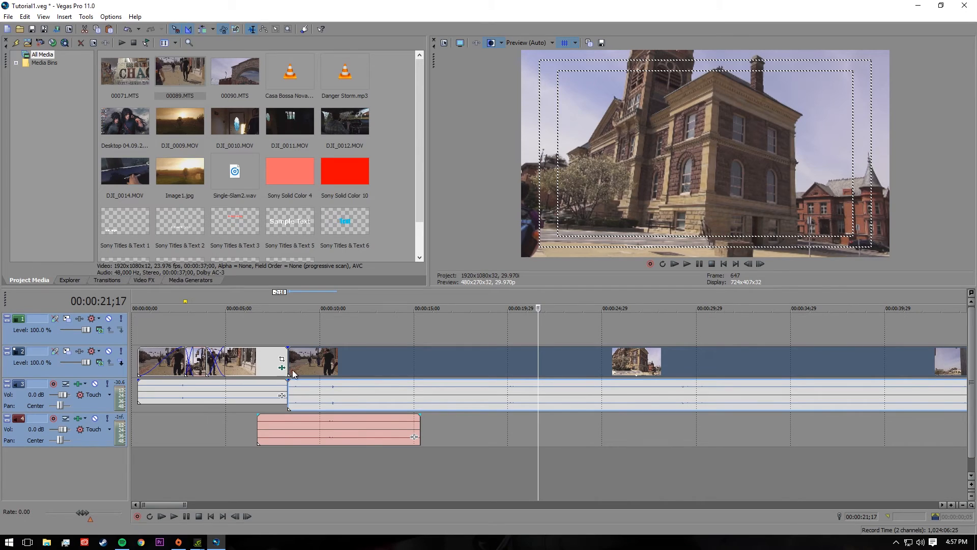
- Split the 00089.MTS clip and its audio at 00:00:10;15, and undo the split
left_click(331, 395)
scroll(356, 395, "up", 5)
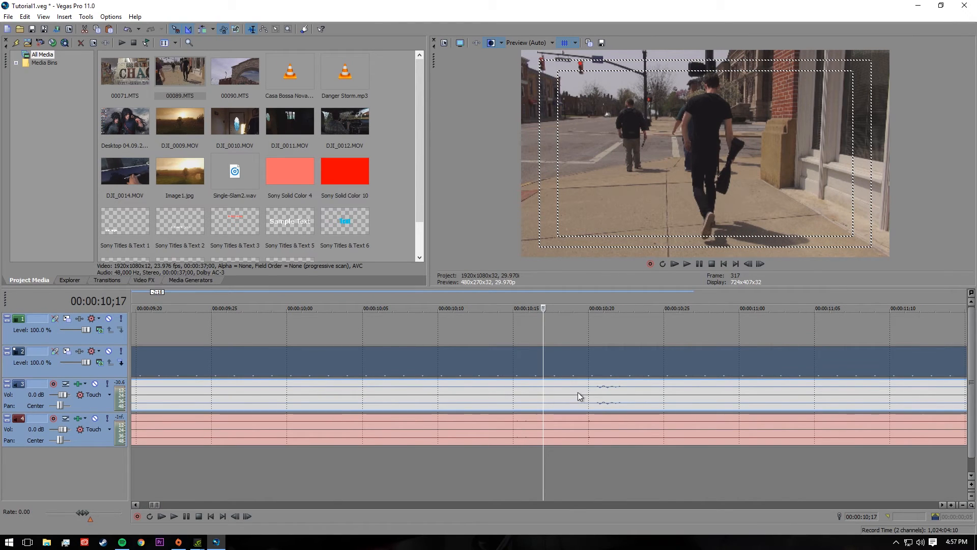
left_click(506, 429)
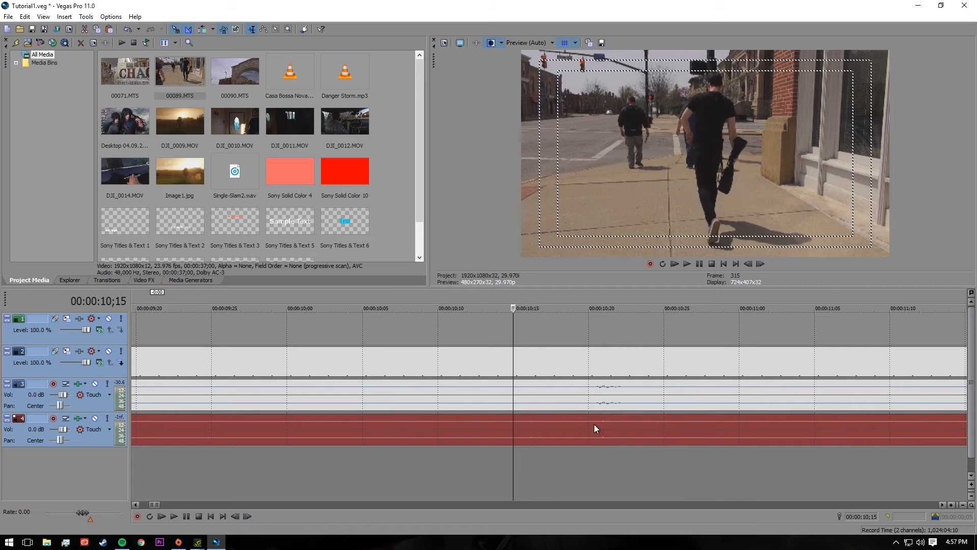
left_click(559, 368)
key("s")
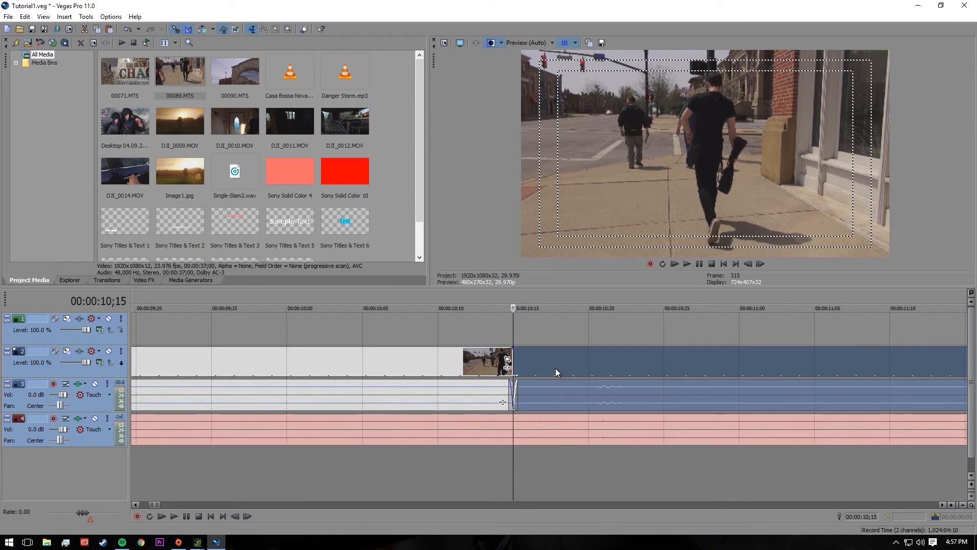
key("ctrl+z")
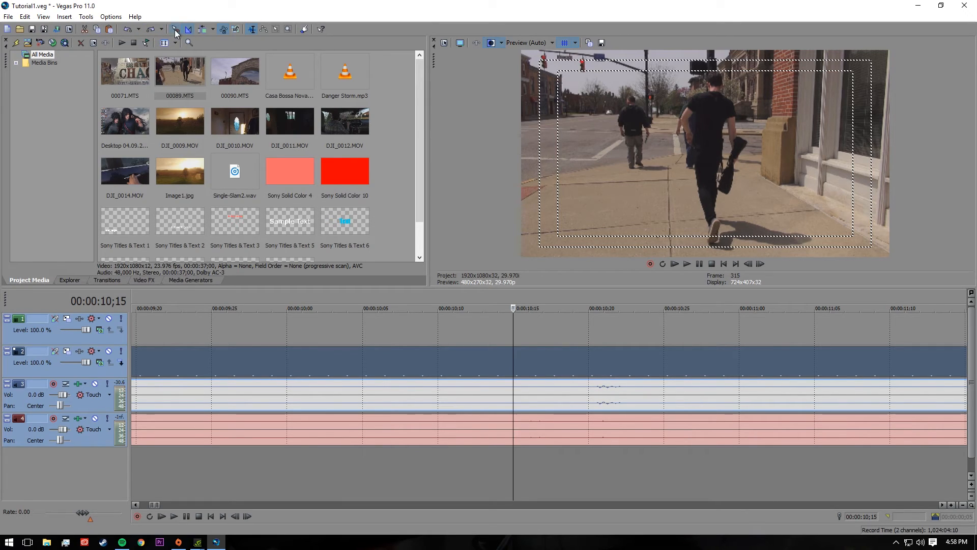
scroll(428, 355, "down", 2)
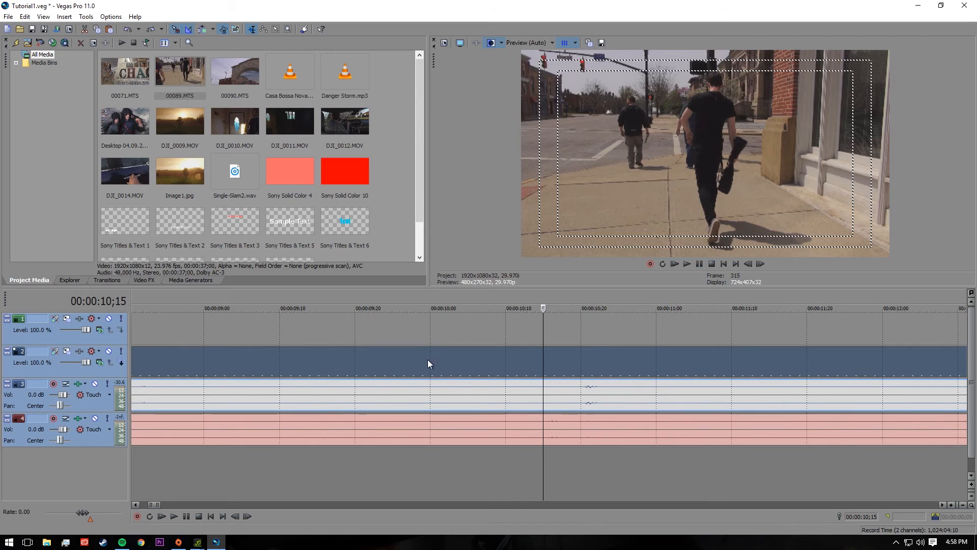
scroll(428, 355, "down", 10)
scroll(412, 392, "up", 3)
scroll(361, 381, "down", 3)
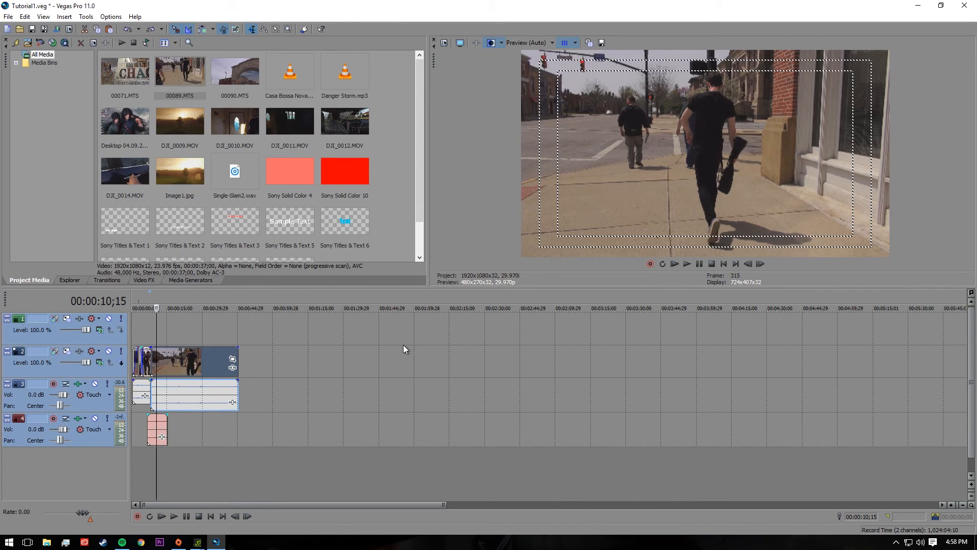